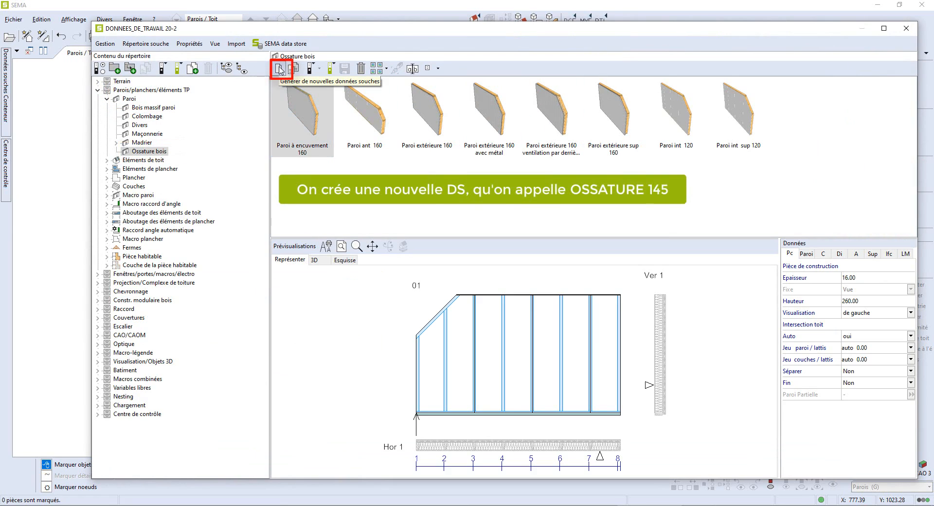
# - Create a new wall data set in the Ossature bois folder named OSSATURE 145
pyautogui.click(279, 70)
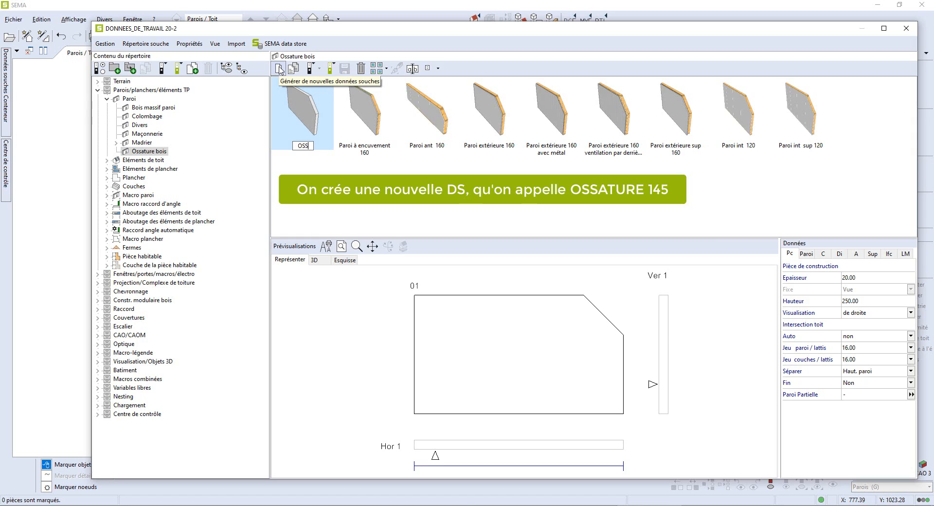
pyautogui.write('OSSATURE')
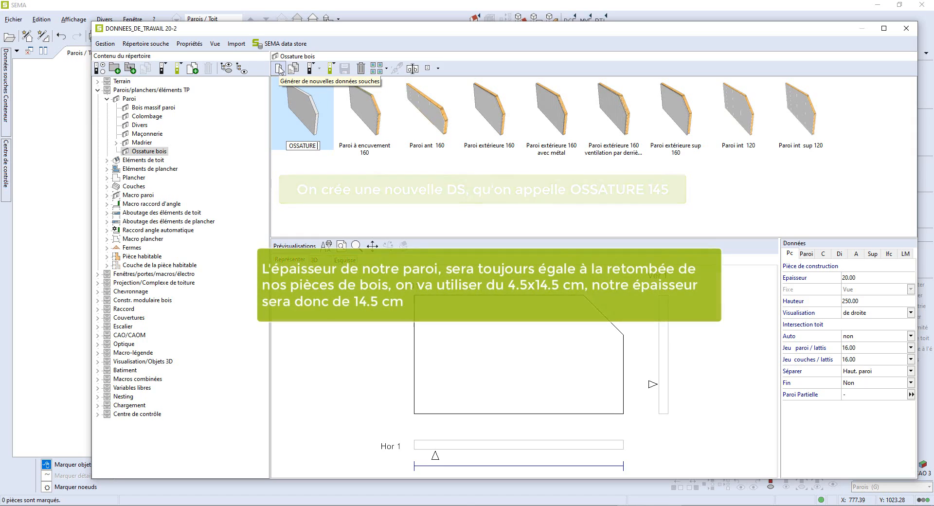
pyautogui.write(' 1')
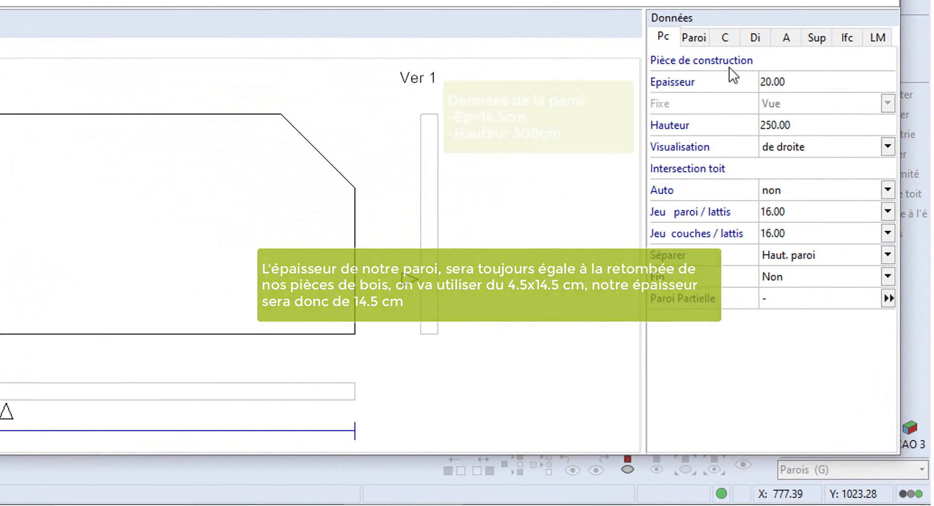
# - Set the wall thickness to 14.50 and the height to 300
pyautogui.doubleClick(789, 84)
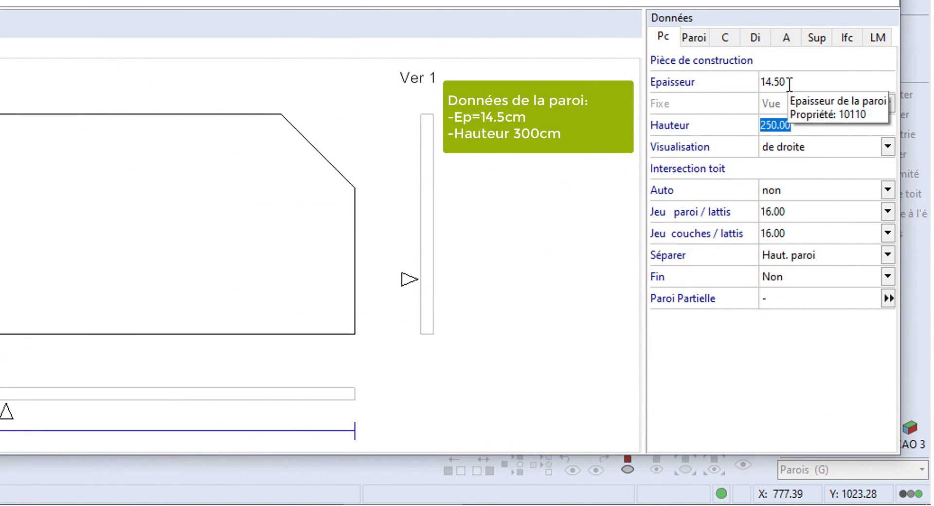
pyautogui.write('300')
pyautogui.press('Return')
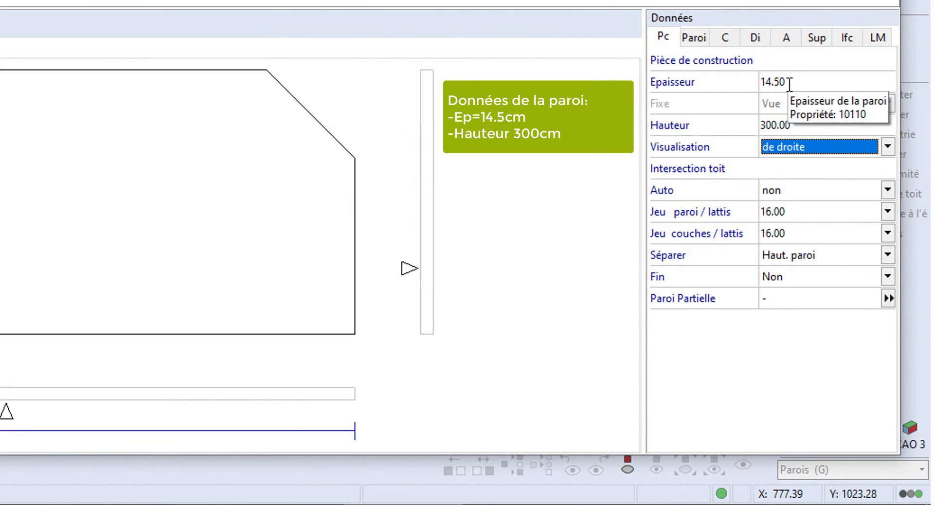
# - Set the wall/lath gap to 8 and the layers/lath gap to 0
pyautogui.click(786, 212)
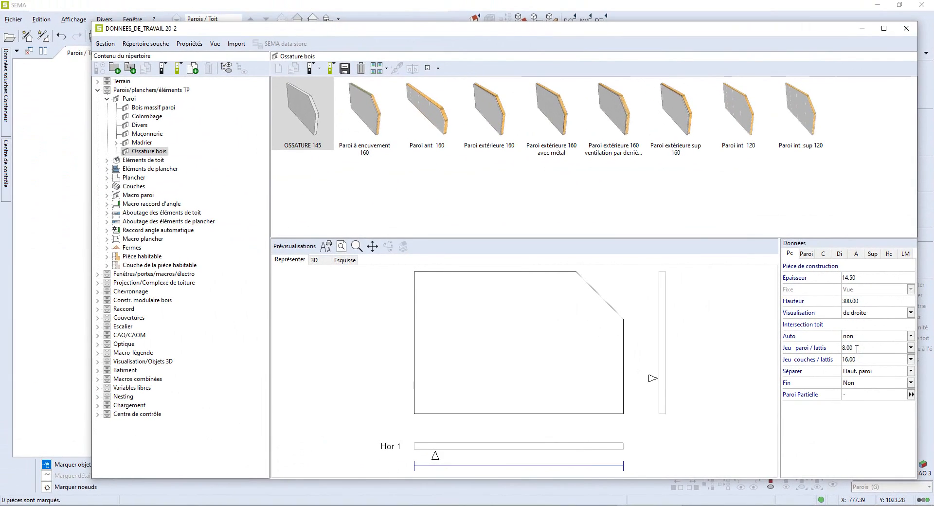
pyautogui.write('0')
pyautogui.press('Tab')
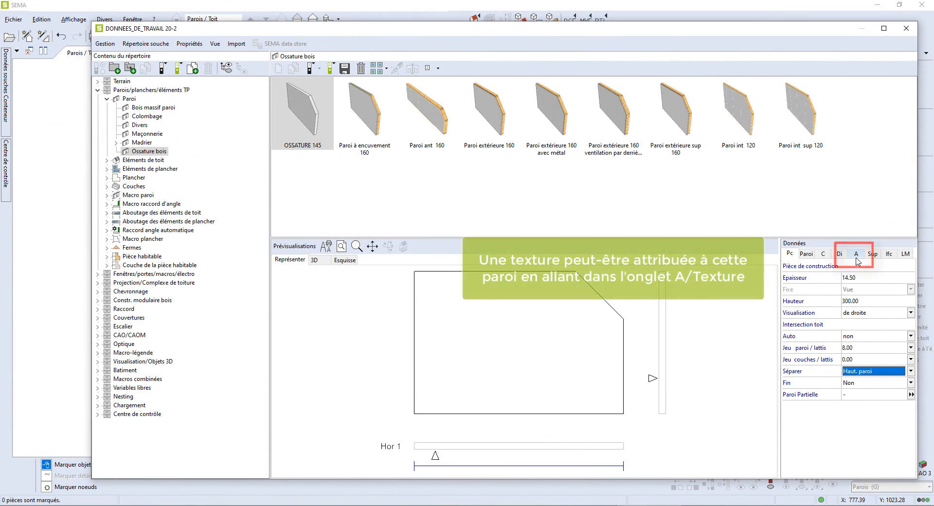
# - Assign the OSB01 panel texture to the wall's 3D visualisation
pyautogui.click(857, 256)
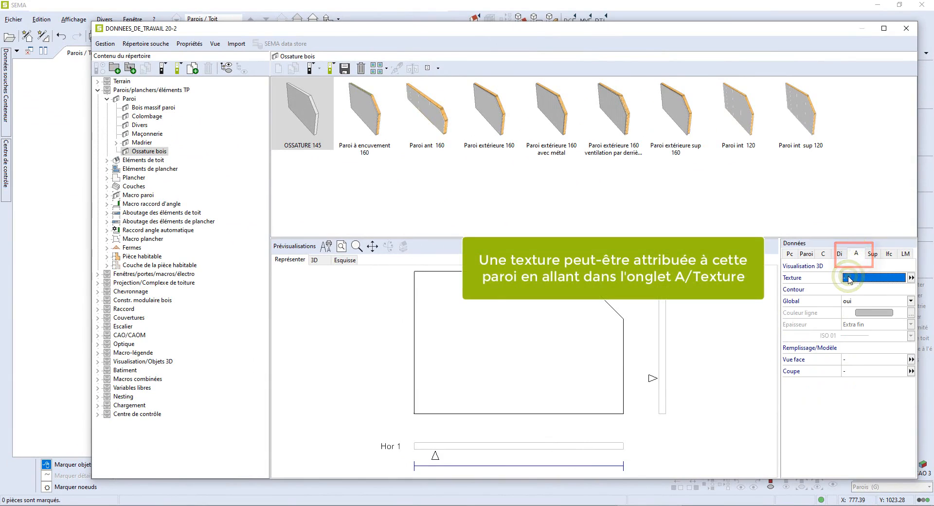
pyautogui.click(849, 278)
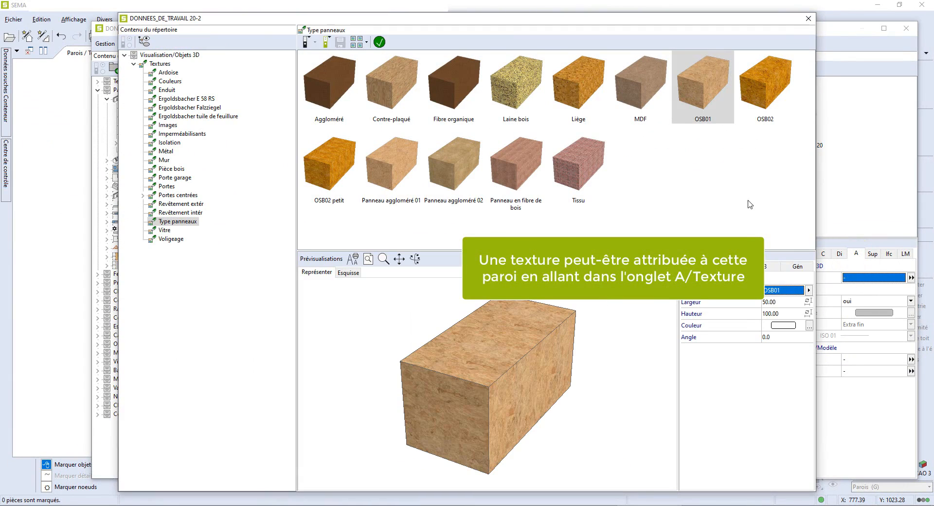
pyautogui.click(705, 73)
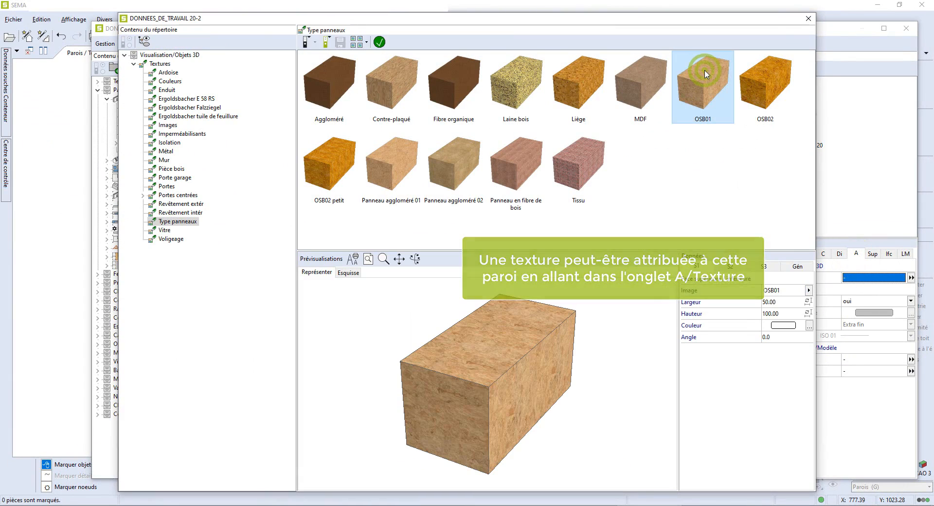
pyautogui.click(379, 42)
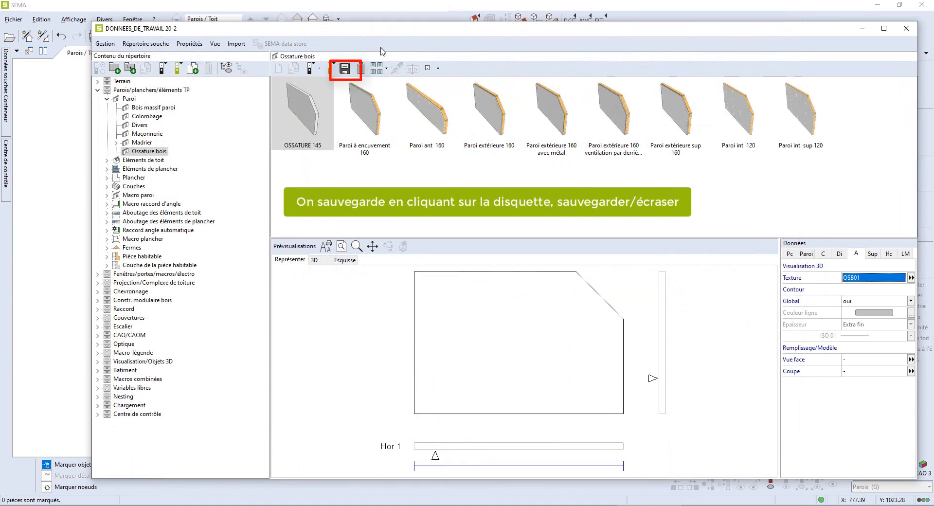
# - Save the OSSATURE 145 data set by overwriting it, and close the data window
pyautogui.click(345, 69)
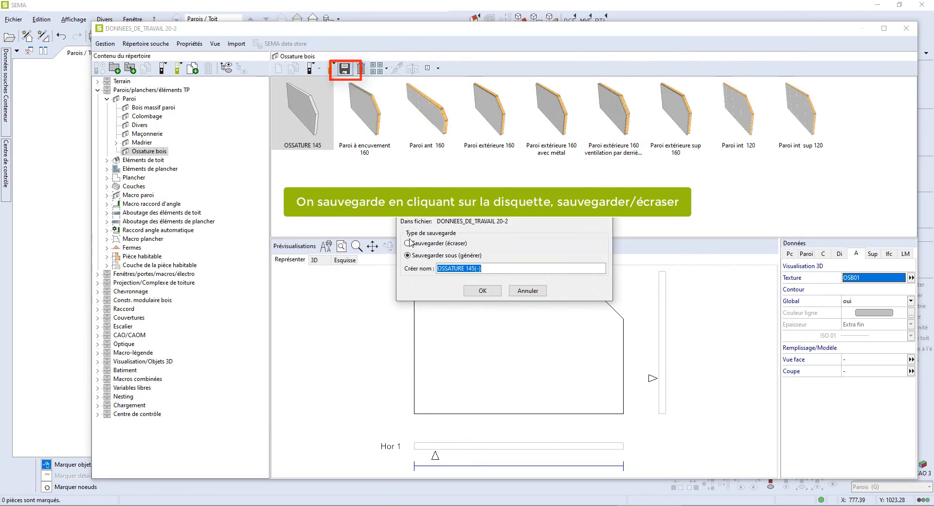
pyautogui.click(409, 243)
pyautogui.click(475, 290)
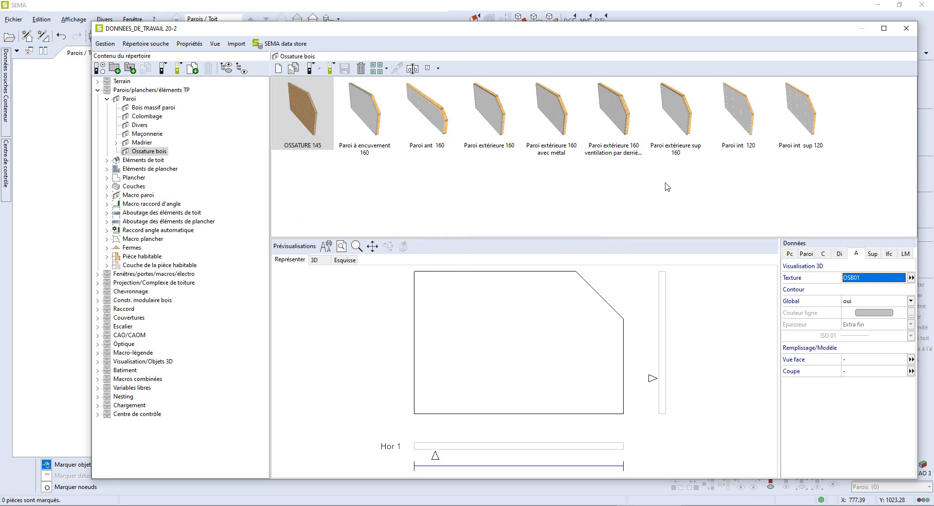
pyautogui.click(906, 28)
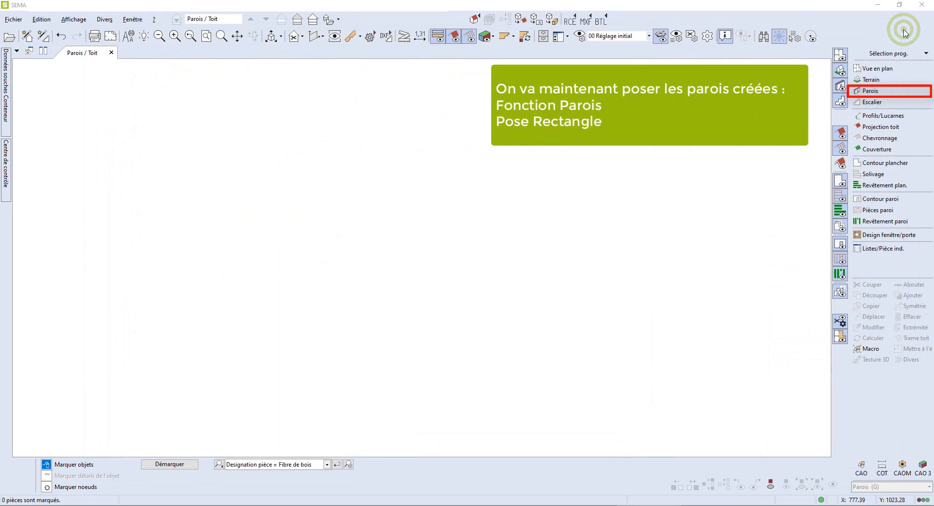
# - Place a rectangle of OSSATURE 145 walls measuring 1500 by 1000 cm with the Parois Rectangle tool
pyautogui.click(876, 90)
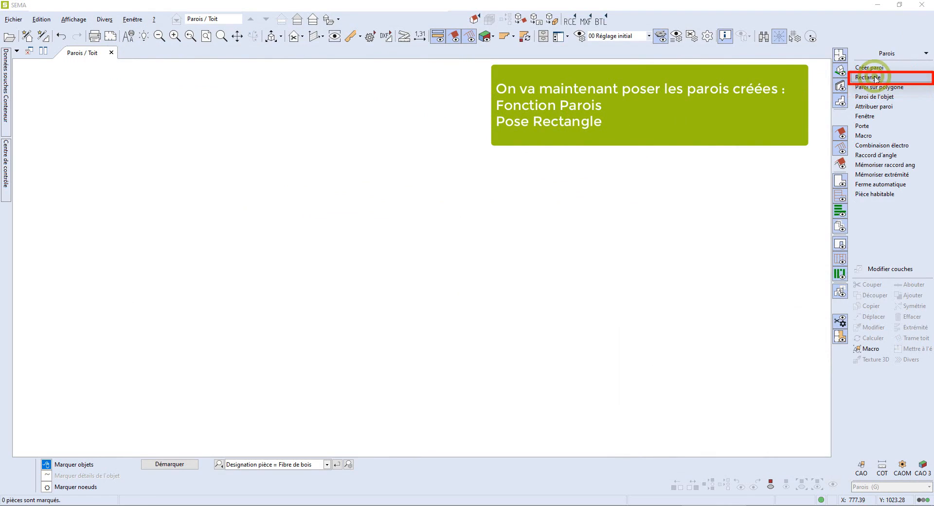
pyautogui.click(875, 77)
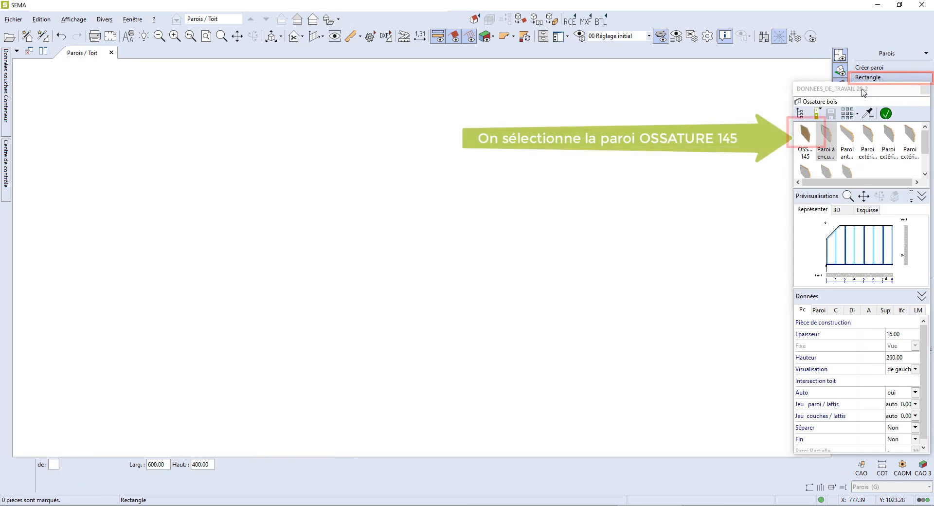
pyautogui.click(806, 138)
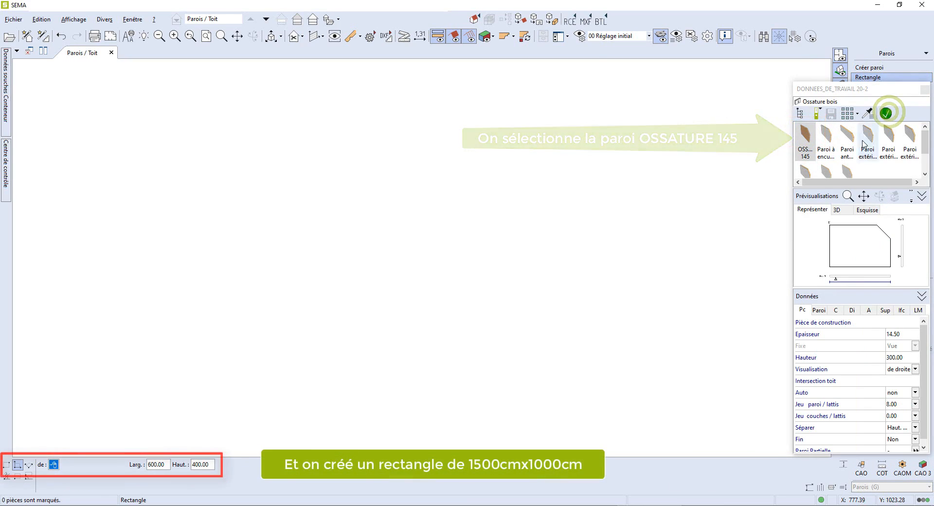
pyautogui.click(232, 320)
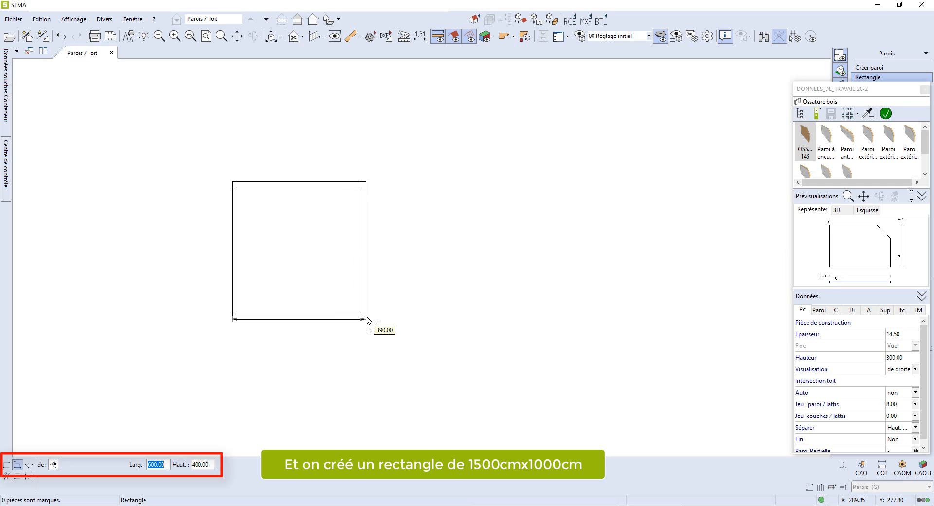
pyautogui.write('1500')
pyautogui.press('Tab')
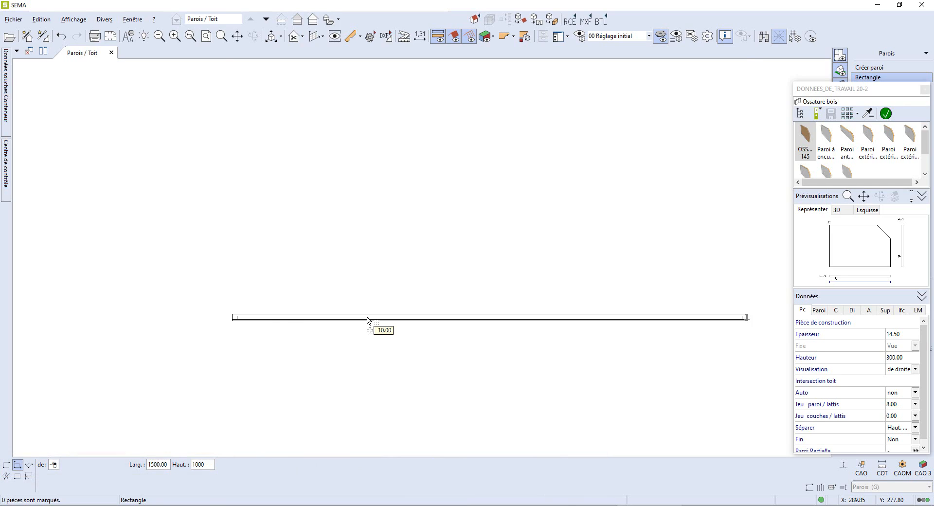
pyautogui.press('Return')
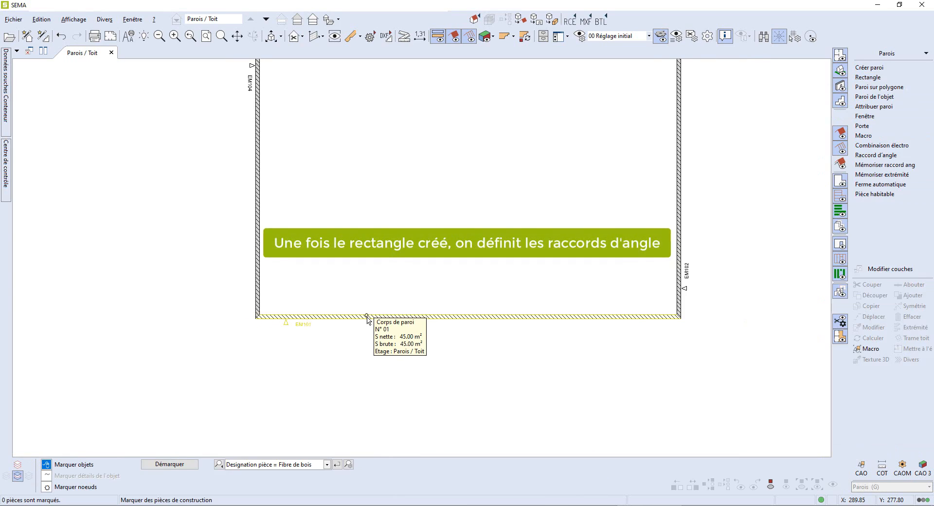
# - Join the two walls at the top-right corner with an angle connection using Coupe and Pc1 Long
pyautogui.scroll(-1, 368, 317)
pyautogui.moveTo(512, 159); pyautogui.dragTo(457, 237, button='middle')
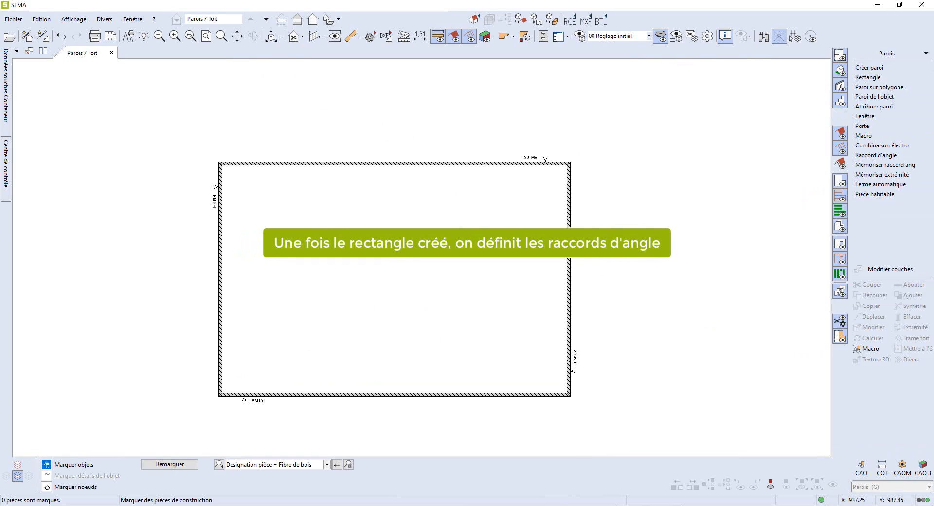
pyautogui.scroll(2, 569, 171)
pyautogui.scroll(2, 572, 174)
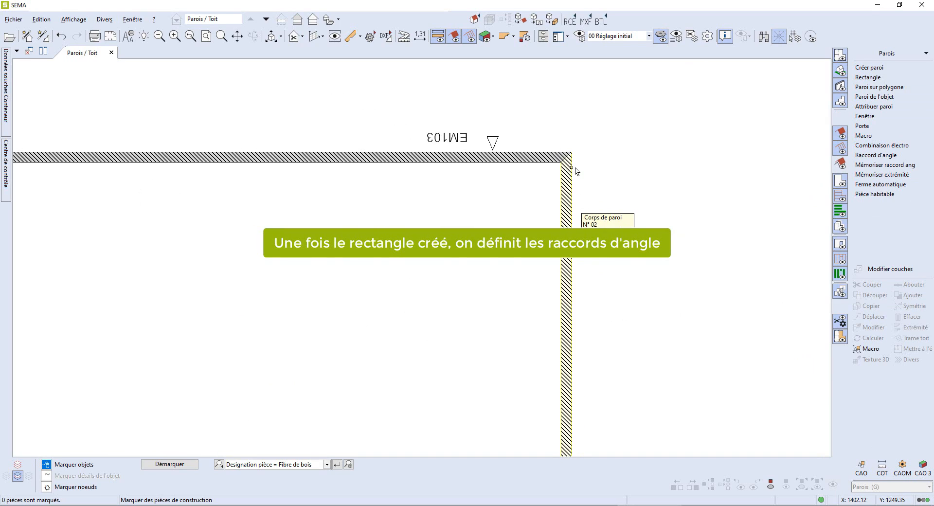
pyautogui.click(569, 174)
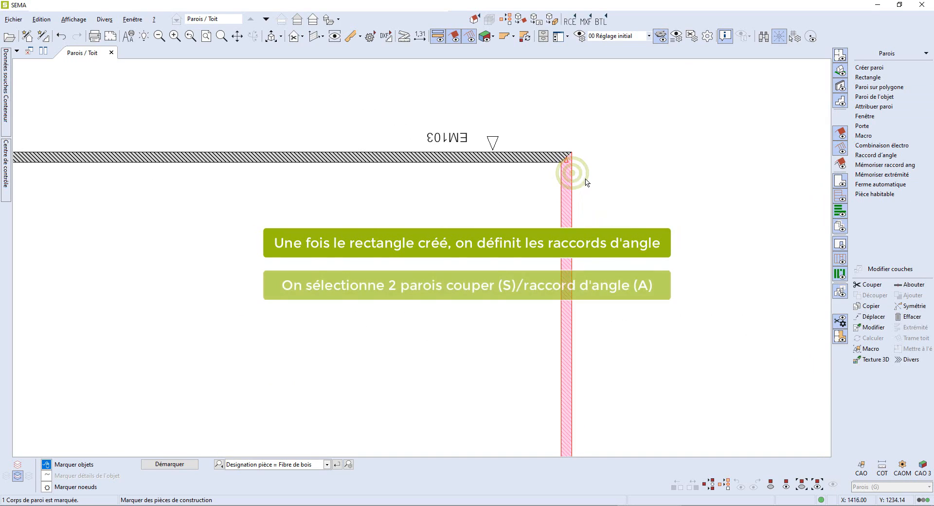
pyautogui.click(539, 162)
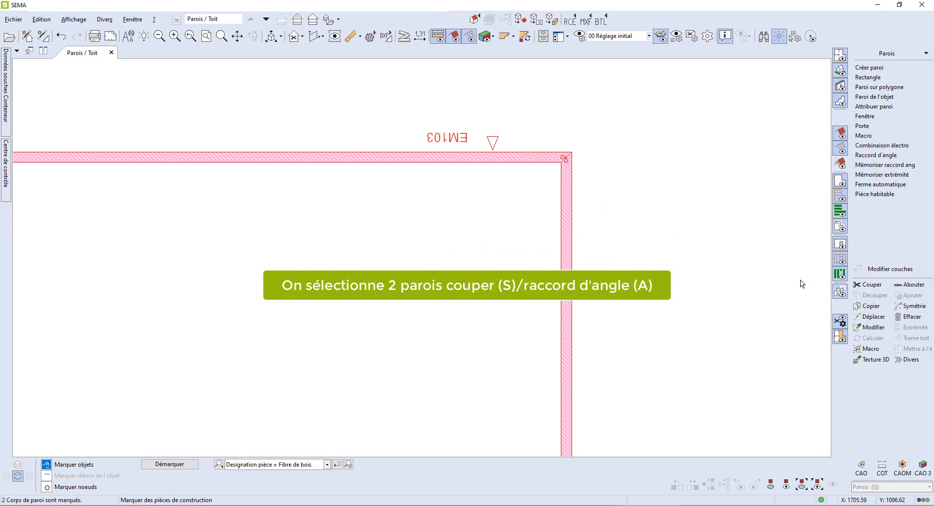
pyautogui.click(869, 287)
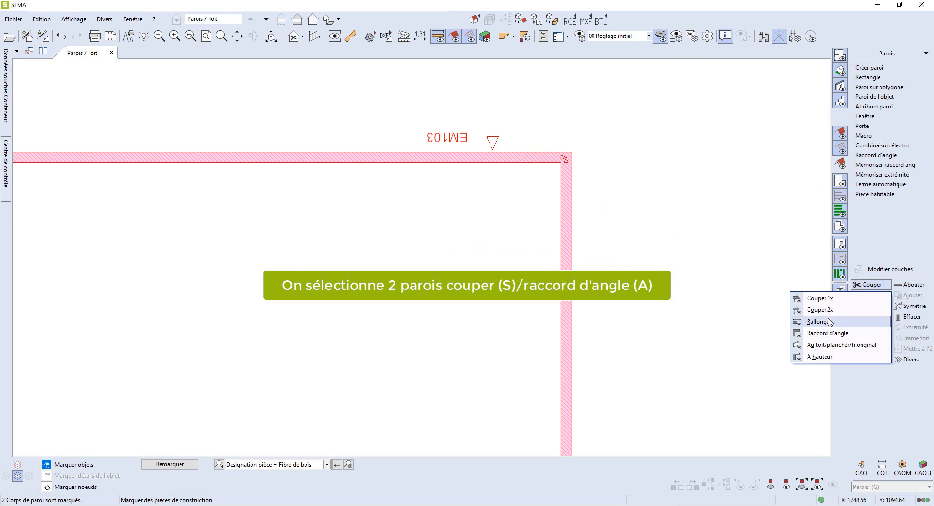
pyautogui.click(827, 334)
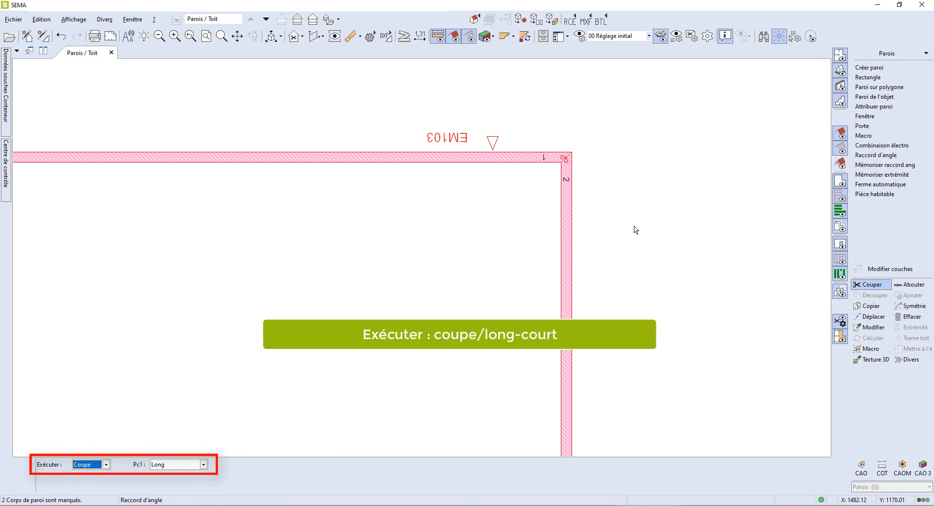
pyautogui.press('Tab')
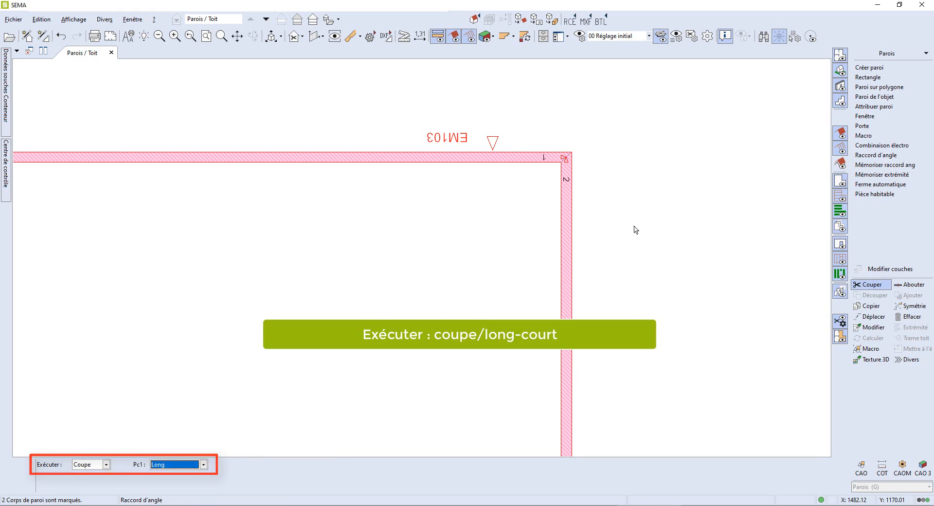
pyautogui.press('Return')
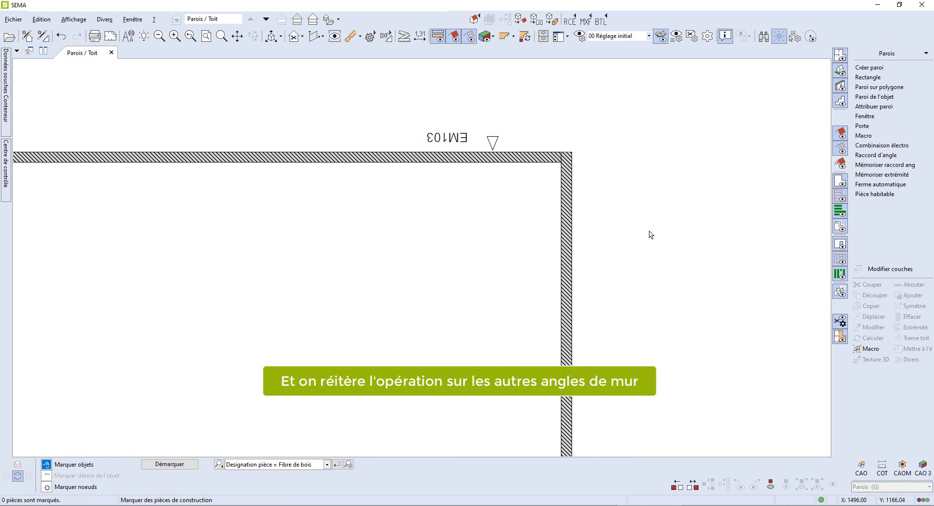
# - Repeat the Coupe/Long angle connection on the two walls at the bottom-right corner
pyautogui.scroll(-3, 641, 290)
pyautogui.moveTo(640, 290)
pyautogui.mouseDown(button='middle')
pyautogui.moveTo(619, 252)
pyautogui.moveTo(611, 181)
pyautogui.mouseUp(button='middle')
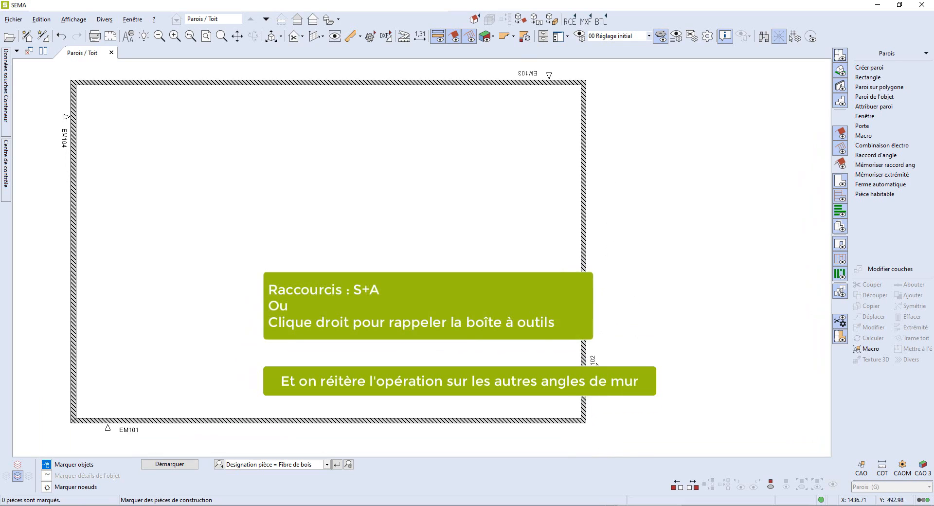
pyautogui.click(574, 418)
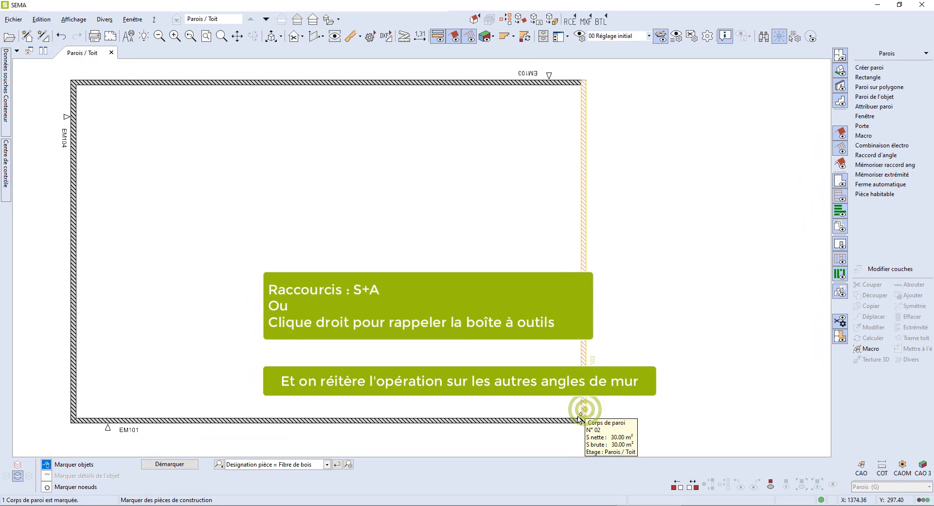
pyautogui.rightClick(665, 387)
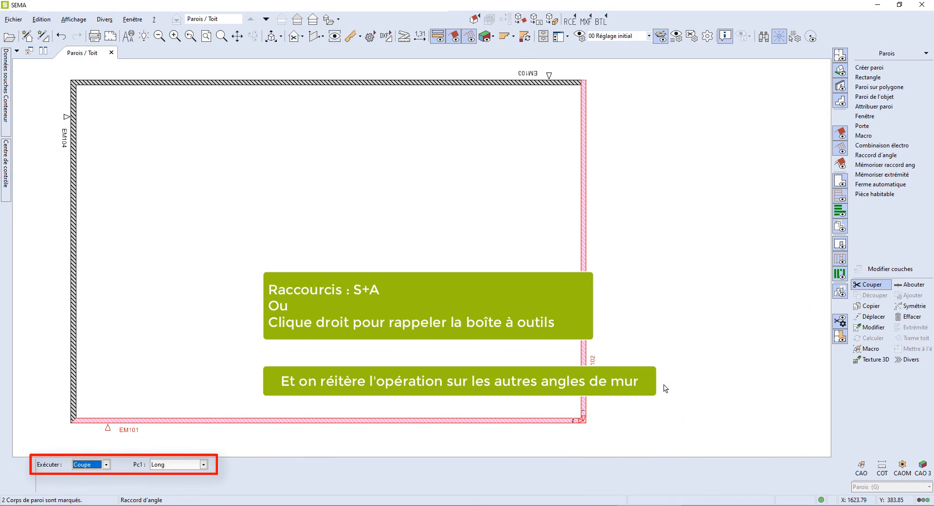
pyautogui.press('Return')
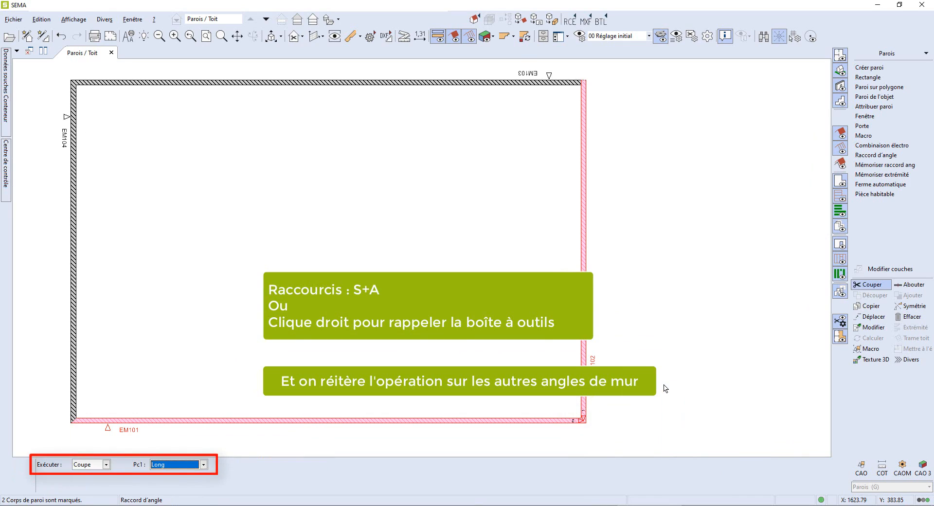
pyautogui.press('Return')
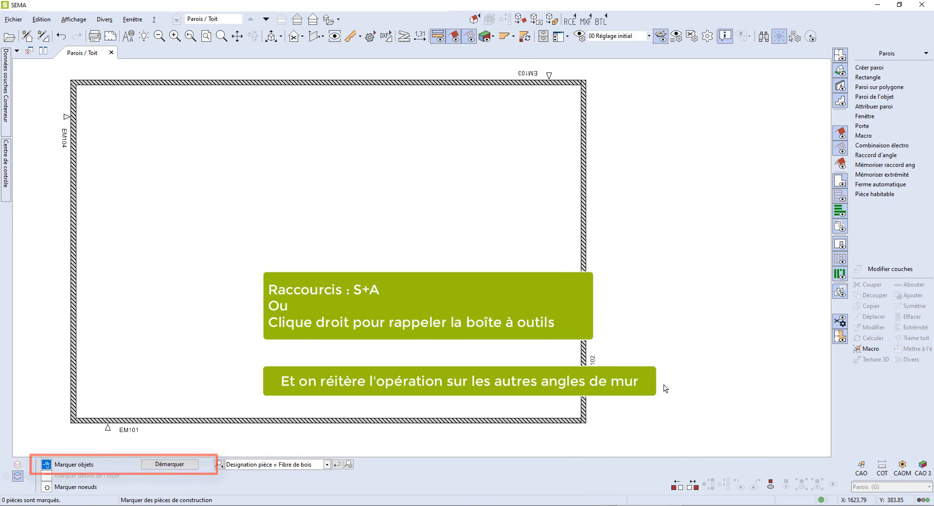
# - Join the two walls at the bottom-left corner with a Raccord d'angle using Coupe and Pc1 Long
pyautogui.click(77, 400)
pyautogui.click(101, 421)
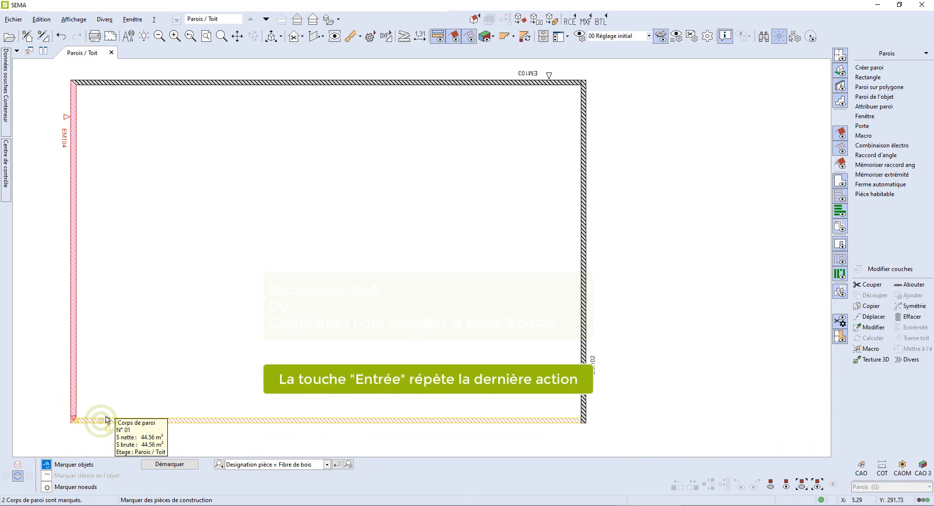
pyautogui.click(107, 419)
pyautogui.rightClick(107, 419)
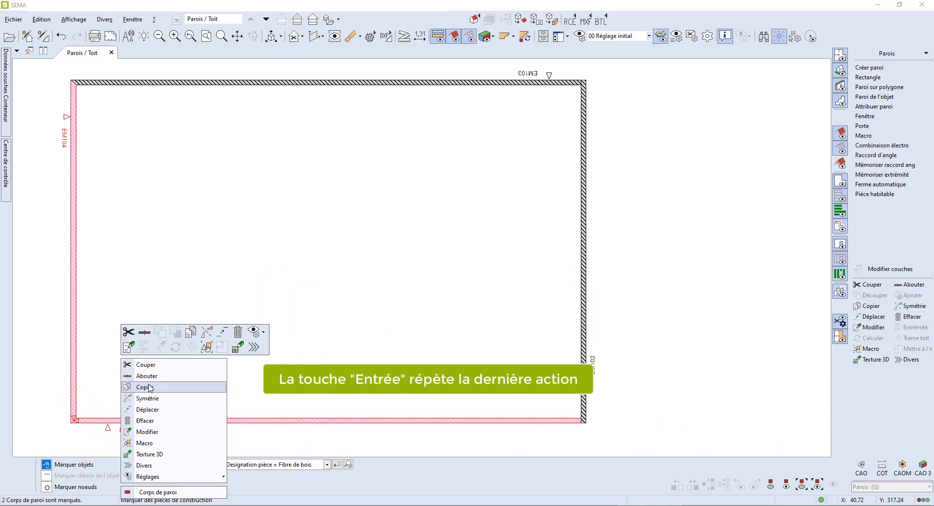
pyautogui.click(155, 368)
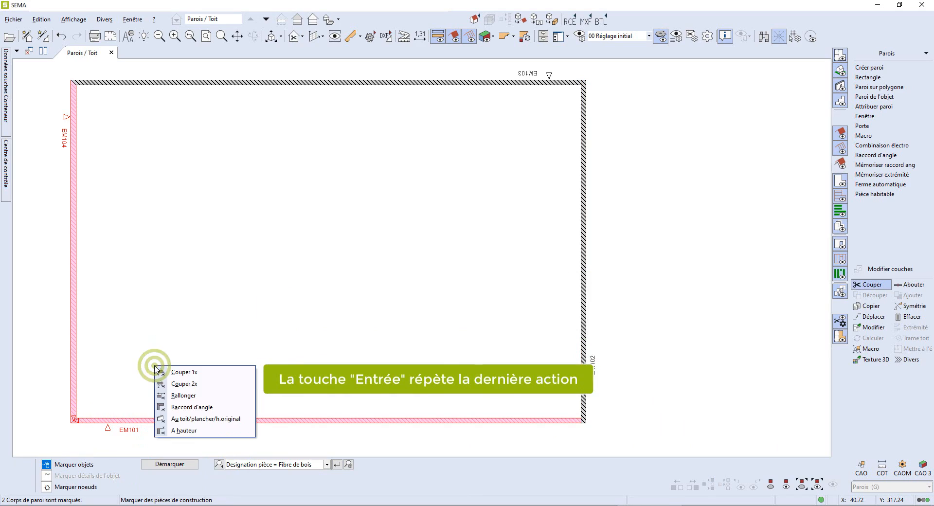
pyautogui.click(192, 407)
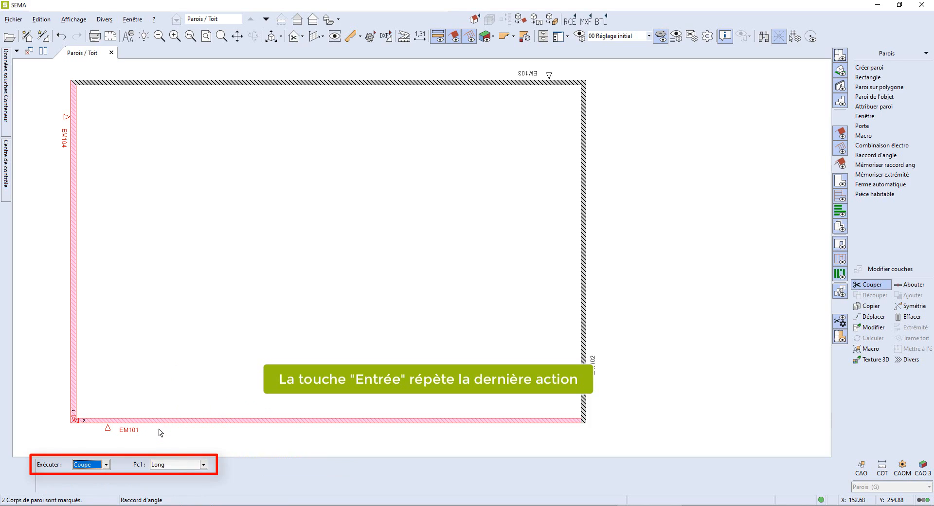
pyautogui.press('Tab')
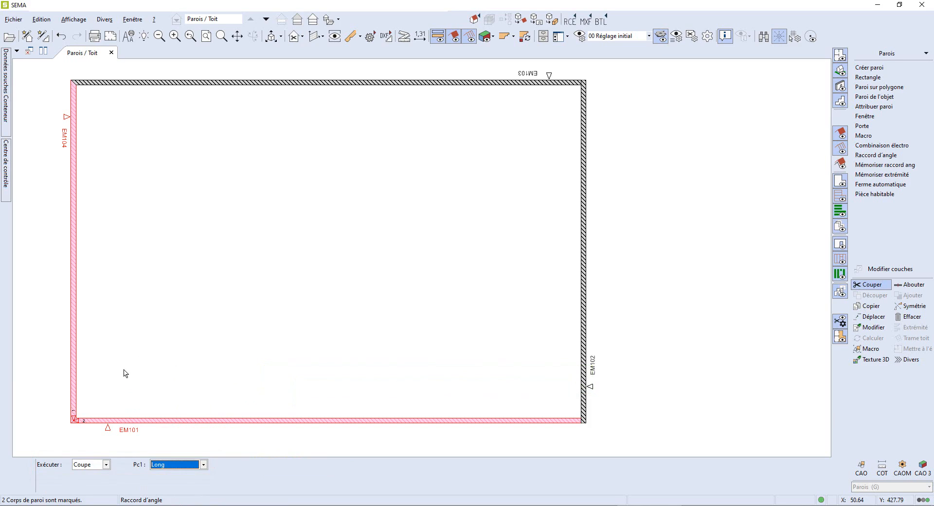
pyautogui.press('Return')
# - Join the two walls at the top-left corner with a Raccord d'angle executed as Onglet
pyautogui.click(73, 92)
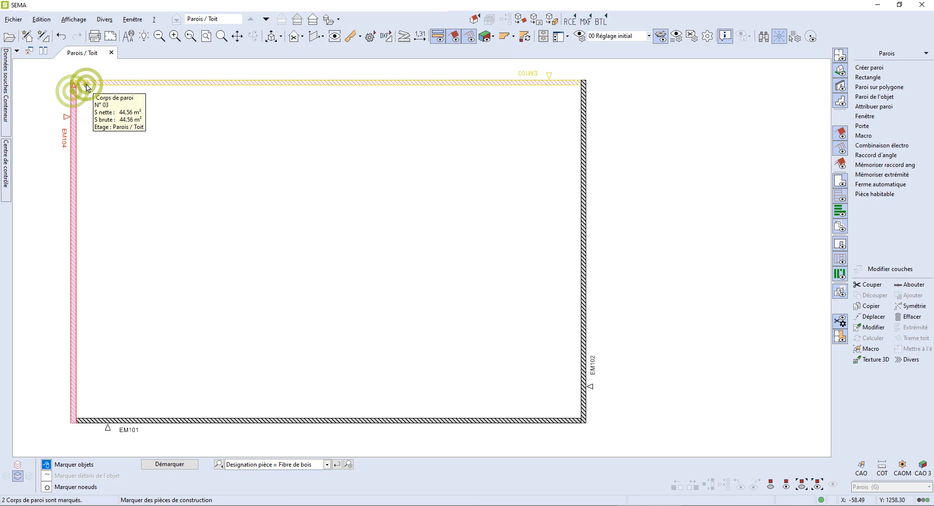
pyautogui.click(86, 83)
pyautogui.rightClick(87, 84)
pyautogui.click(121, 93)
pyautogui.click(140, 137)
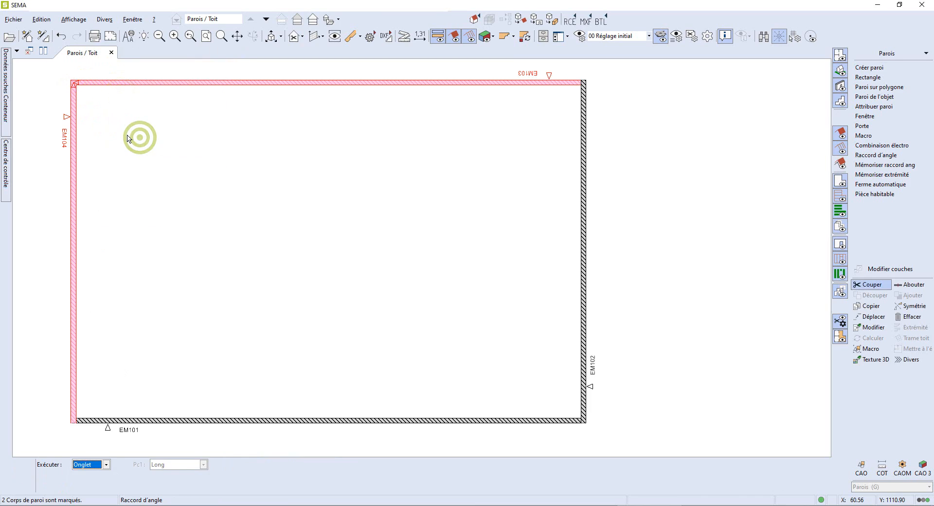
pyautogui.press('Return')
pyautogui.press('Return')
# - Open the elevation view of the bottom wall EM101
pyautogui.scroll(-1, 129, 139)
pyautogui.moveTo(125, 140); pyautogui.dragTo(200, 144, button='middle')
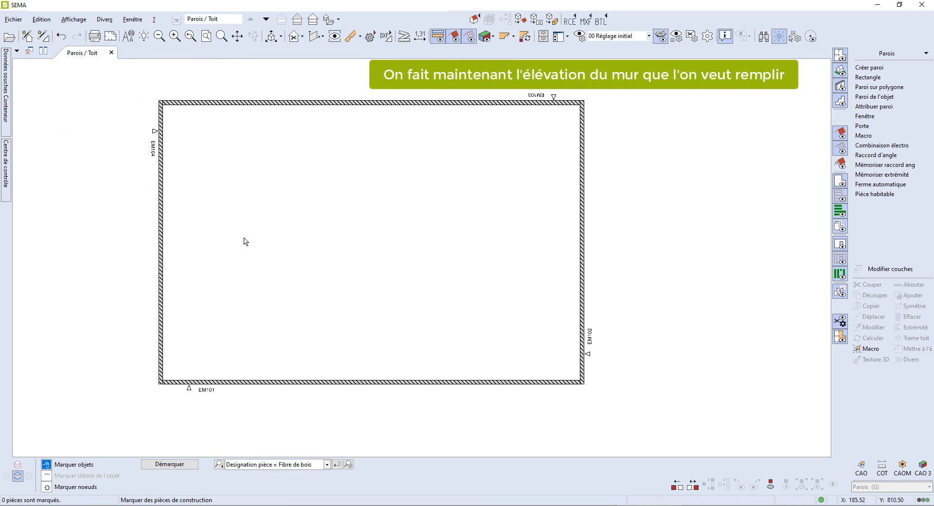
pyautogui.click(290, 382)
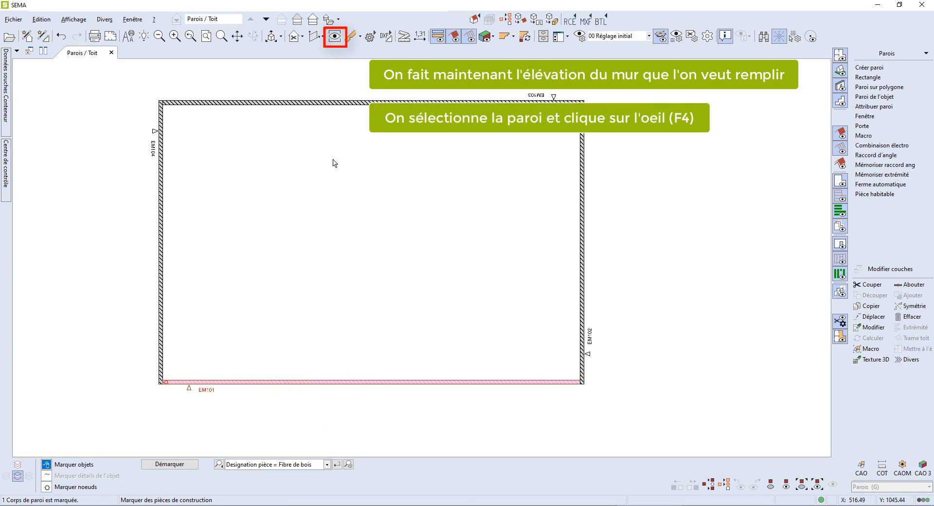
pyautogui.click(335, 37)
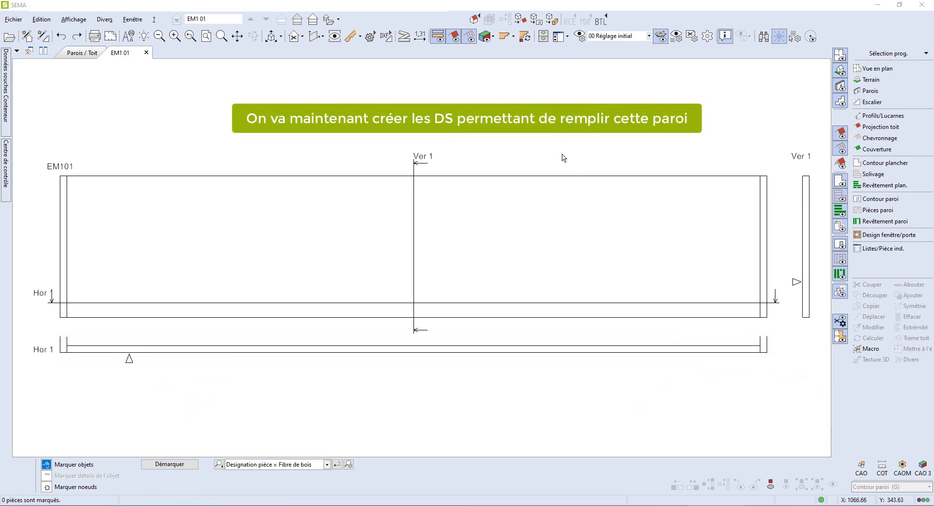
# - Open the data manager and create a group named TUTO OSSATURE under Constr. modulaire bois > Elément
pyautogui.click(543, 42)
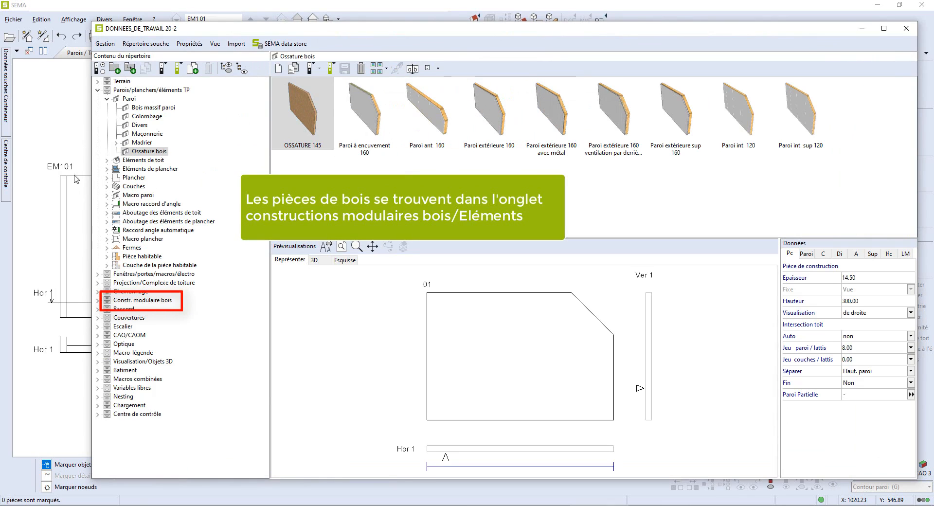
pyautogui.click(98, 300)
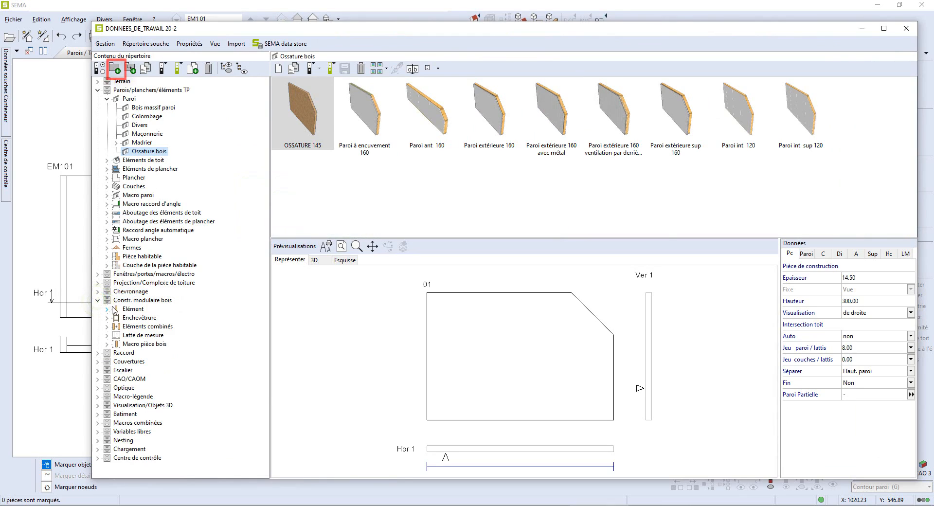
pyautogui.click(113, 309)
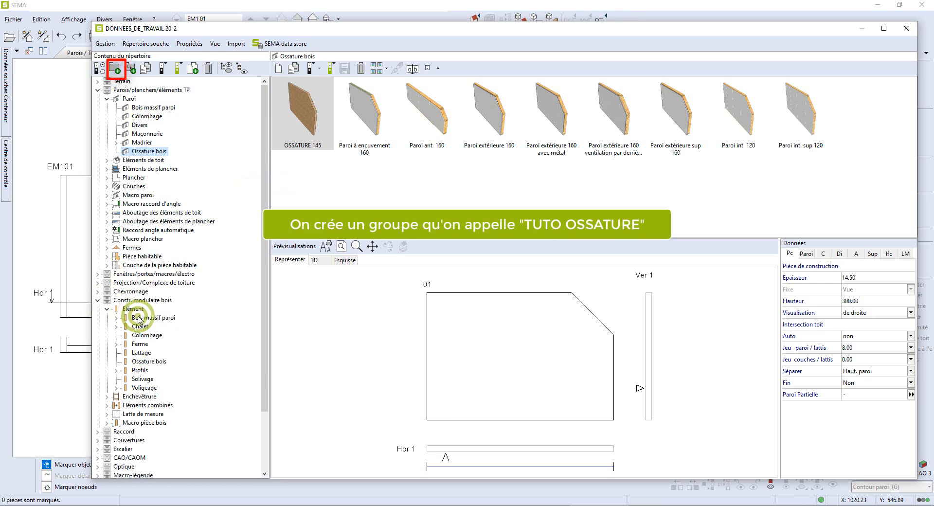
pyautogui.click(139, 319)
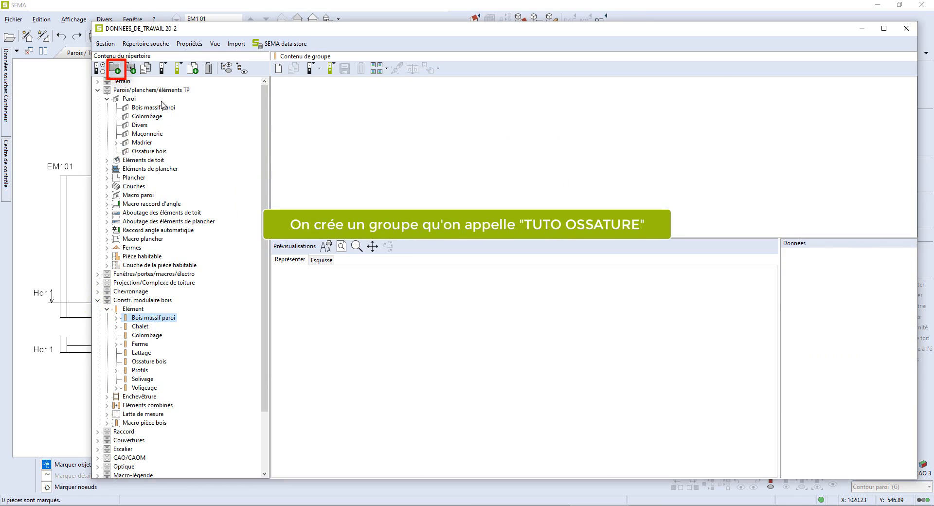
pyautogui.click(119, 70)
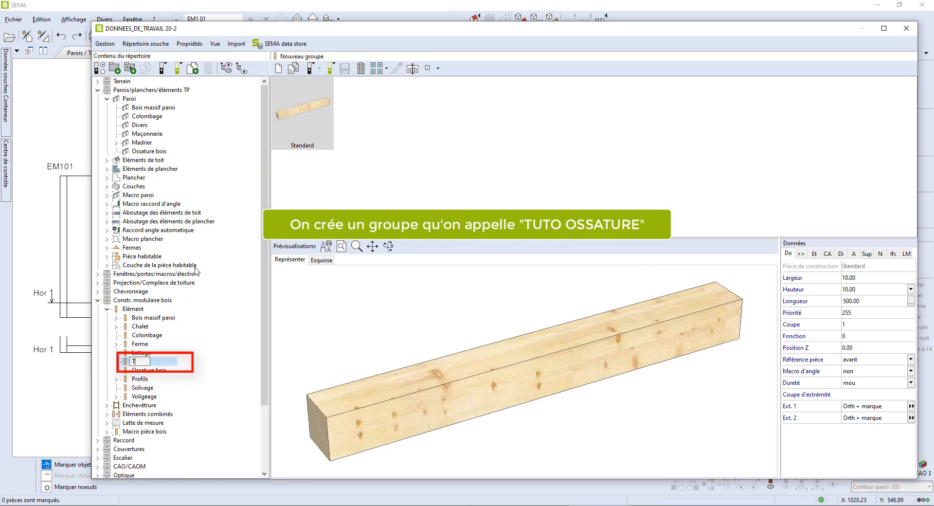
pyautogui.write('TUTO')
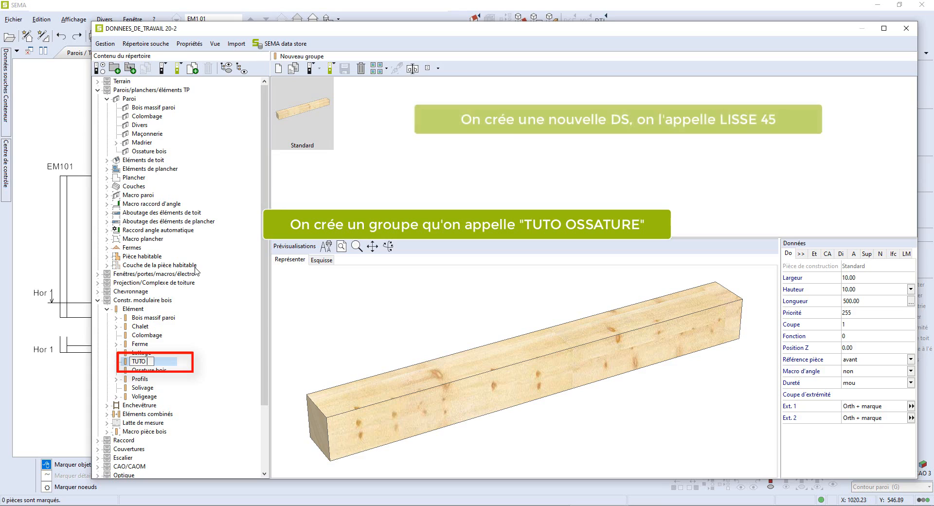
pyautogui.write(' OSSATURE')
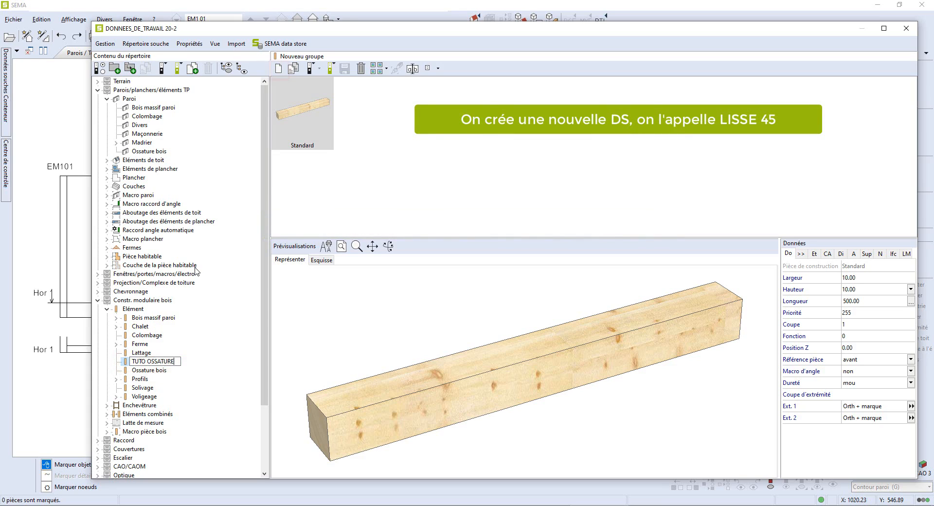
pyautogui.press('Return')
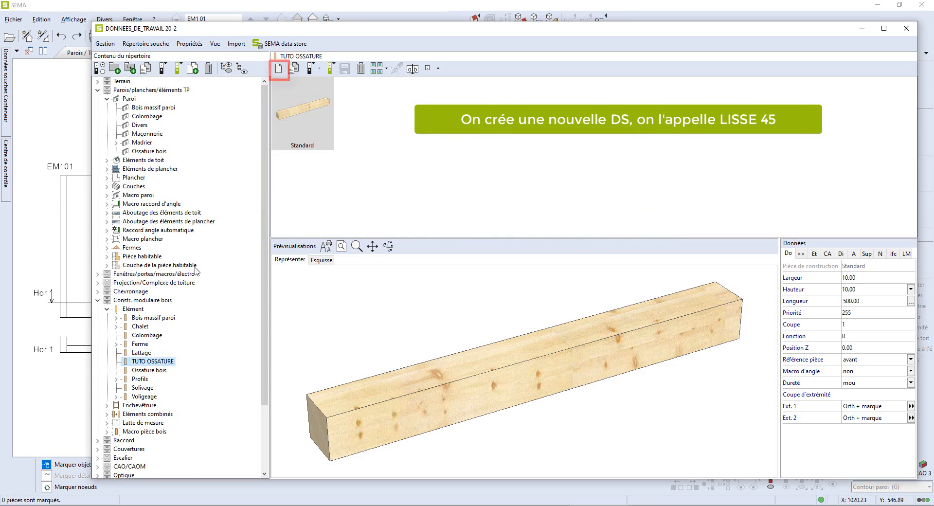
# - Create a new data set in the TUTO OSSATURE group named 01-Lisse 45
pyautogui.click(279, 69)
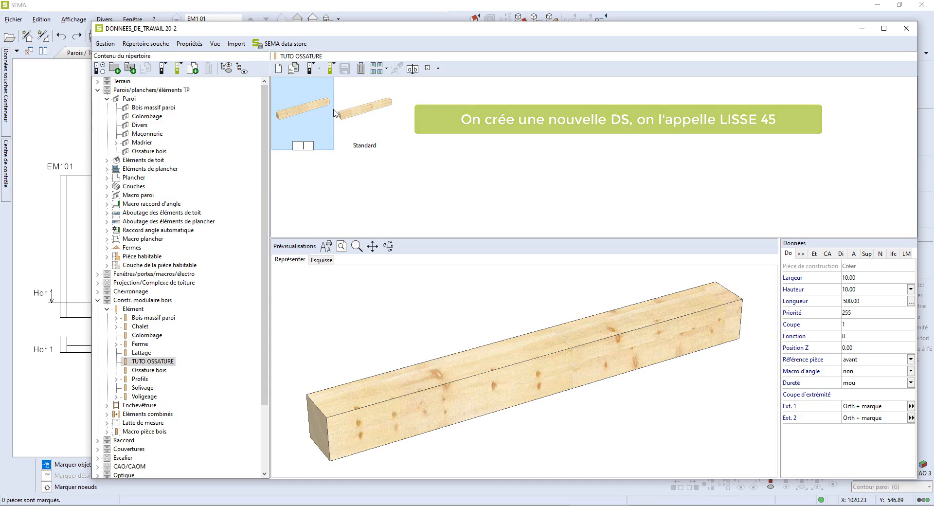
pyautogui.write('01-Lisse 45')
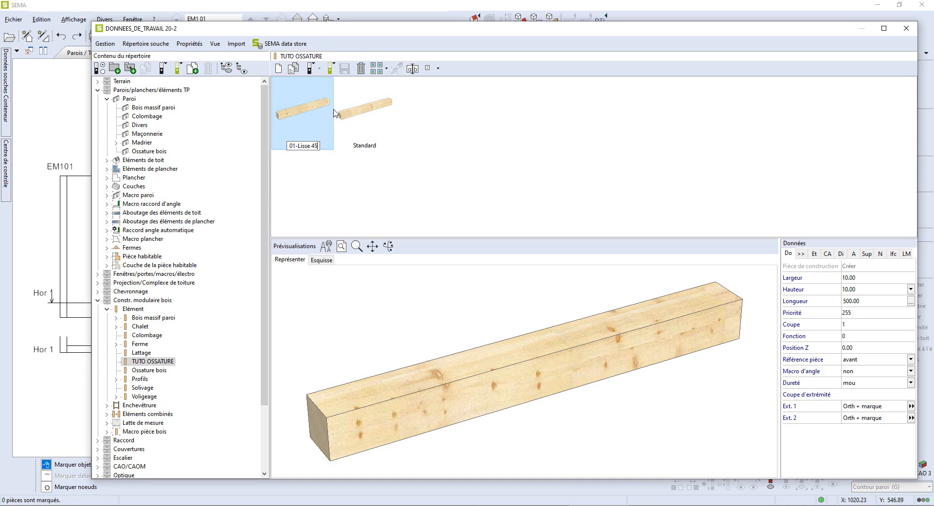
pyautogui.press('Return')
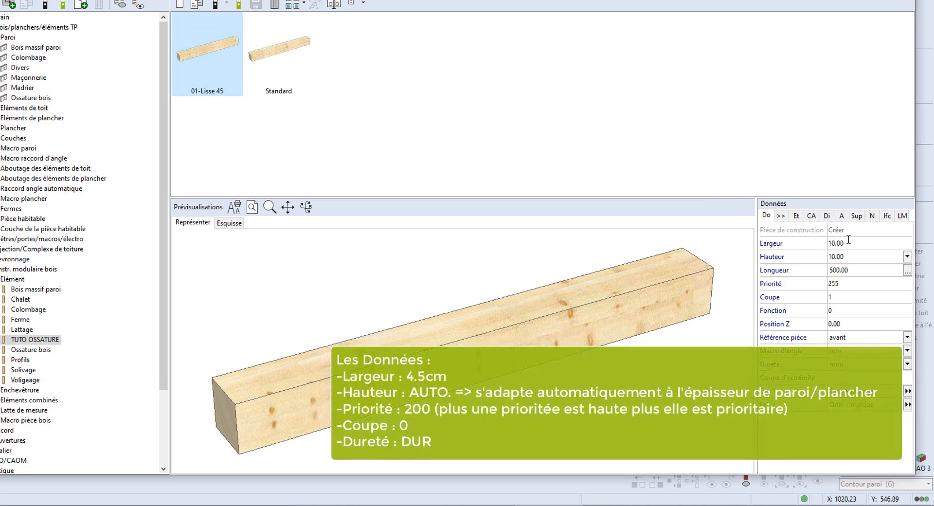
# - Set the piece's width to 4.50, height to Automatique, priority to 200, cut to 0 and hardness to dur
pyautogui.click(849, 241)
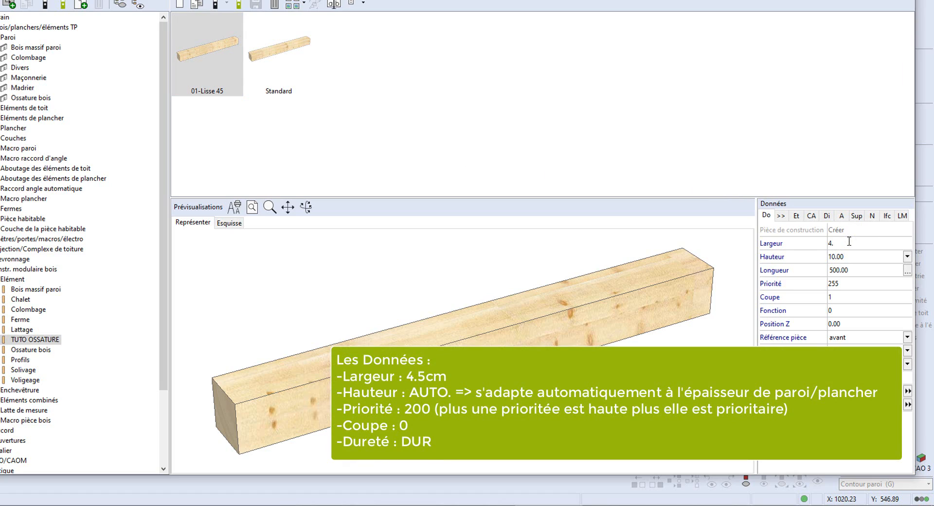
pyautogui.press('Tab')
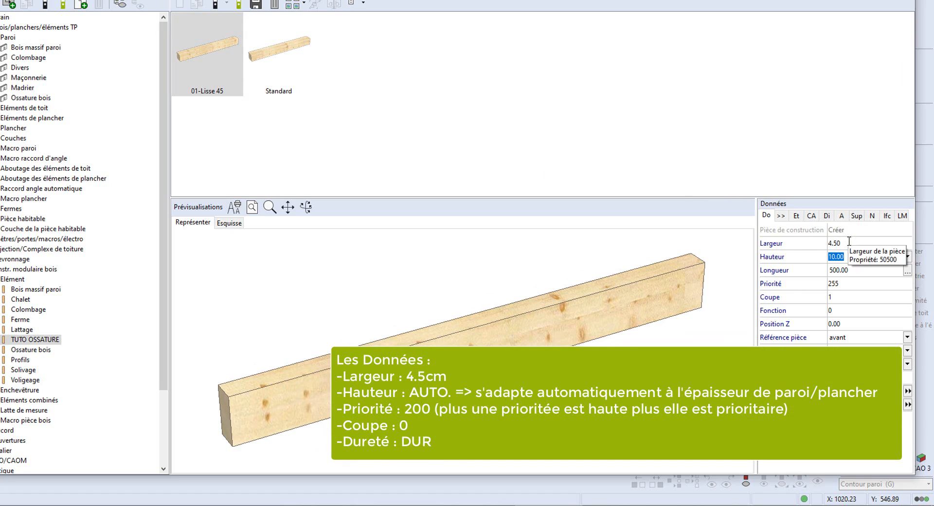
pyautogui.click(907, 257)
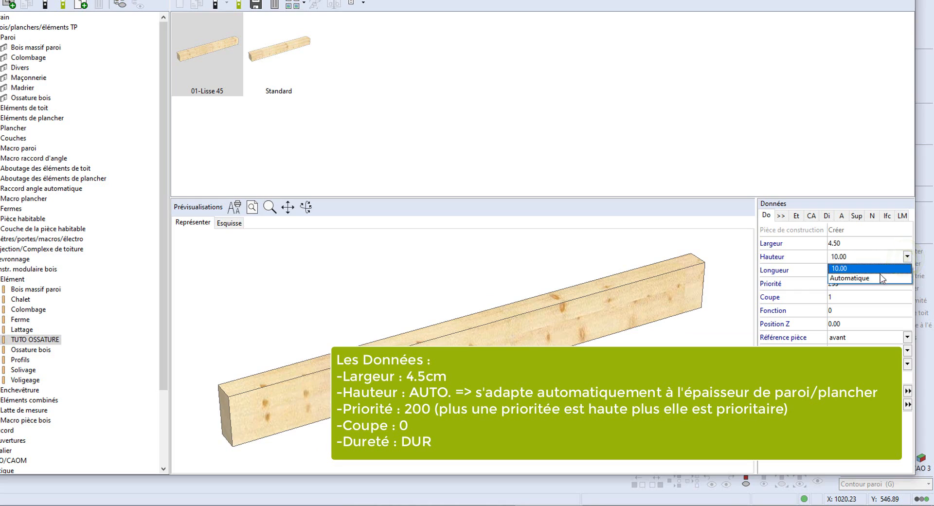
pyautogui.click(878, 279)
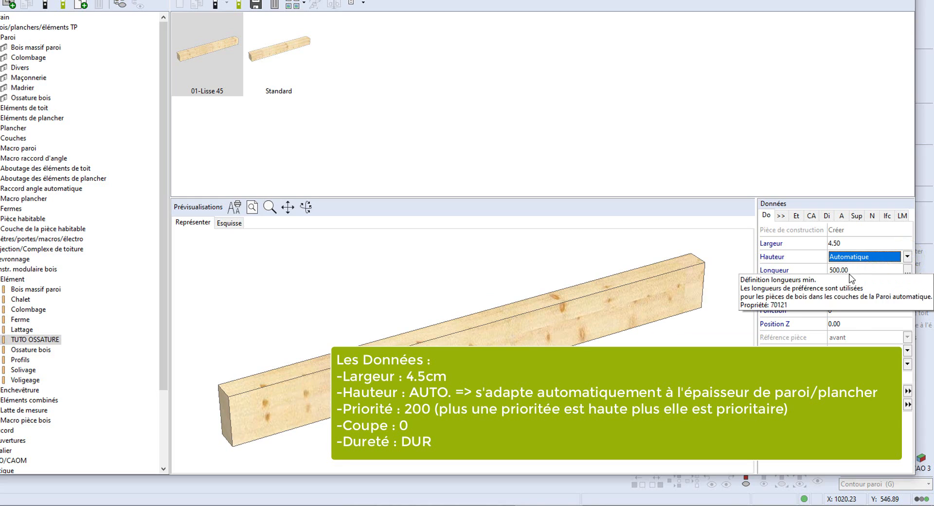
pyautogui.click(849, 283)
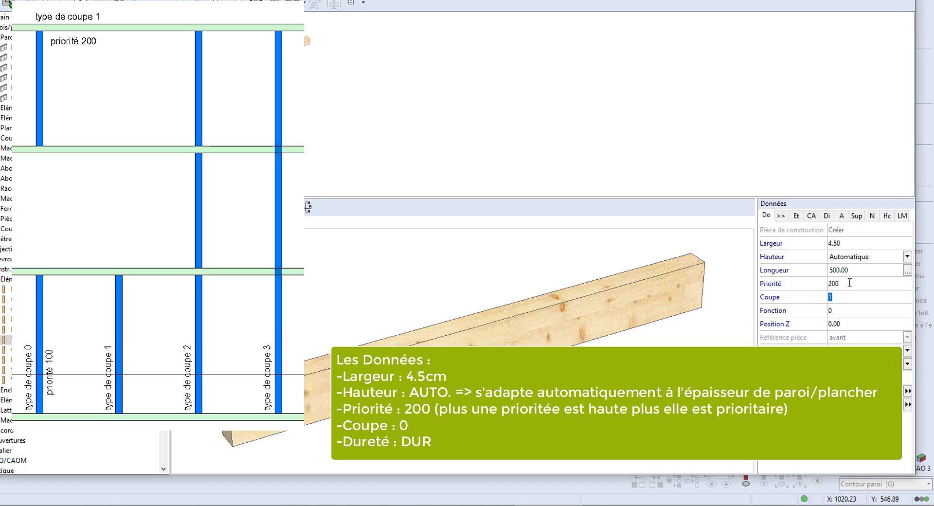
pyautogui.press('Tab')
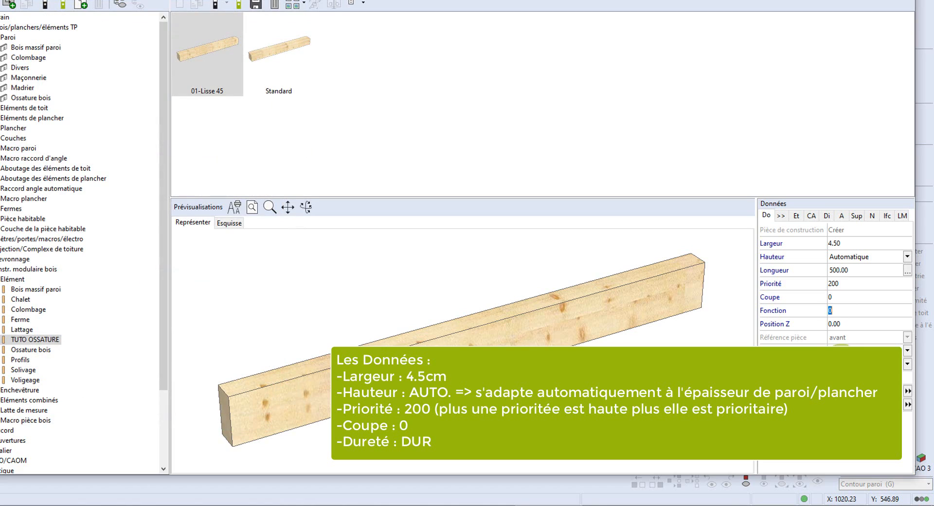
pyautogui.click(841, 362)
pyautogui.click(840, 393)
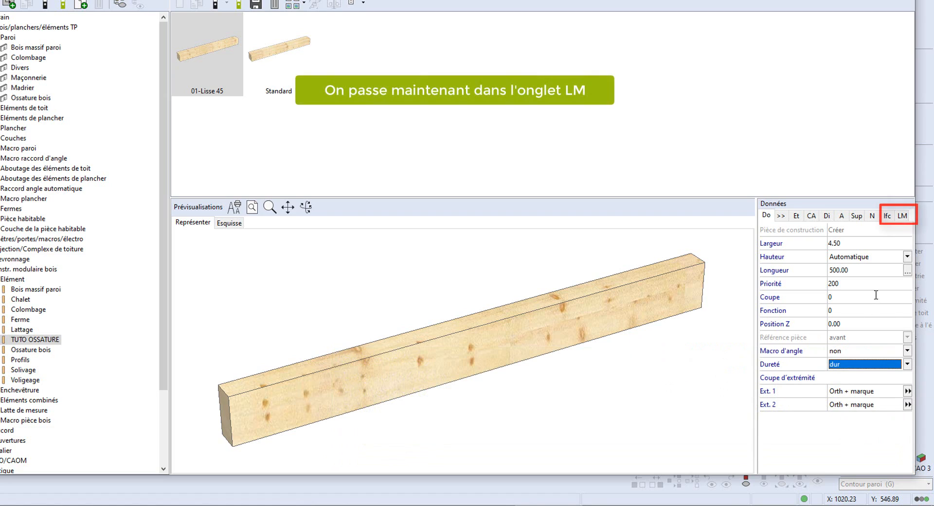
# - In the piece's LM data, set the designation to LISSE and the package to MUR- followed by the N° TPP variable
pyautogui.click(903, 216)
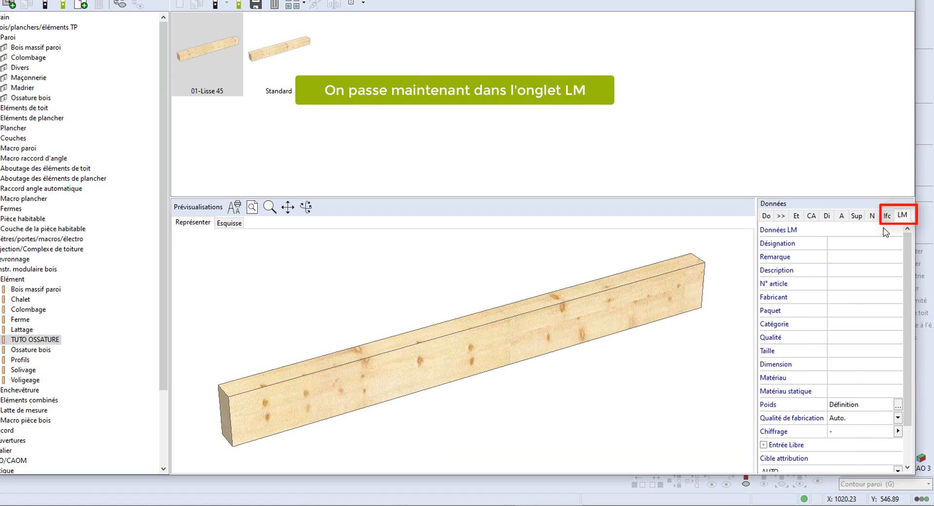
pyautogui.click(839, 244)
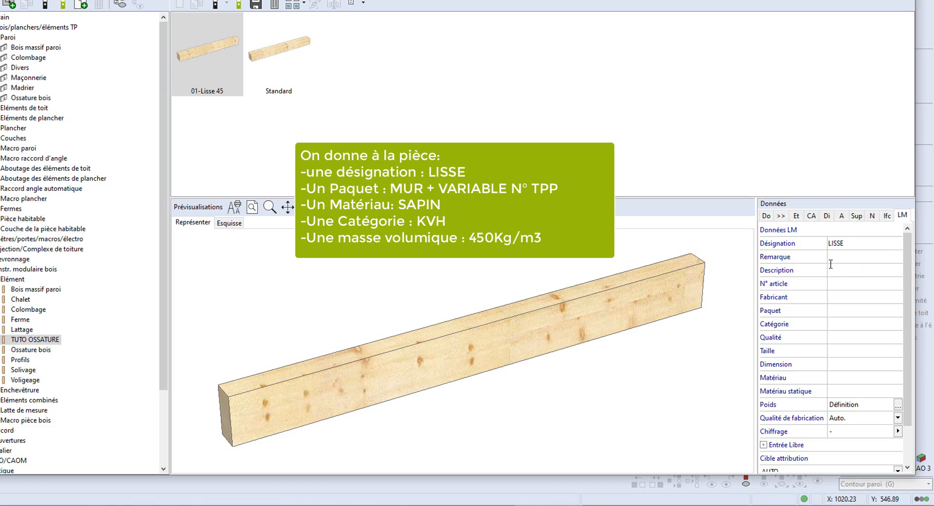
pyautogui.click(836, 310)
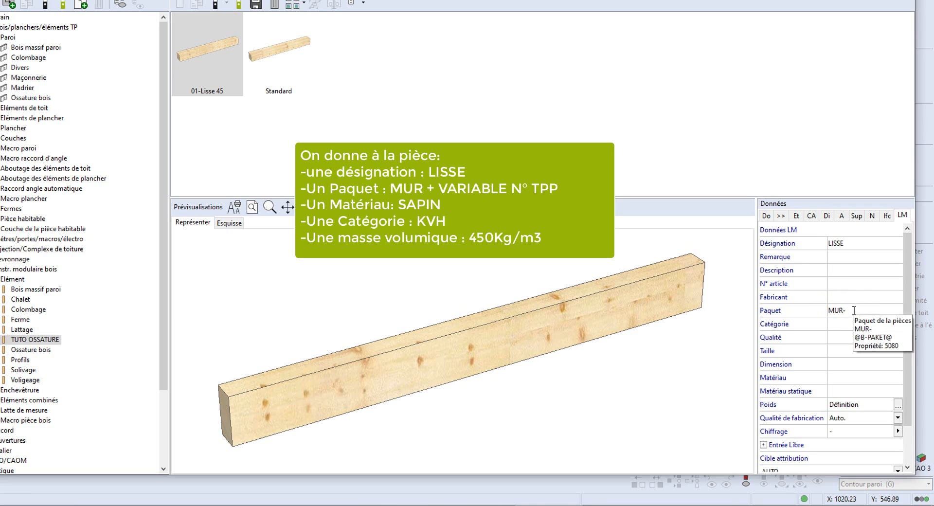
pyautogui.rightClick(854, 310)
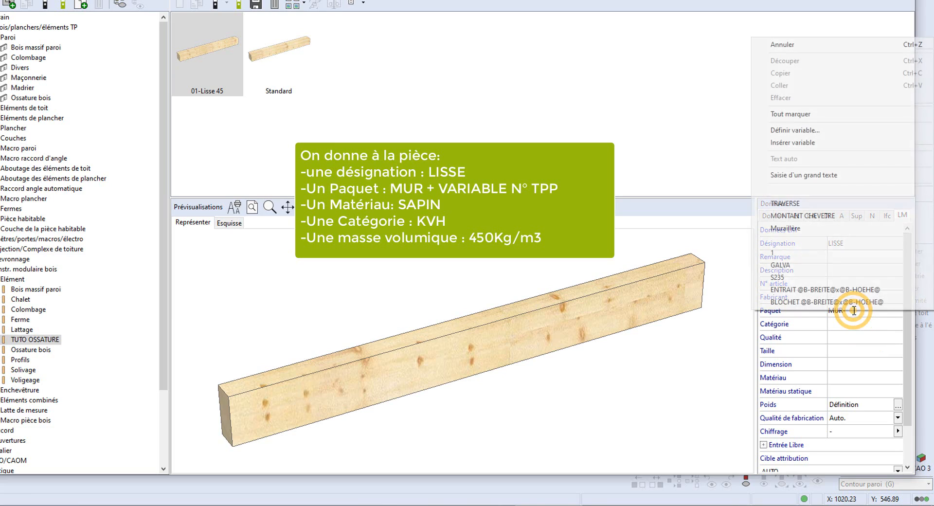
pyautogui.click(811, 143)
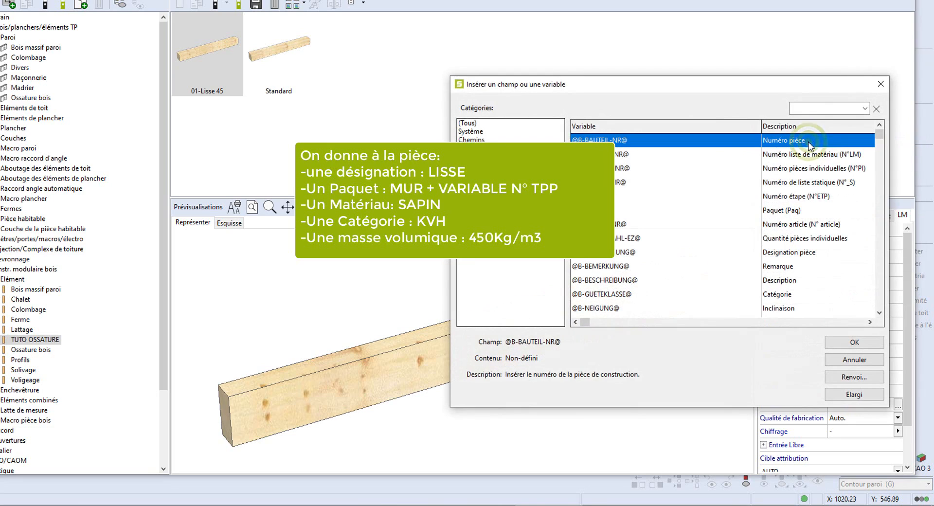
pyautogui.click(827, 108)
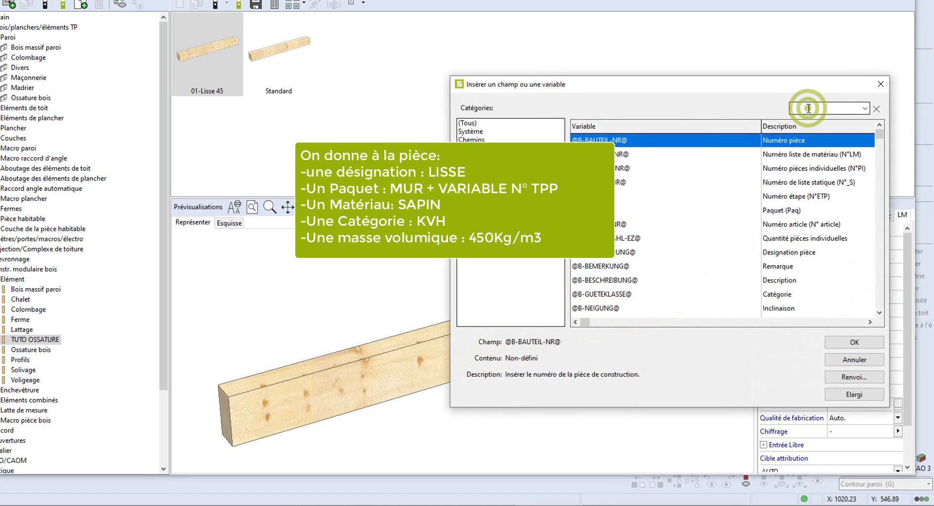
pyautogui.write('tpp')
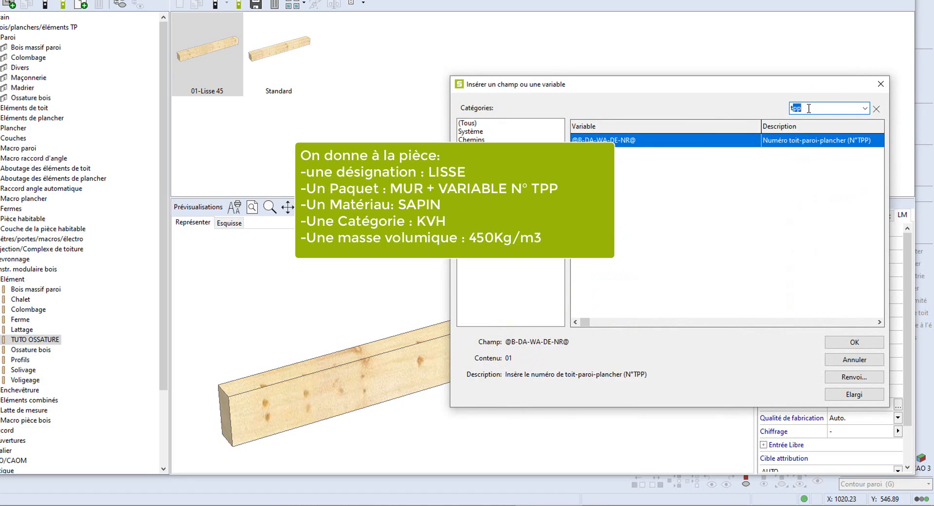
pyautogui.click(803, 140)
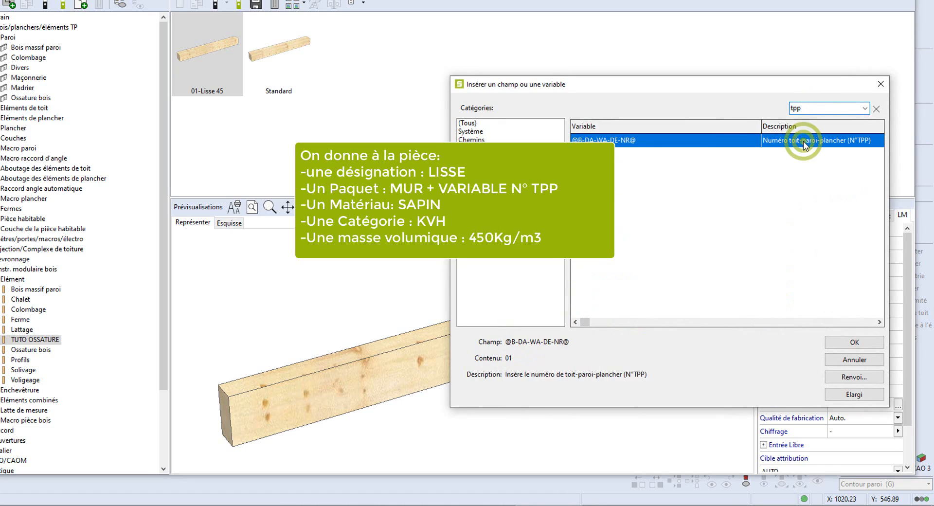
pyautogui.click(854, 343)
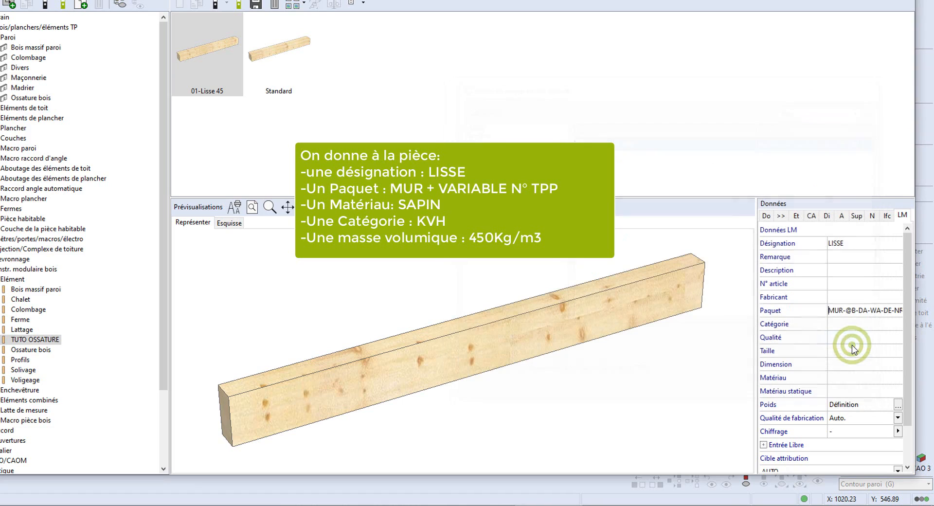
# - Set the piece's material to SAPIN and its category to KVH
pyautogui.click(842, 378)
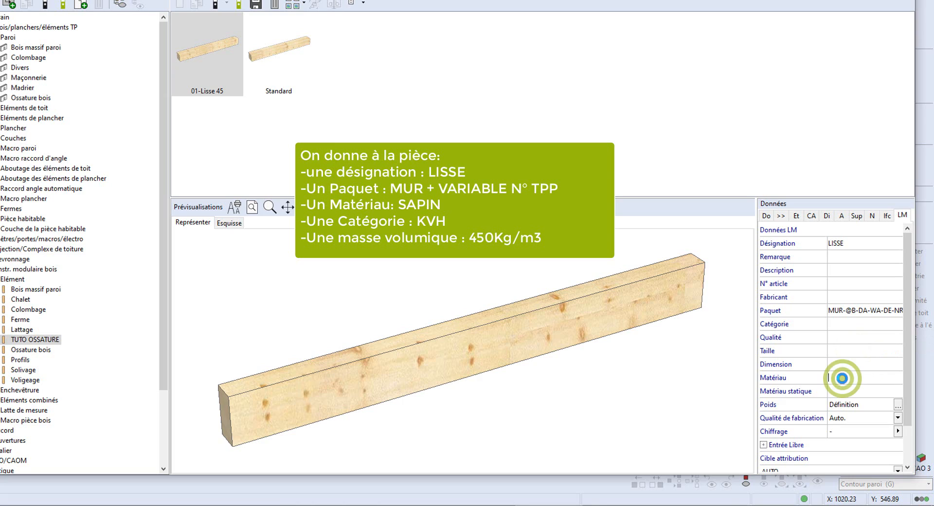
pyautogui.write('SAPIN')
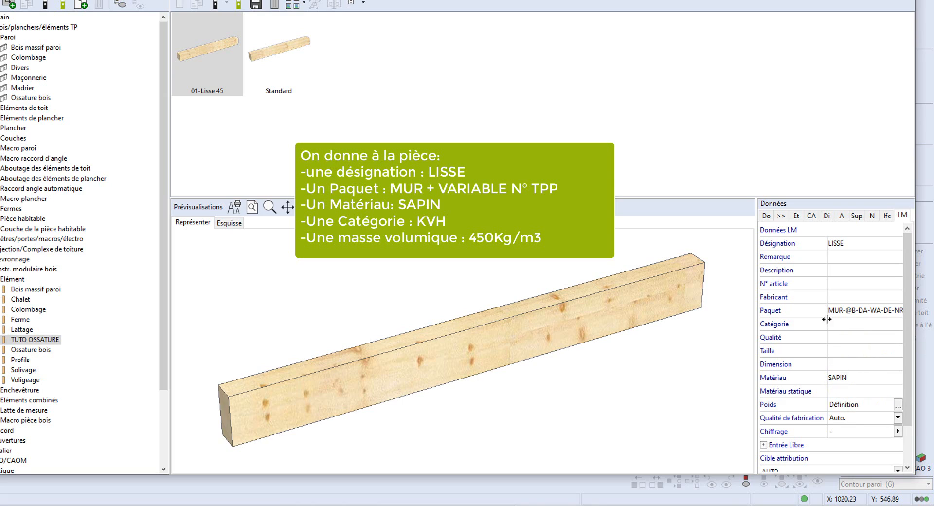
pyautogui.click(834, 322)
# - Define the piece's weight as 450 kg/m³
pyautogui.click(896, 405)
pyautogui.click(920, 326)
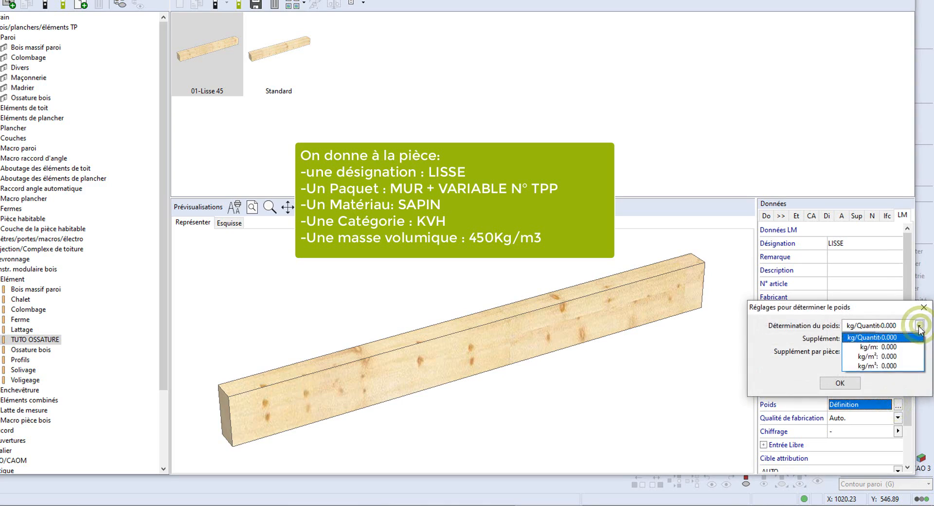
pyautogui.click(891, 357)
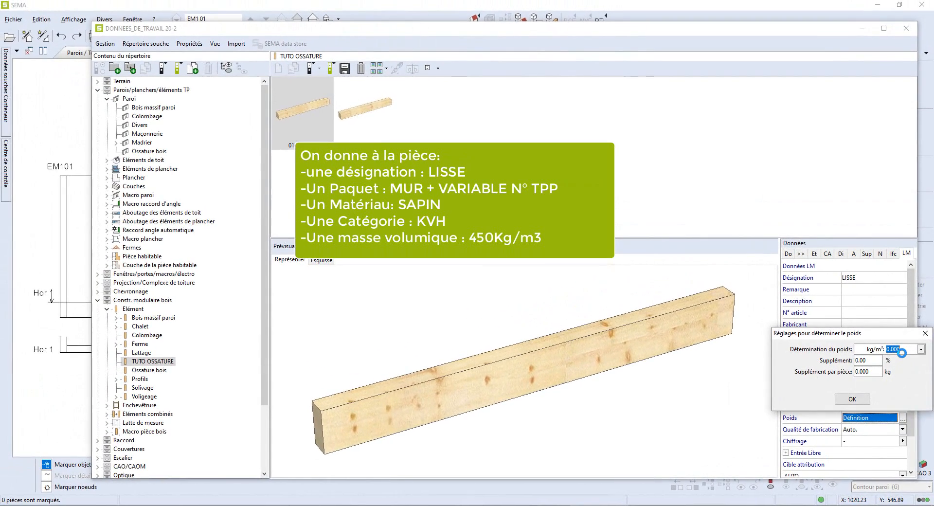
pyautogui.write('450')
pyautogui.press('Tab')
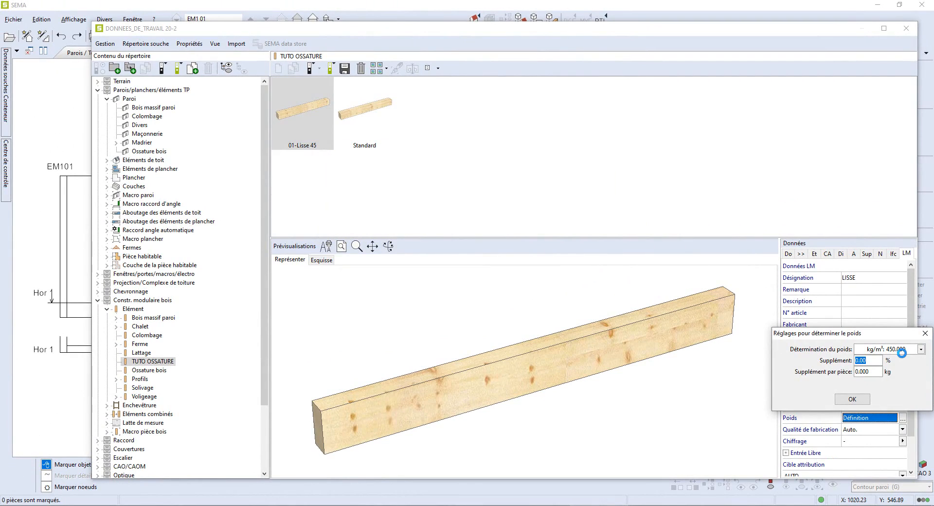
pyautogui.click(852, 399)
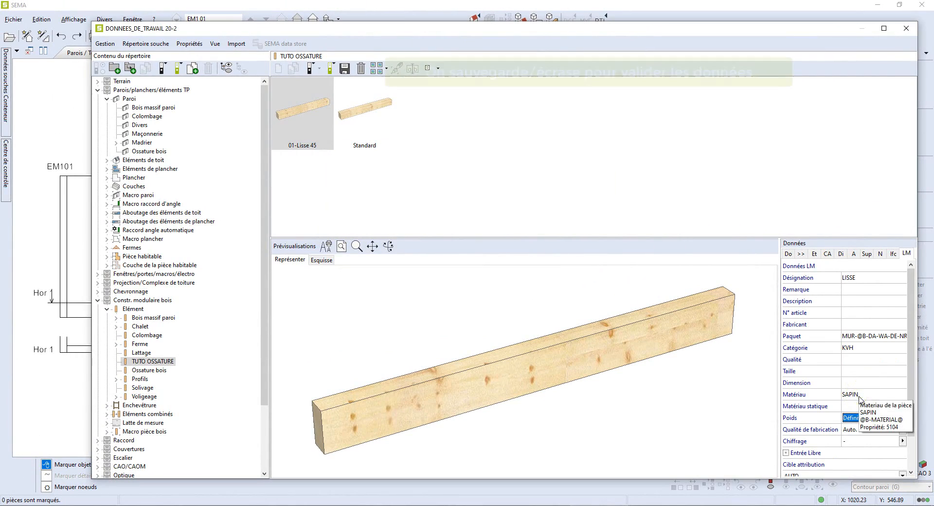
# - Save the 01-Lisse 45 data set, overwriting the existing one
pyautogui.click(790, 254)
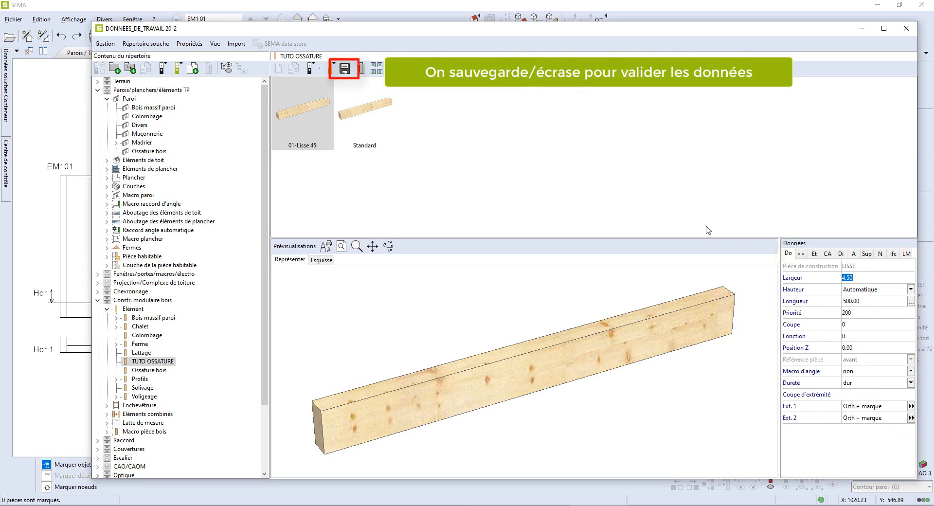
pyautogui.click(345, 69)
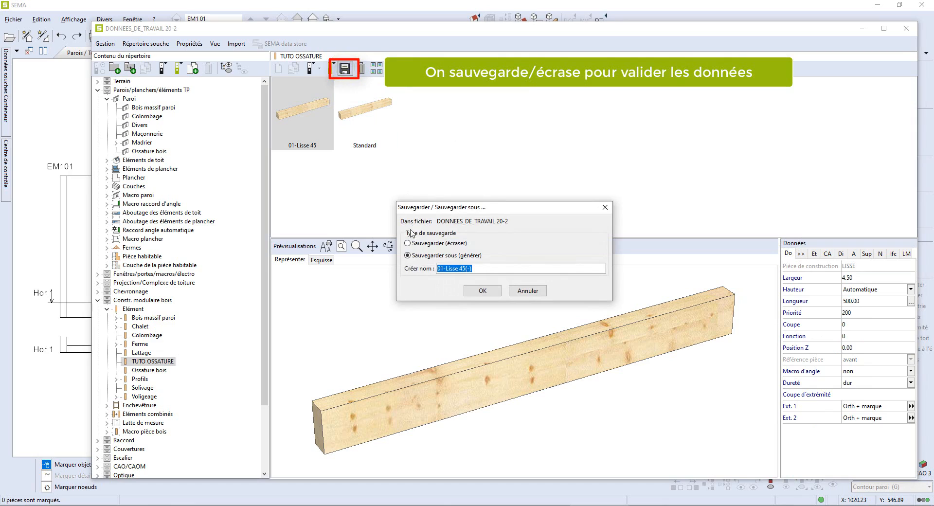
pyautogui.click(409, 244)
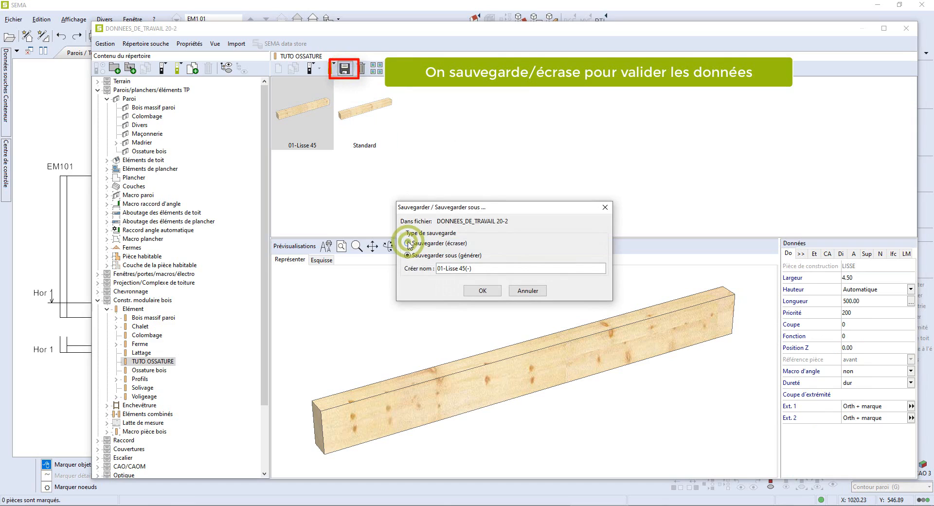
pyautogui.click(481, 291)
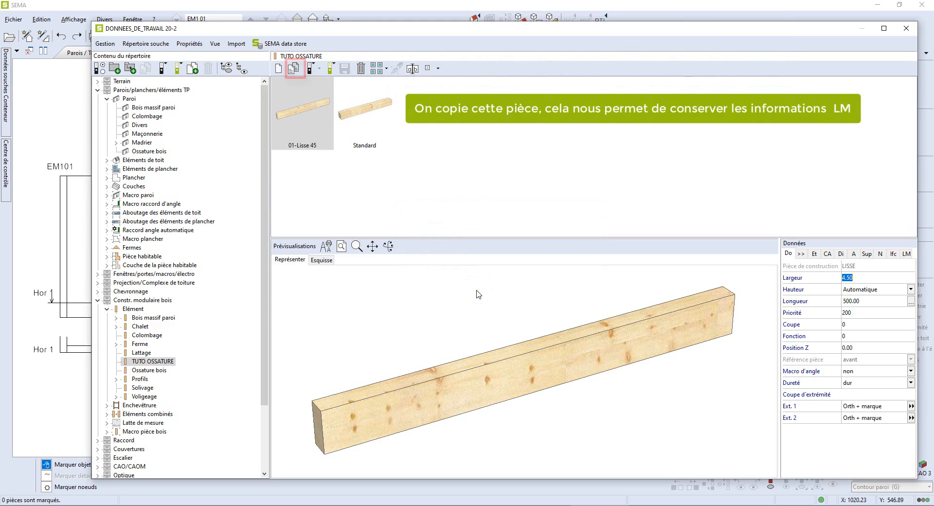
# - Duplicate the 01-Lisse 45 data set and rename the copy 02-Montant 45
pyautogui.click(294, 69)
pyautogui.click(294, 69)
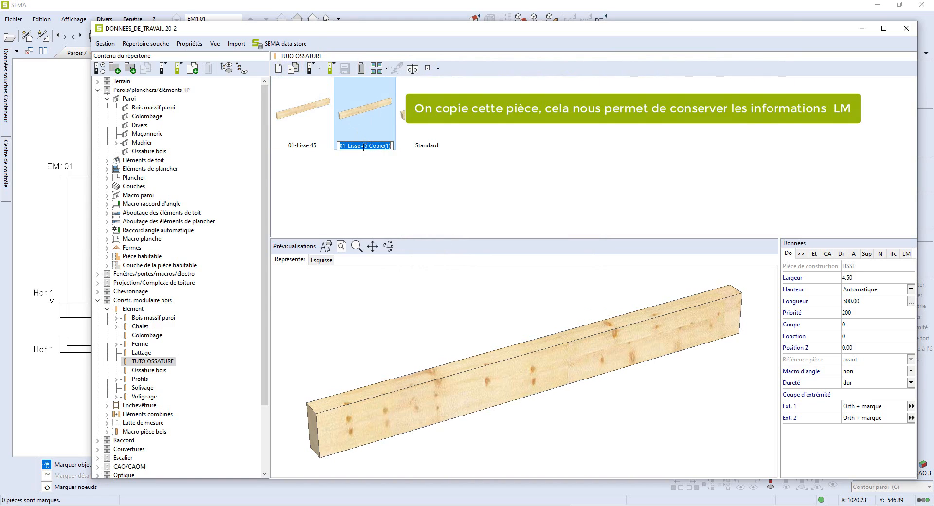
pyautogui.moveTo(391, 146); pyautogui.dragTo(344, 146)
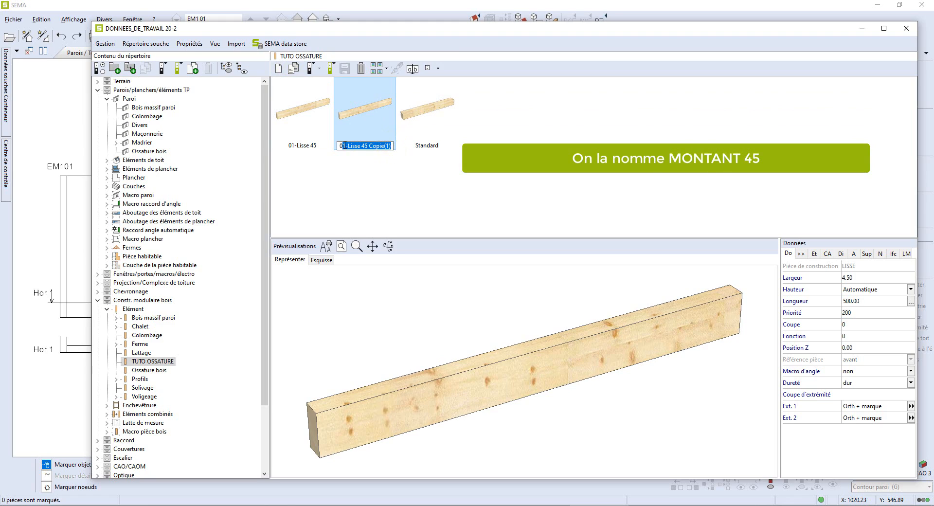
pyautogui.write('2-Montant 45')
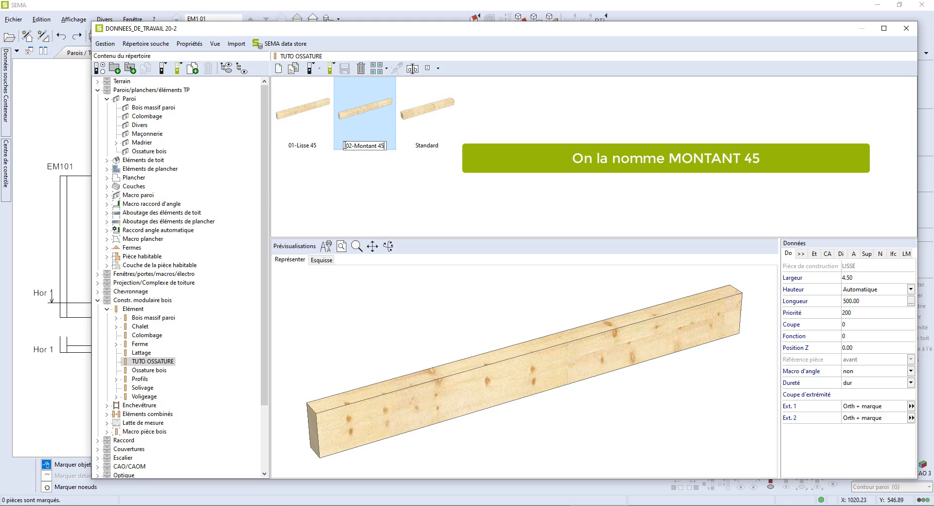
pyautogui.press('Return')
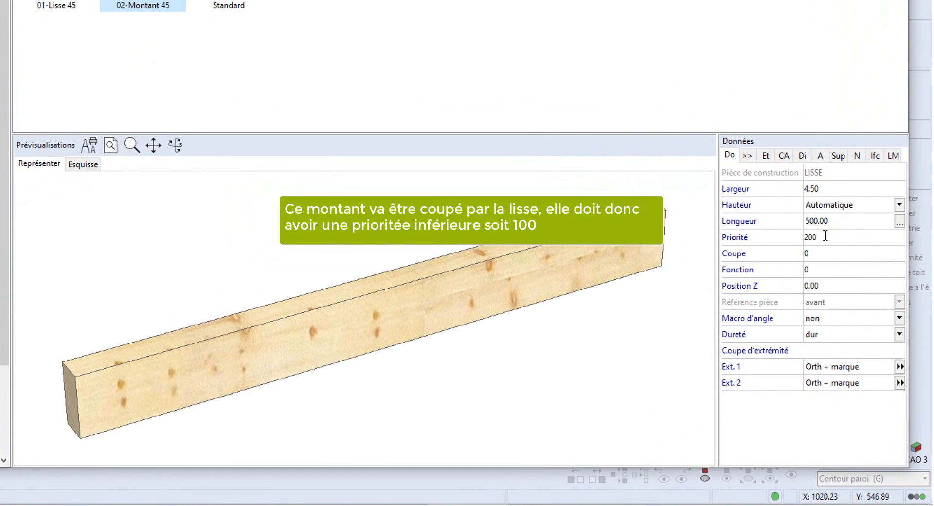
# - Set the 02-Montant 45 piece's priority to 100 and its hardness to mou
pyautogui.doubleClick(825, 235)
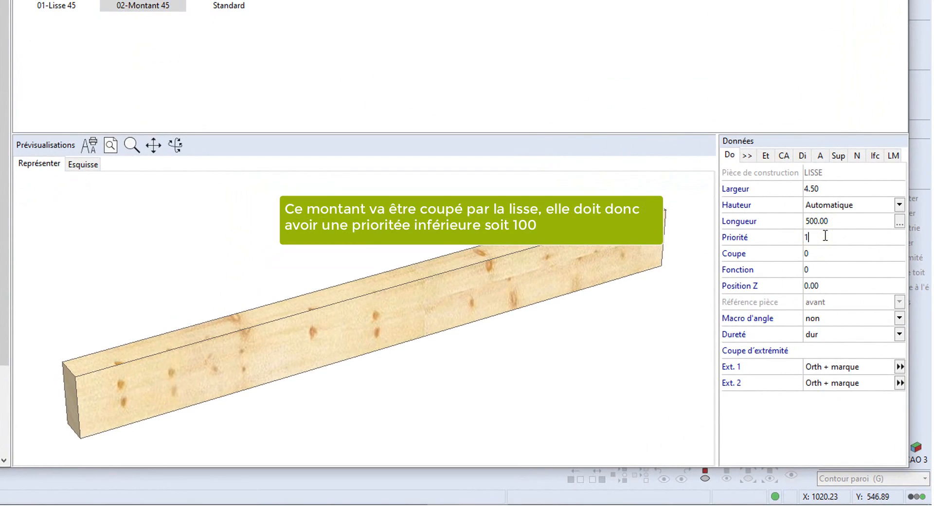
pyautogui.write('100')
pyautogui.press('Tab')
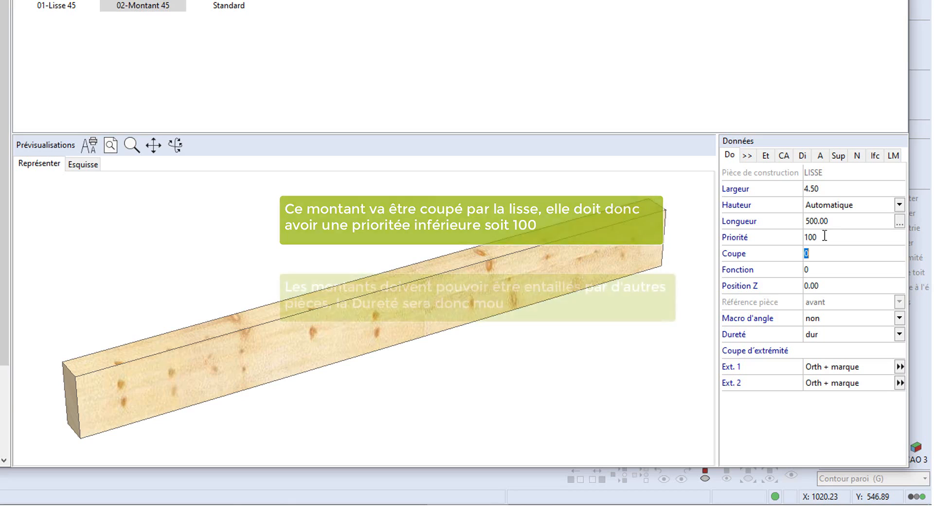
pyautogui.click(827, 334)
pyautogui.click(827, 347)
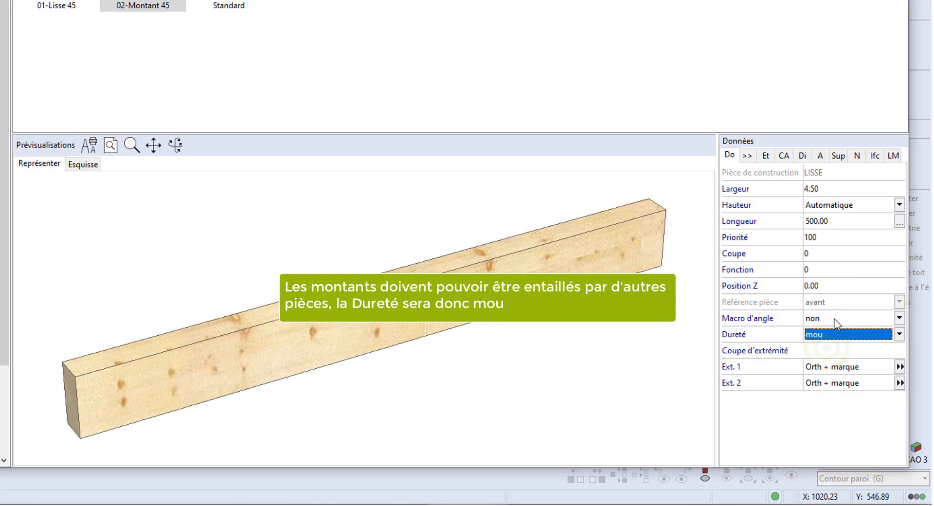
# - Change the piece's LM designation to MONTANT
pyautogui.click(893, 156)
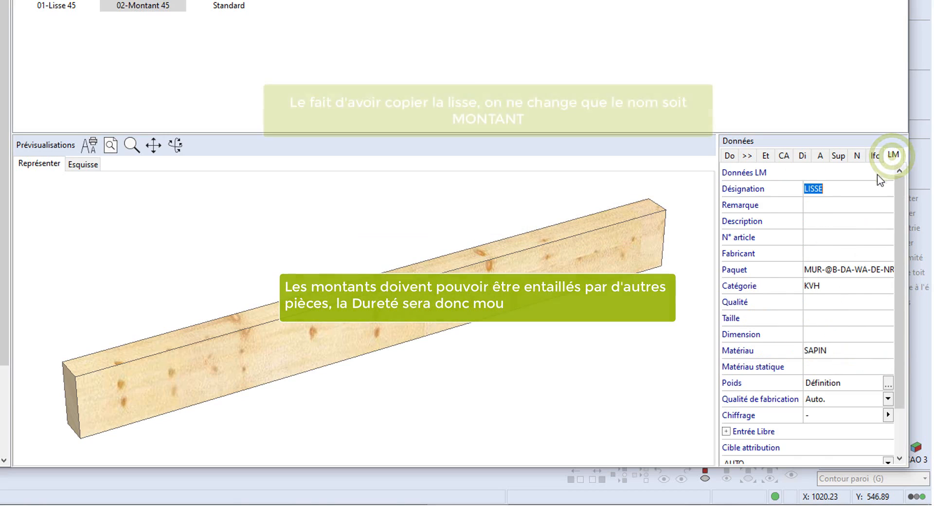
pyautogui.click(834, 193)
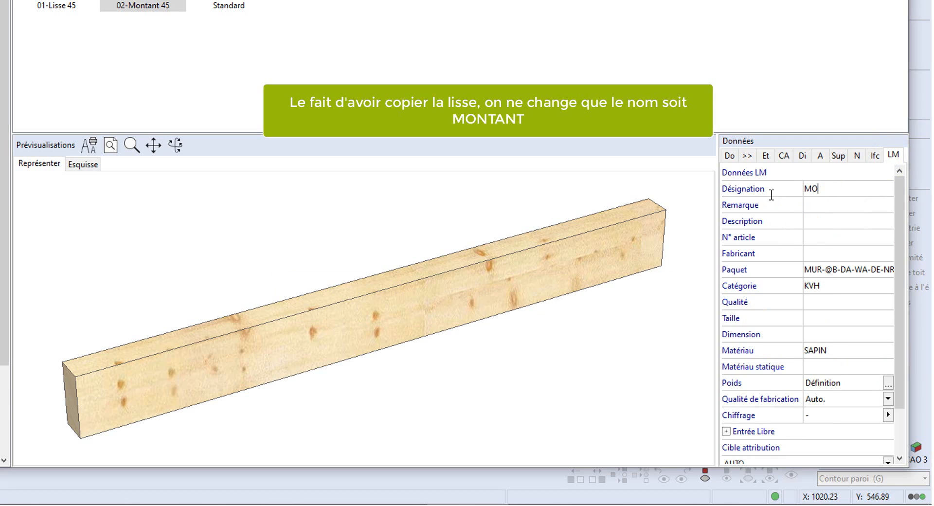
pyautogui.write('MONTANT')
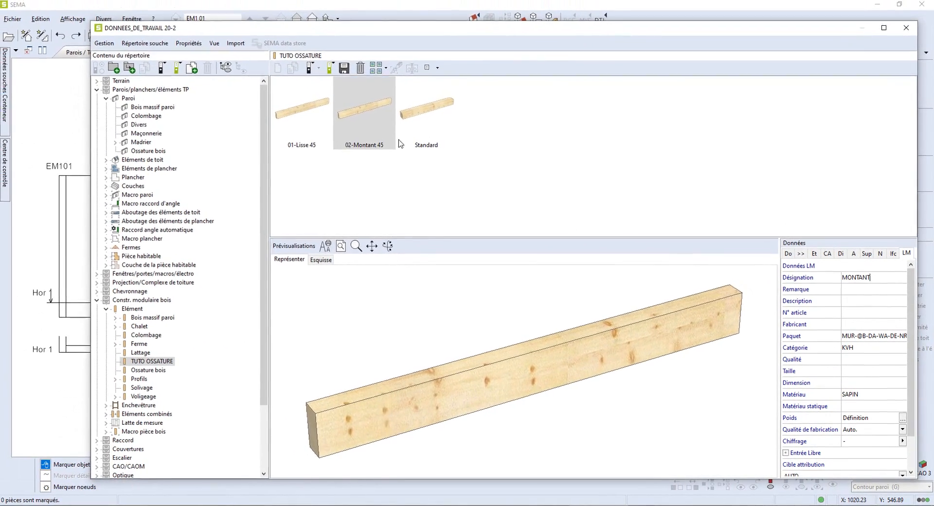
# - Save the 02-Montant 45 data set, overwriting the existing one
pyautogui.click(344, 70)
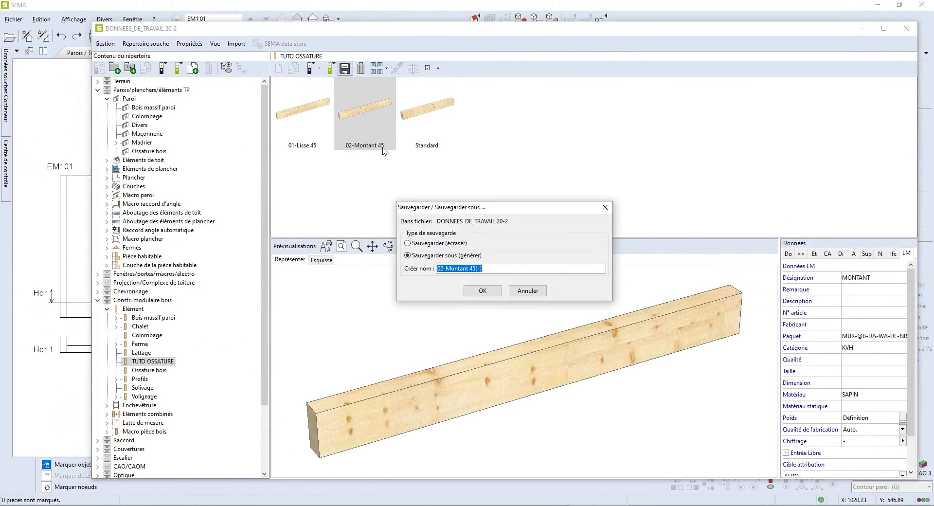
pyautogui.click(408, 244)
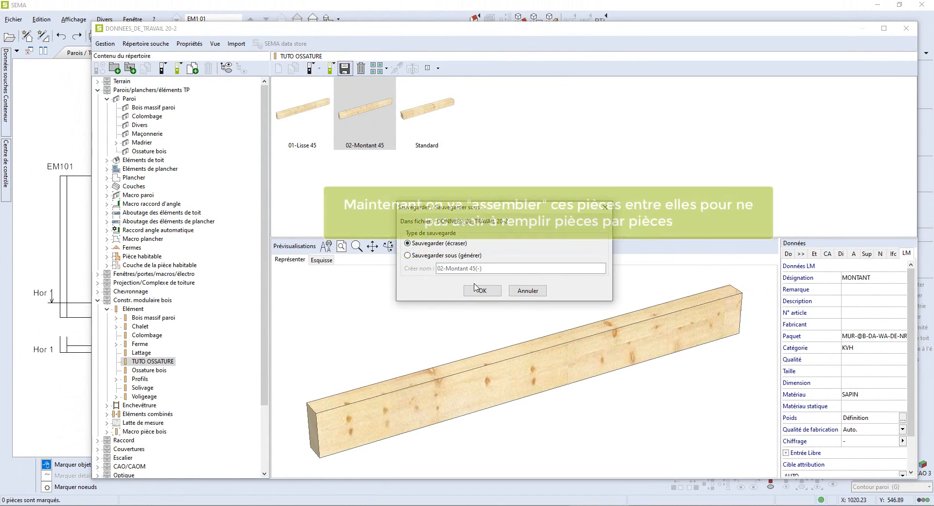
pyautogui.click(473, 291)
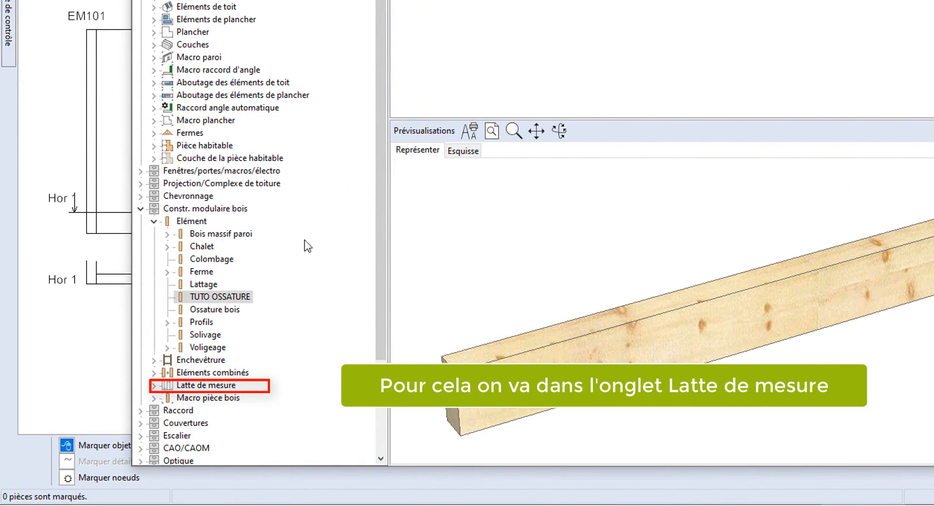
# - Create a new measuring-lath group named TUTO OSSATURE under Latte de mesure, next to Standard
pyautogui.click(154, 385)
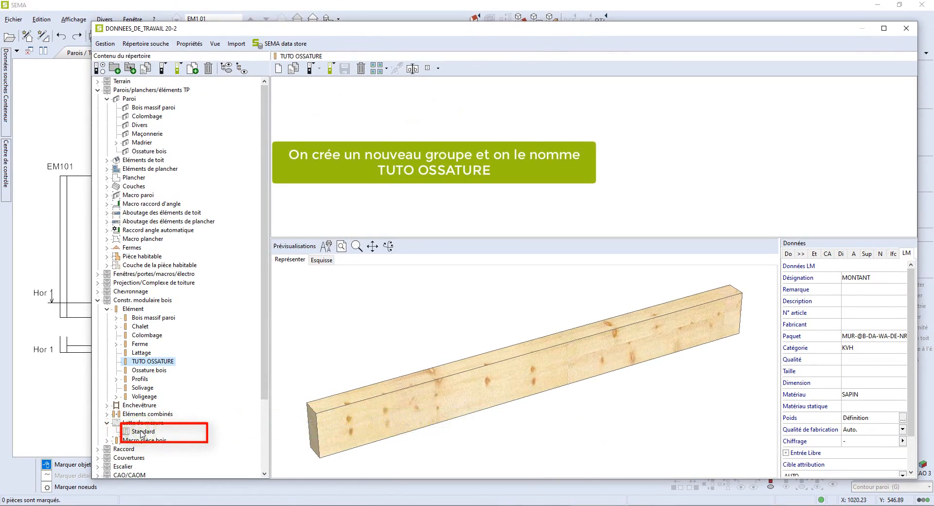
pyautogui.click(142, 432)
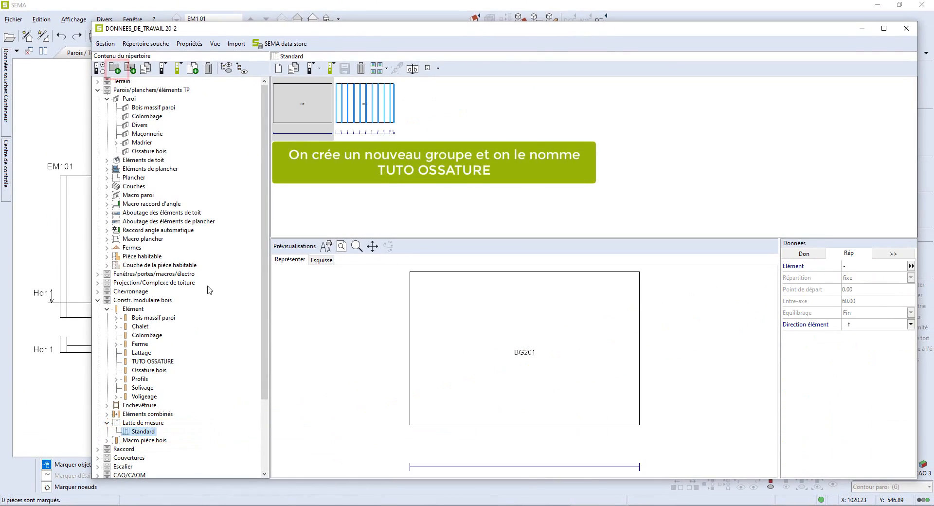
pyautogui.click(117, 73)
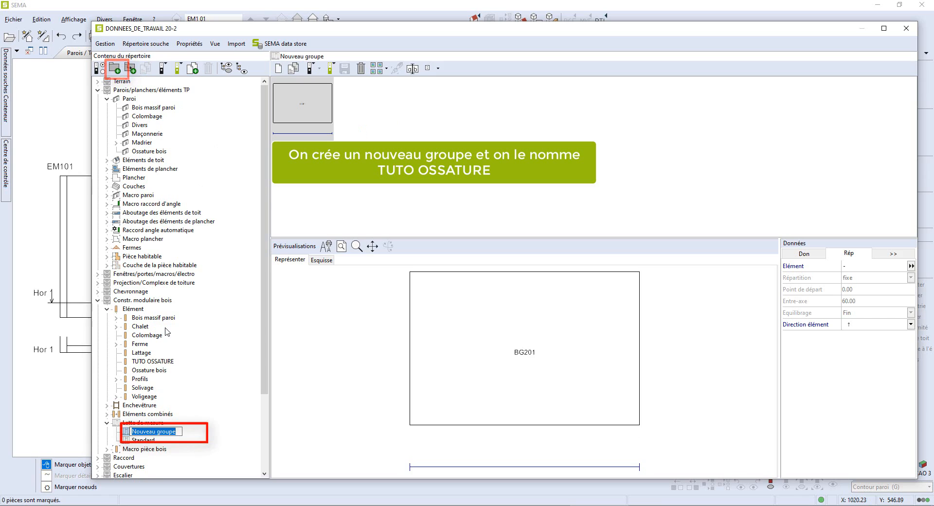
pyautogui.write('TUTO OSSATURE')
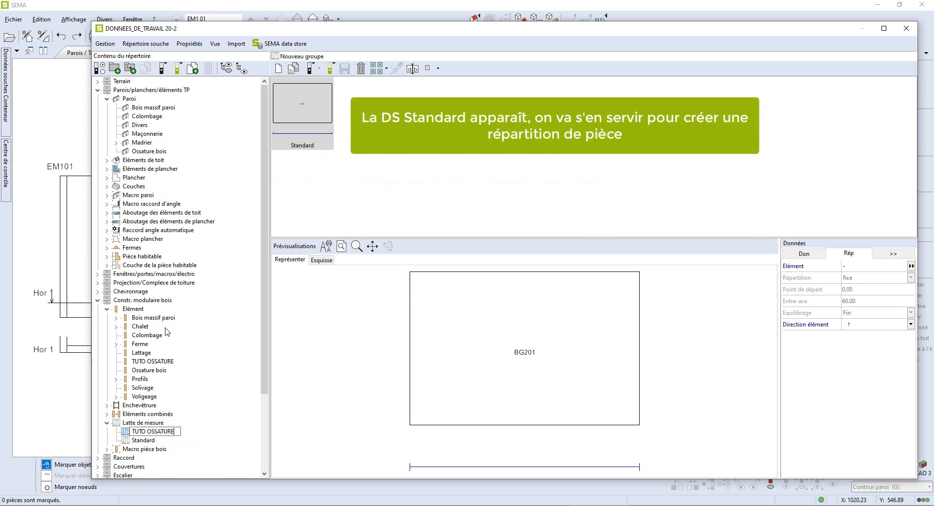
pyautogui.press('Return')
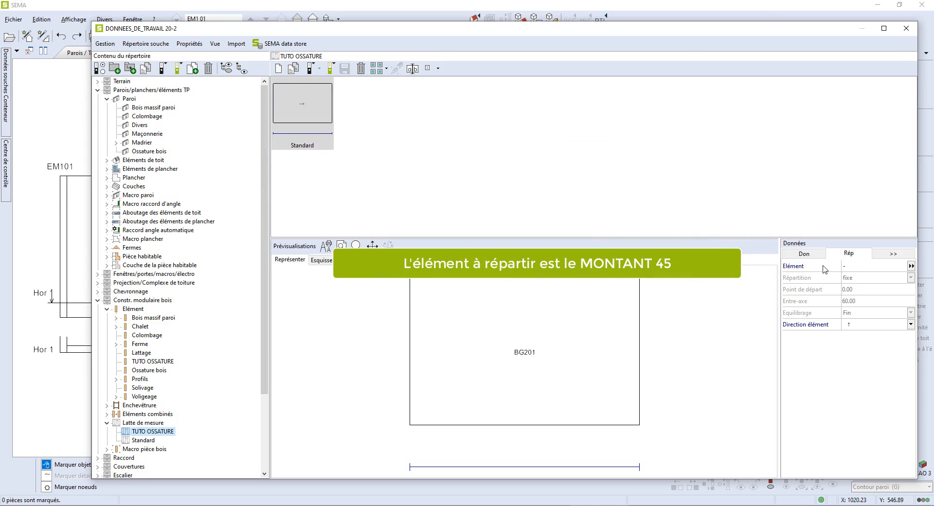
# - Set the lath's distributed element to 02-Montant 45 from the TUTO OSSATURE element data sets
pyautogui.click(851, 269)
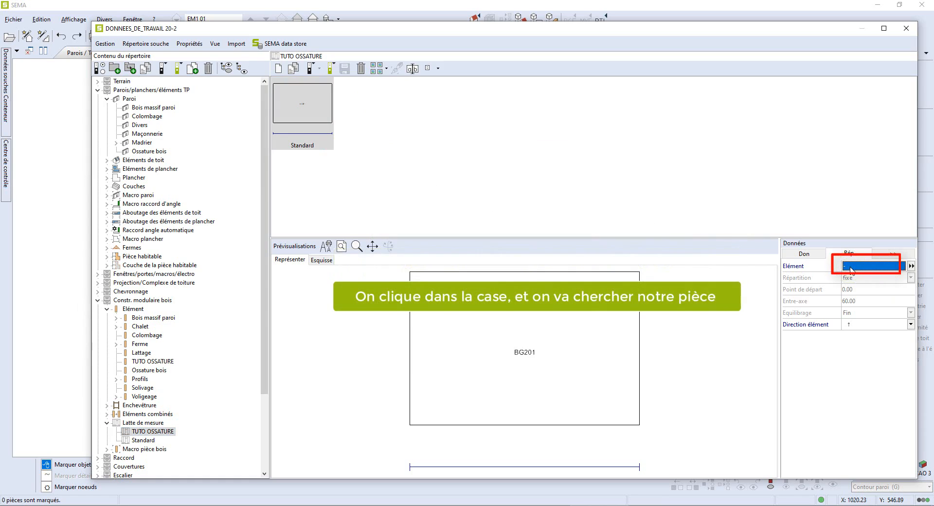
pyautogui.click(849, 268)
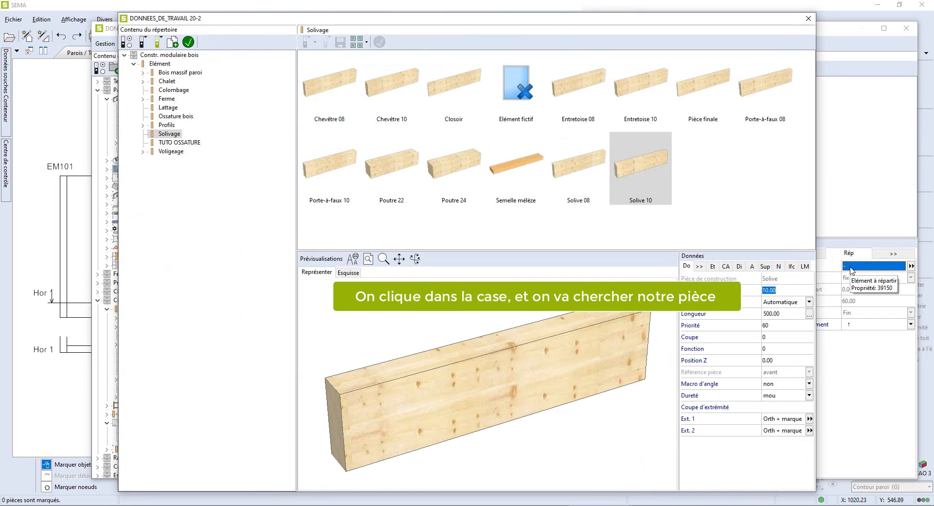
pyautogui.click(194, 143)
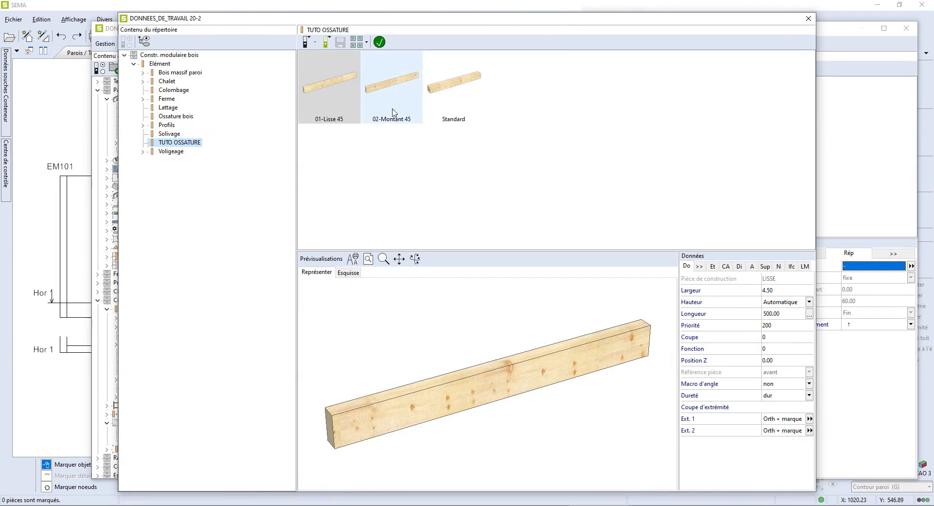
pyautogui.click(396, 99)
pyautogui.click(379, 42)
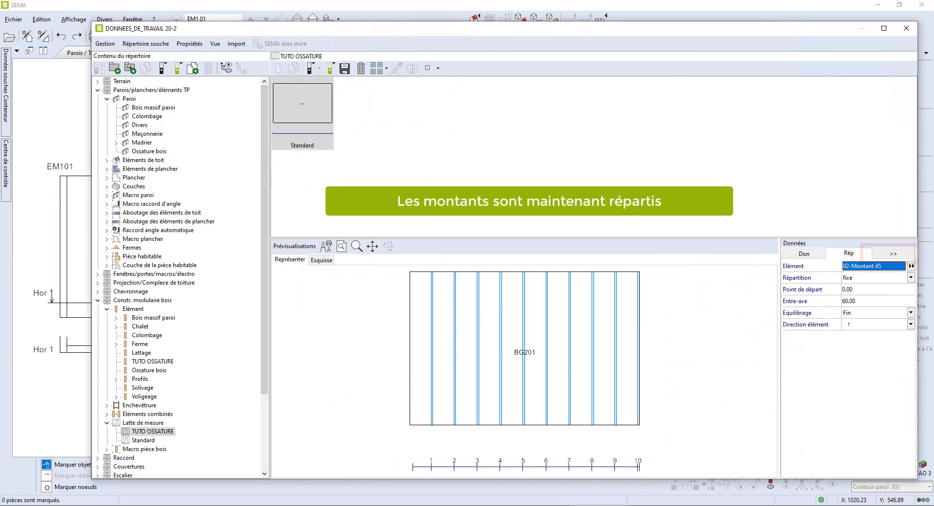
# - Set both the left and right edge elements of the lath to 02-Montant 45
pyautogui.click(885, 259)
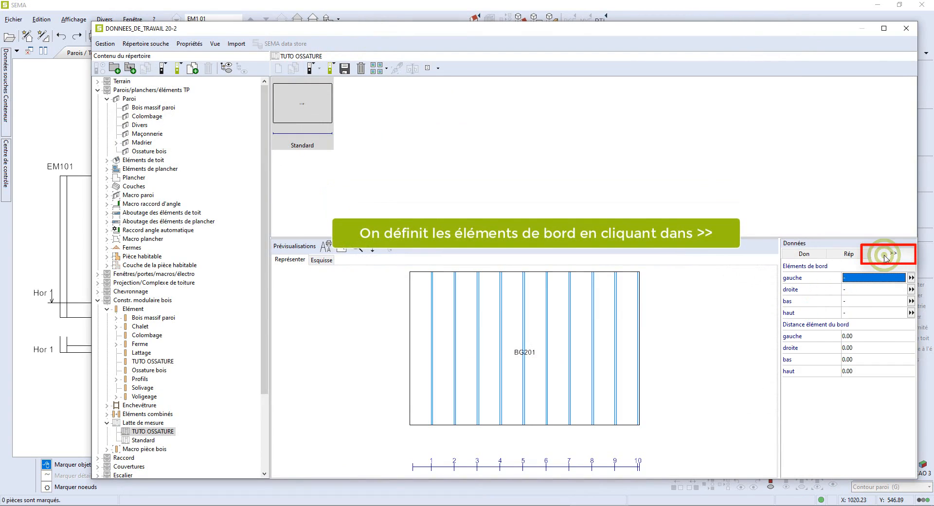
pyautogui.doubleClick(864, 282)
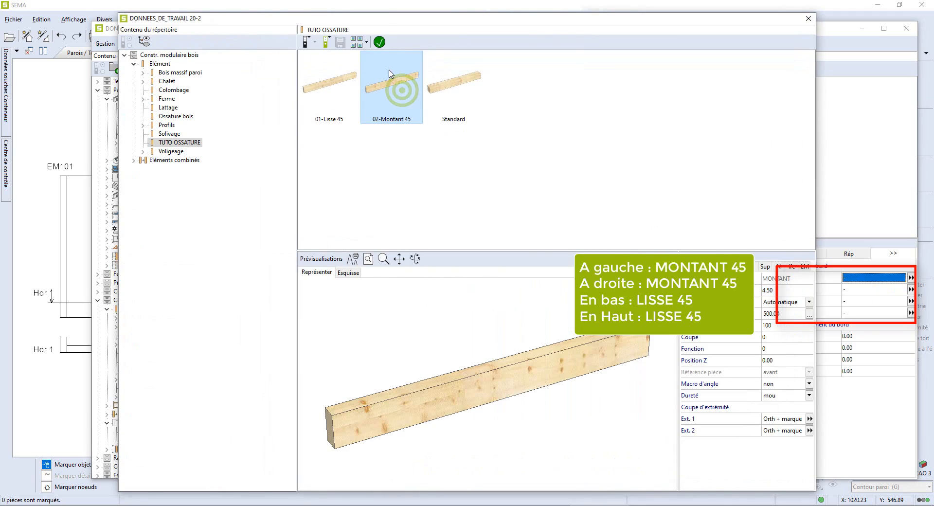
pyautogui.click(380, 42)
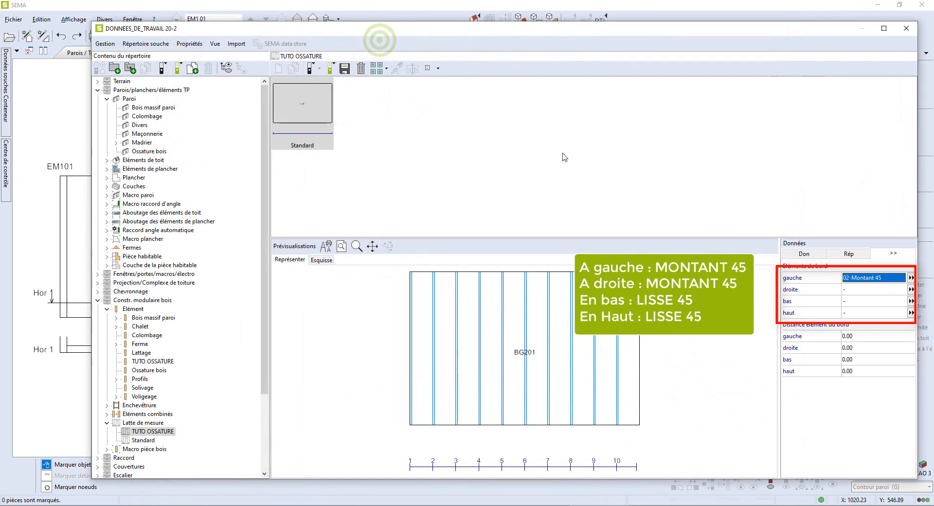
pyautogui.click(864, 292)
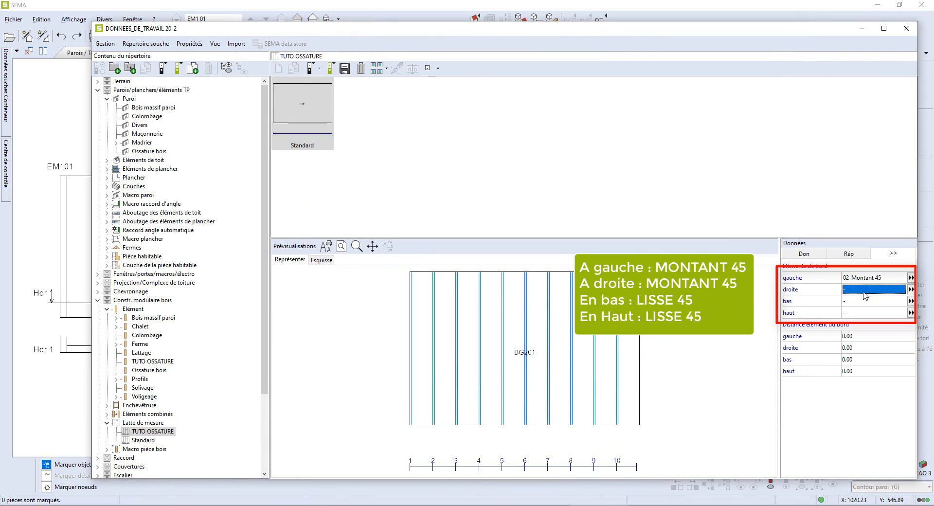
pyautogui.doubleClick(864, 292)
pyautogui.click(382, 106)
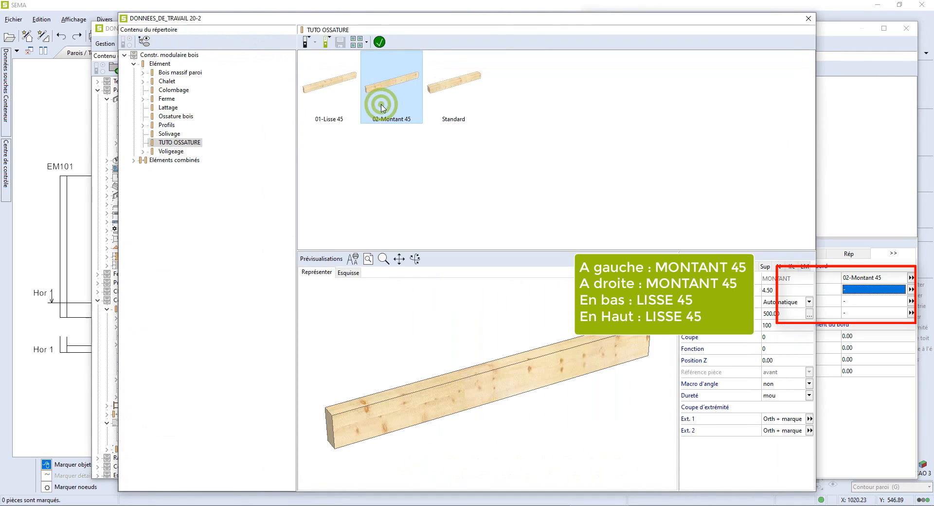
pyautogui.click(380, 42)
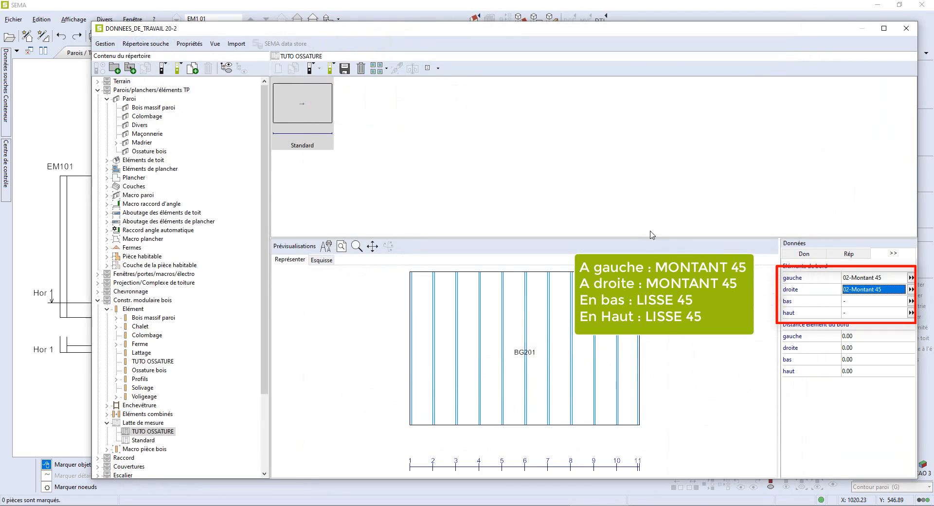
# - Set both the bottom and top edge elements of the lath to 01-Lisse 45
pyautogui.click(847, 305)
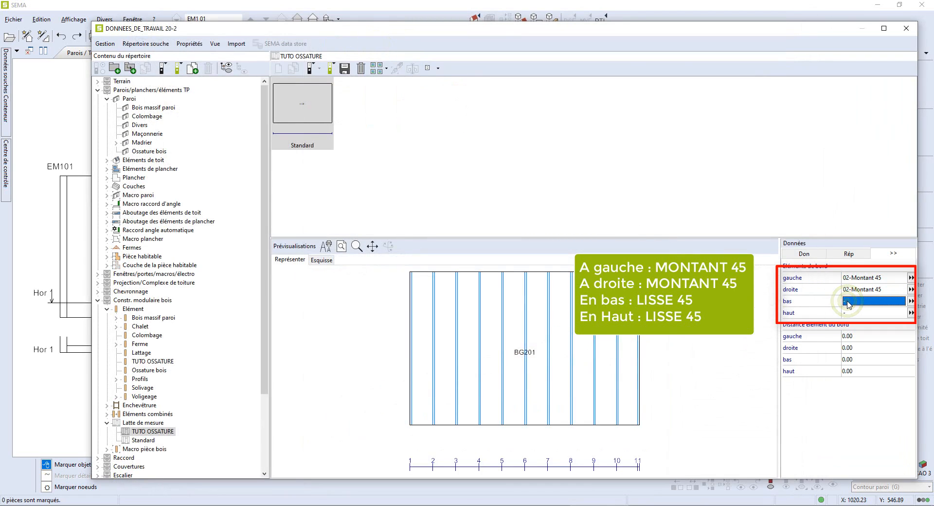
pyautogui.doubleClick(848, 305)
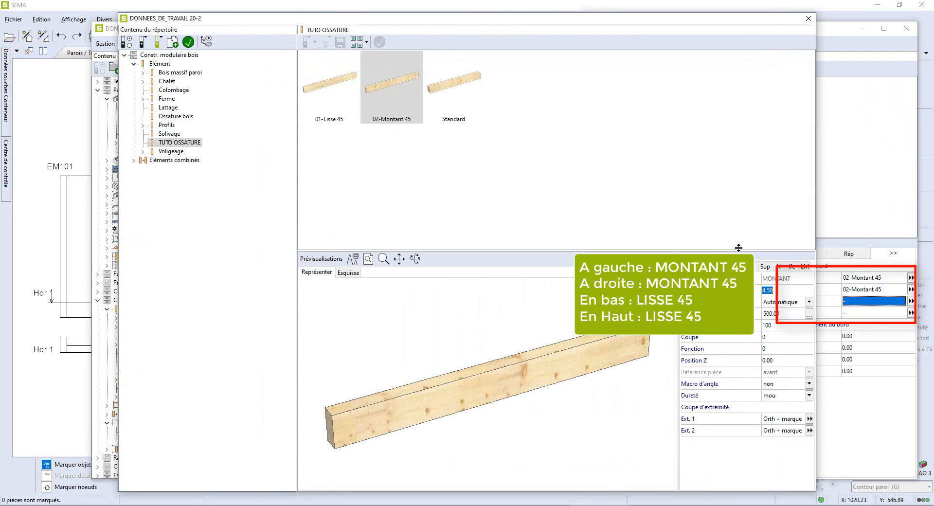
pyautogui.click(329, 103)
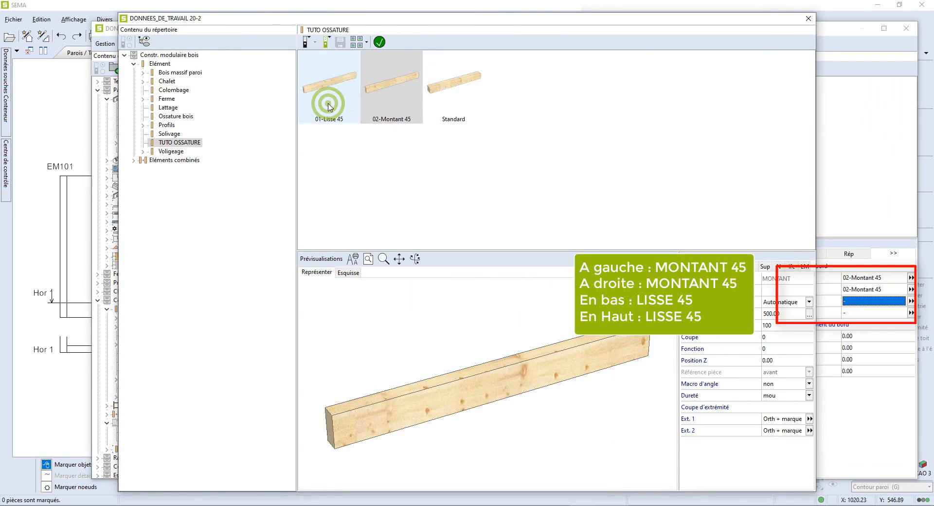
pyautogui.click(380, 41)
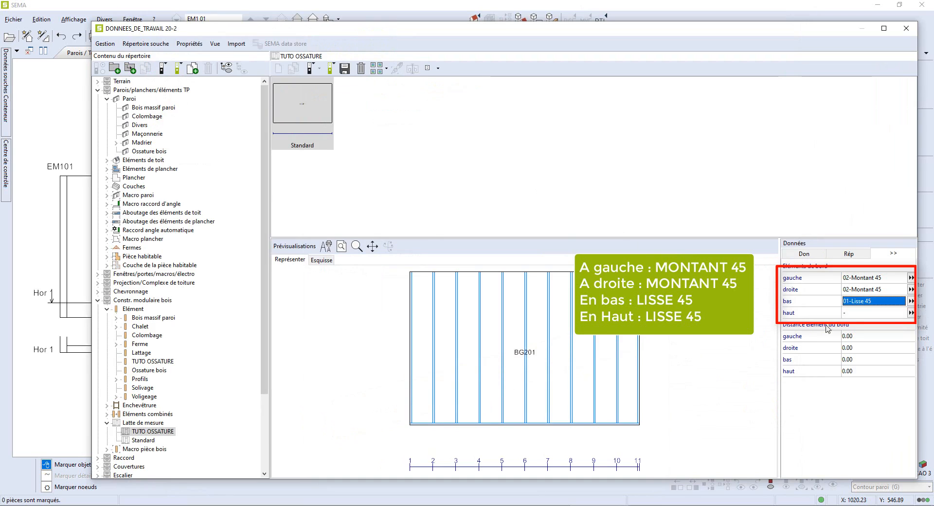
pyautogui.click(856, 313)
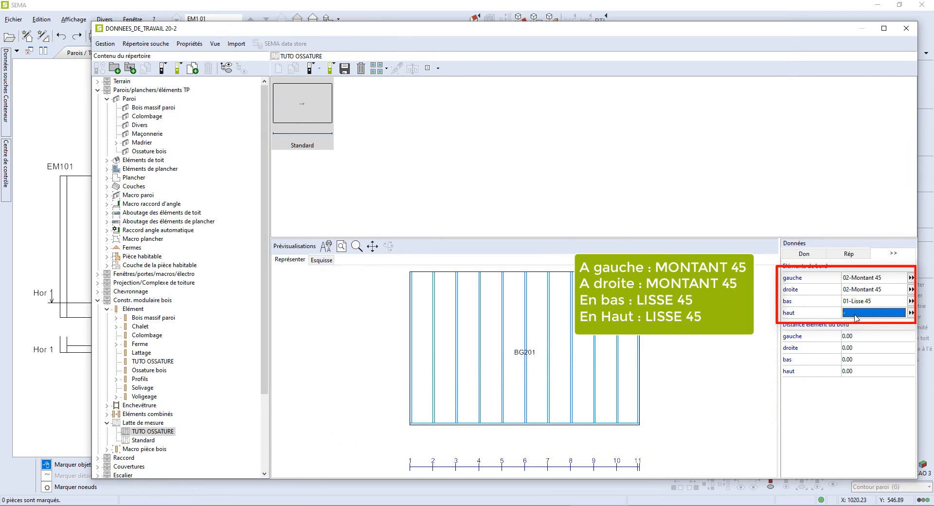
pyautogui.click(857, 314)
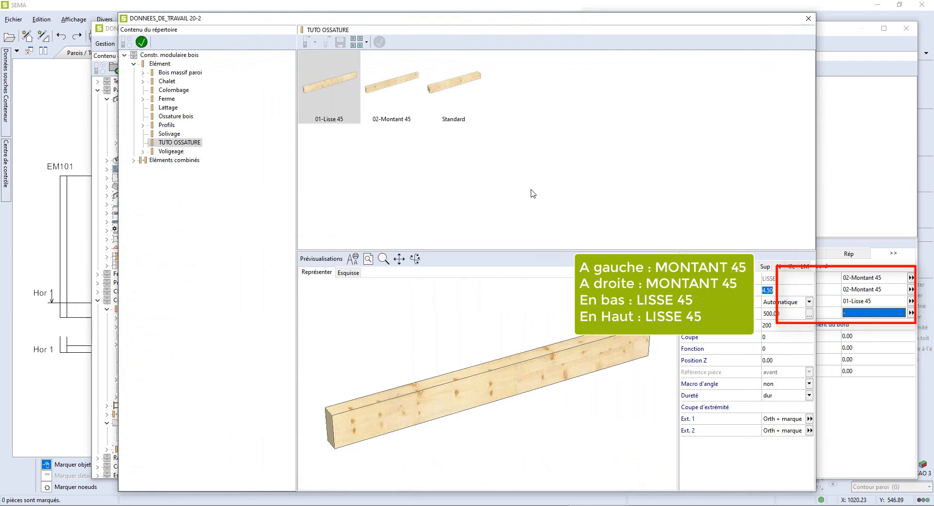
pyautogui.click(349, 99)
pyautogui.click(379, 42)
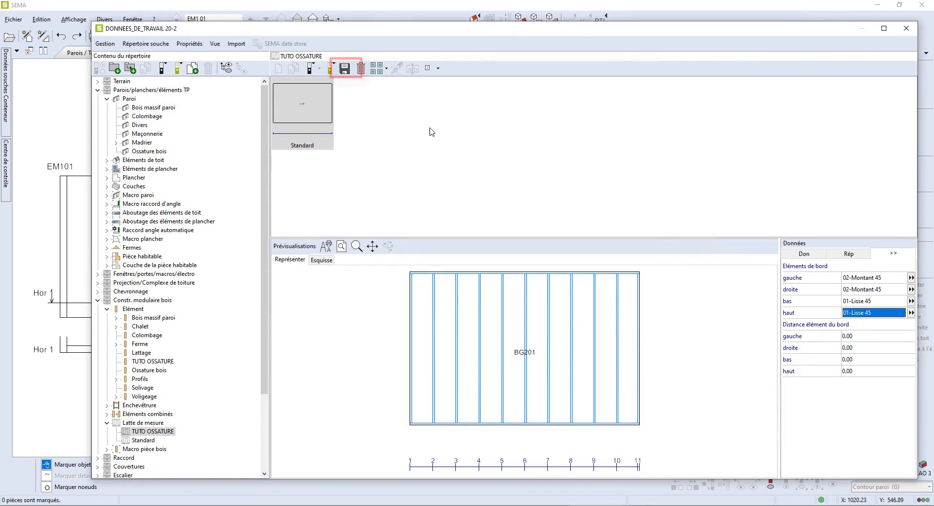
# - Save the measuring lath as a new data set named LATTE REGLAGE and close the data window
pyautogui.click(344, 68)
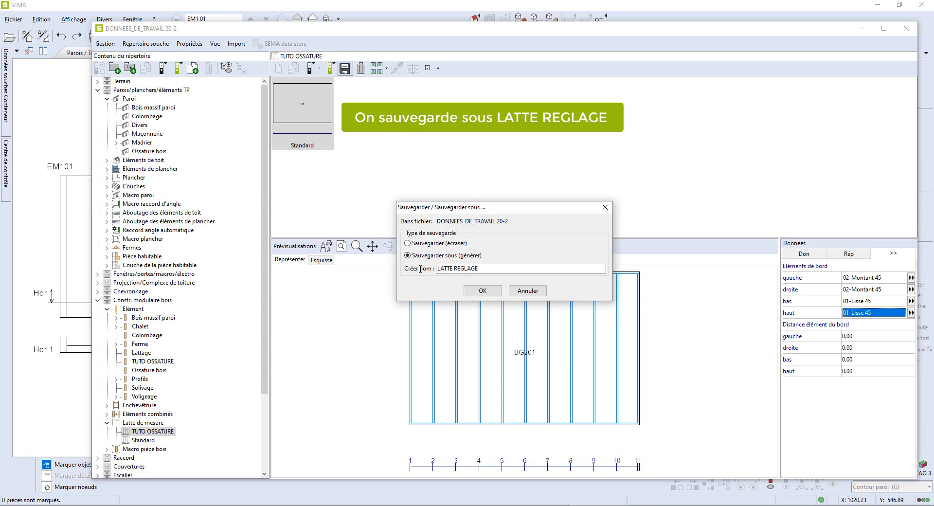
pyautogui.click(482, 291)
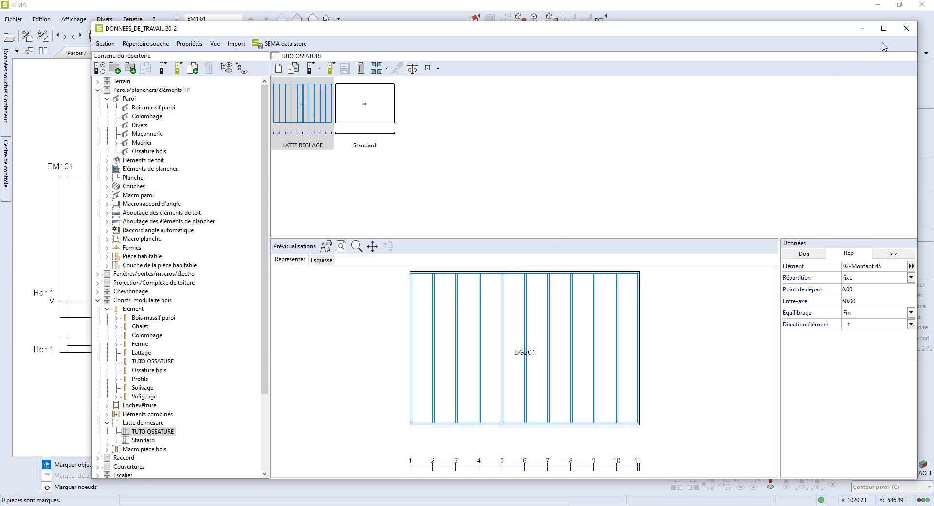
pyautogui.click(906, 30)
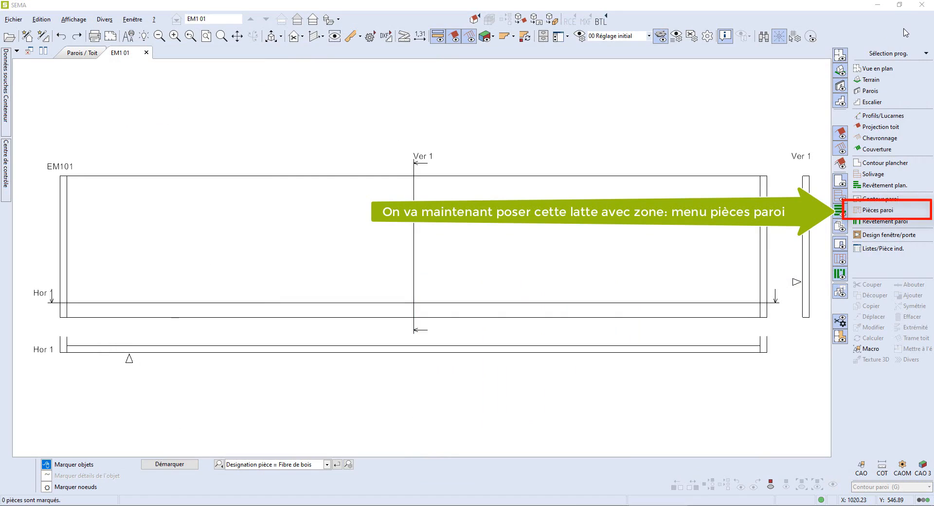
# - Start the wall-piece tool Latte de mesure avec zone and pick the LATTE REGLAGE lath from TUTO OSSATURE
pyautogui.click(877, 210)
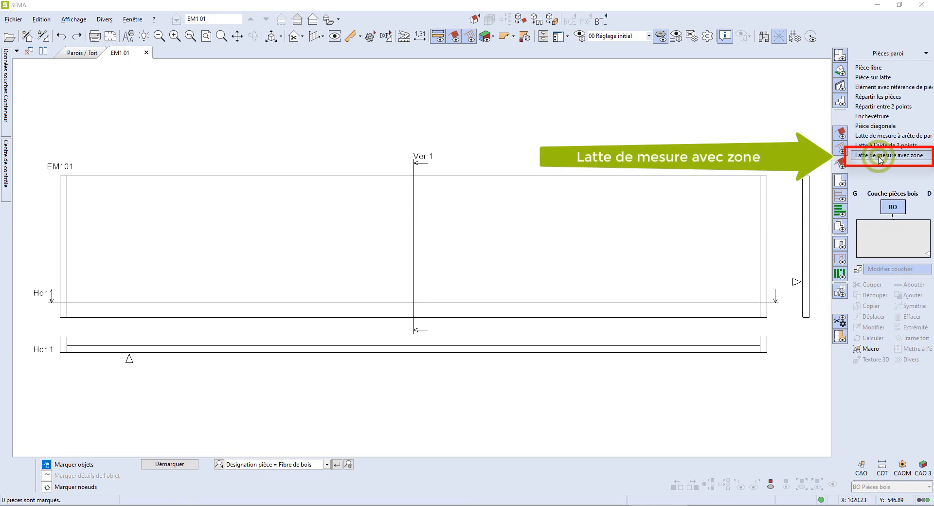
pyautogui.click(879, 155)
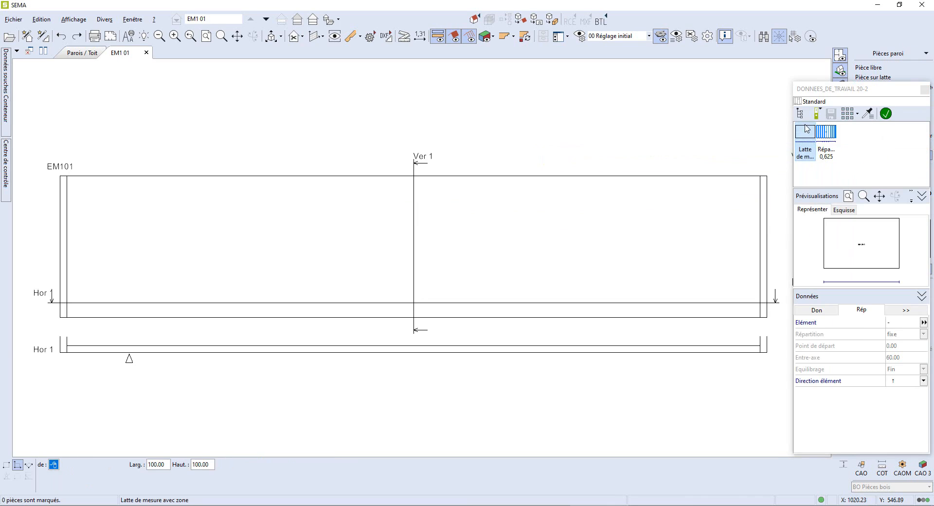
pyautogui.click(799, 114)
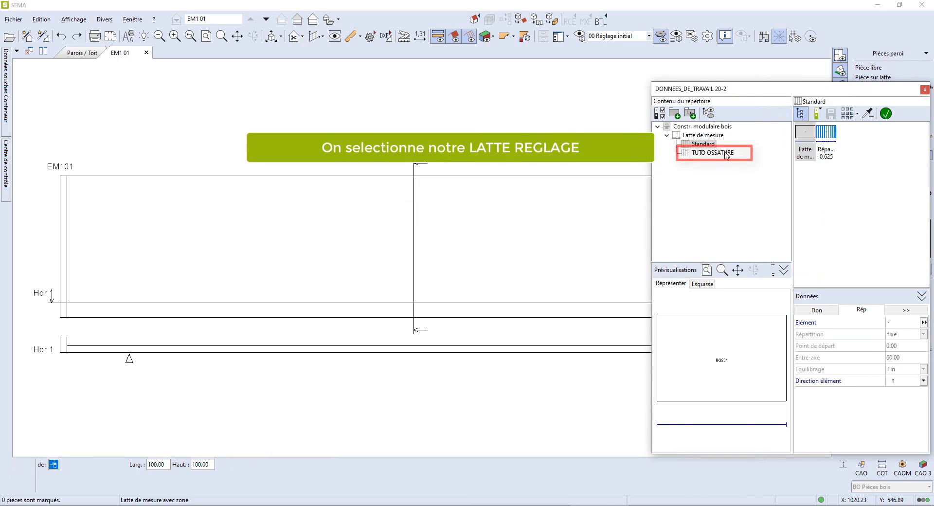
pyautogui.click(725, 153)
pyautogui.click(801, 137)
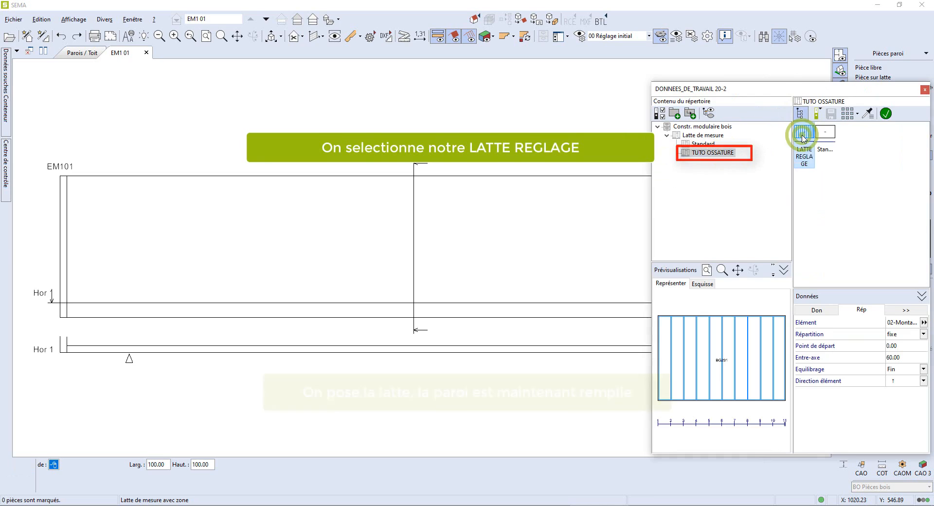
pyautogui.click(886, 114)
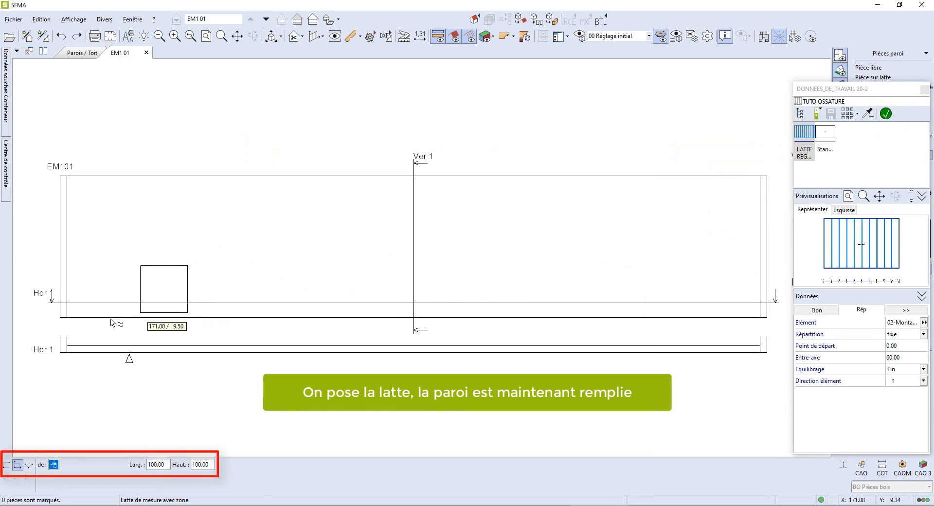
# - Place the measuring lath zone over wall EM101, about 1471 wide and 300 high, filling it with studs
pyautogui.click(68, 317)
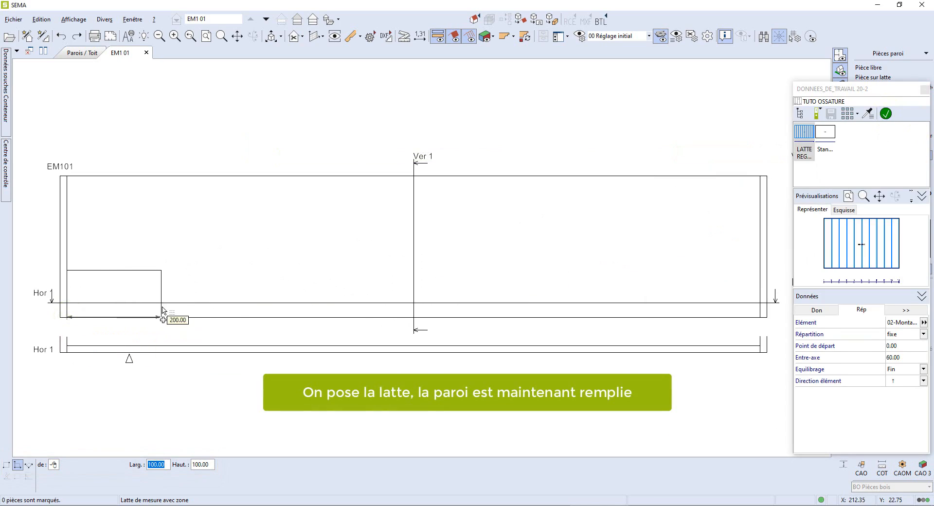
pyautogui.click(762, 318)
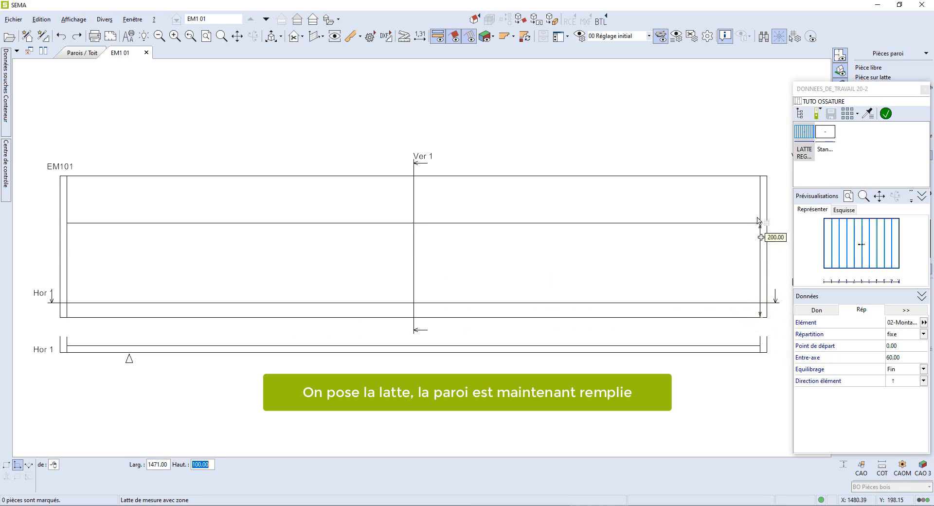
pyautogui.click(759, 179)
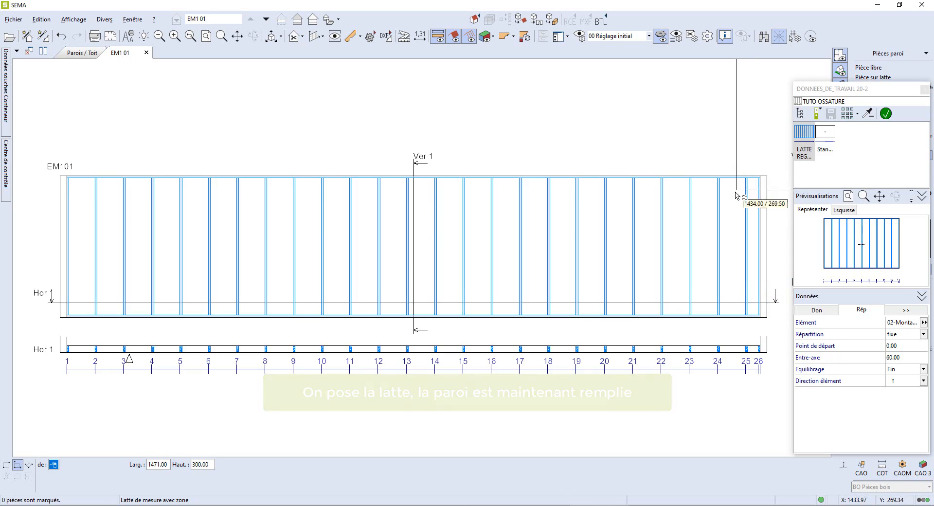
pyautogui.click(726, 206)
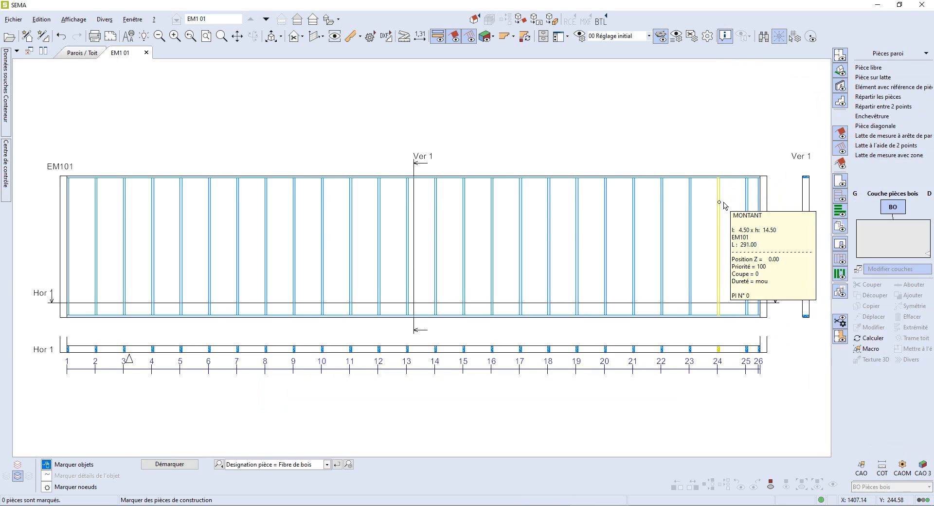
# - Leave the wall-piece tool and select the placed measuring lath
pyautogui.click(882, 54)
pyautogui.click(507, 371)
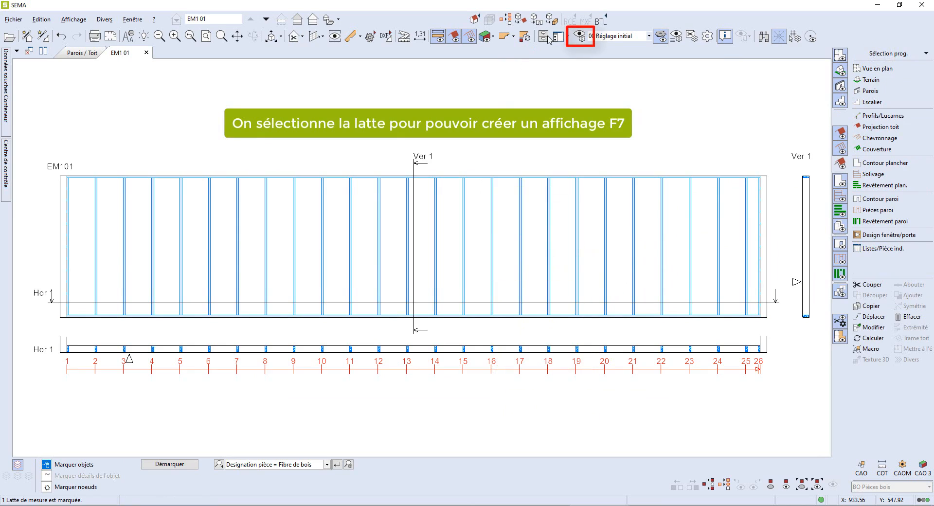
# - Turn on cumulative dimensioning for the measuring lath in the project display settings
pyautogui.click(579, 36)
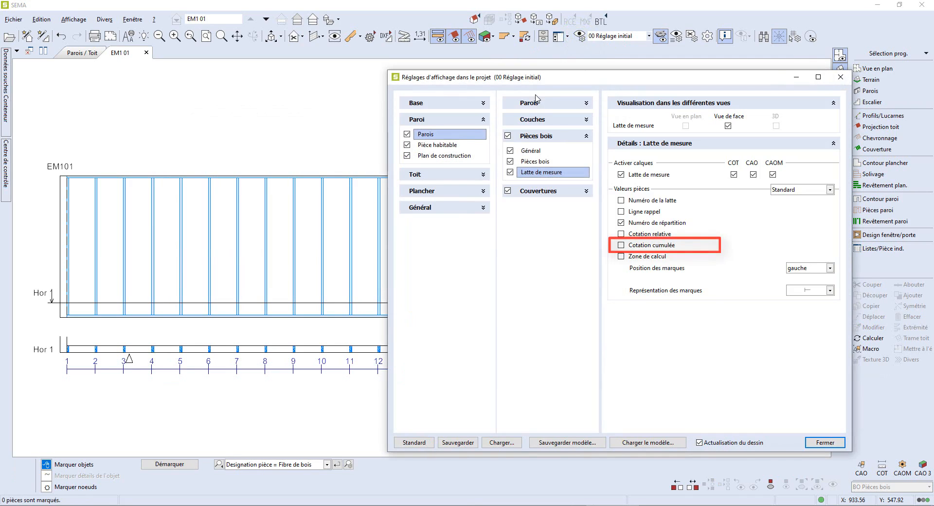
pyautogui.click(621, 245)
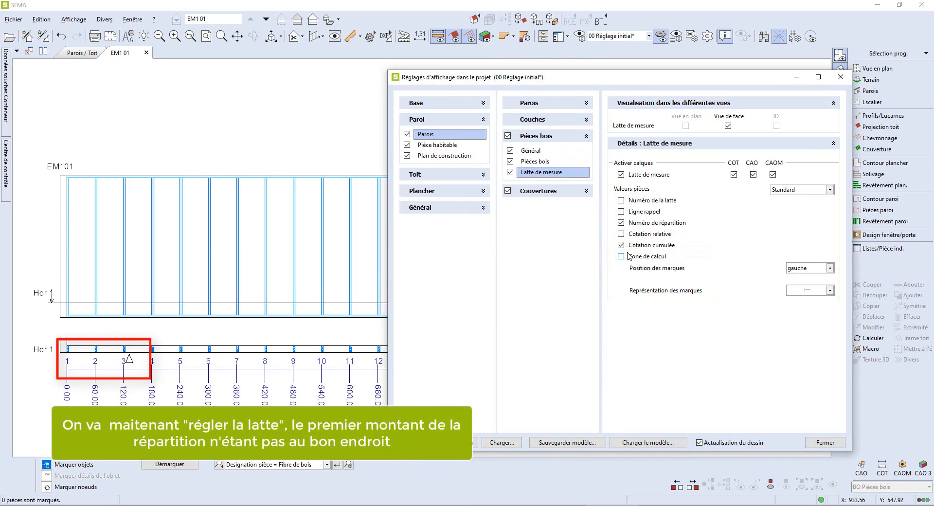
pyautogui.click(821, 443)
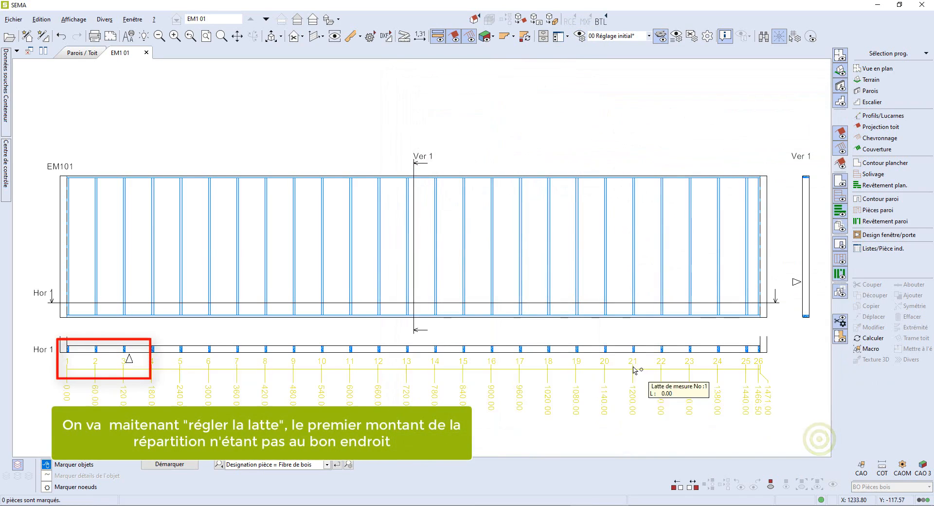
pyautogui.middleClick(351, 279)
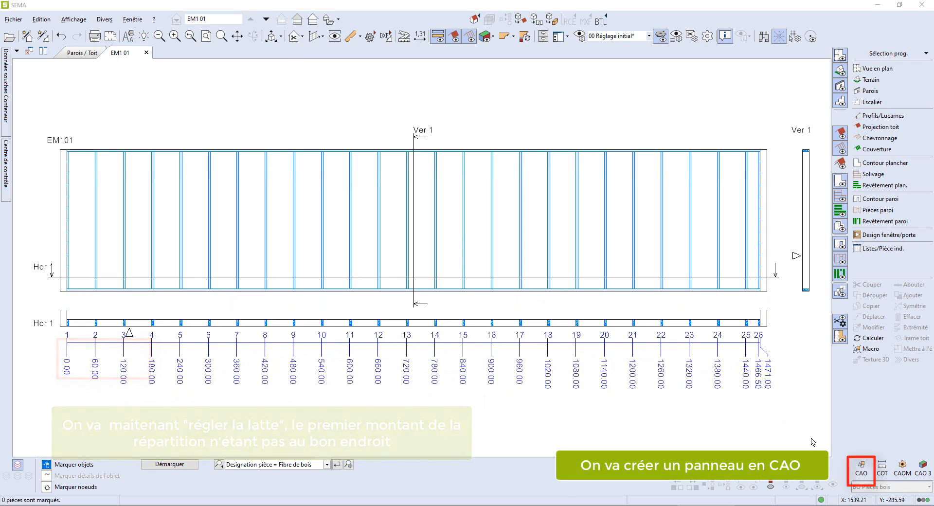
# - Draw a CAO box panel 119.60 wide and 350 high from wall EM101's lower left corner
pyautogui.click(855, 469)
pyautogui.click(856, 469)
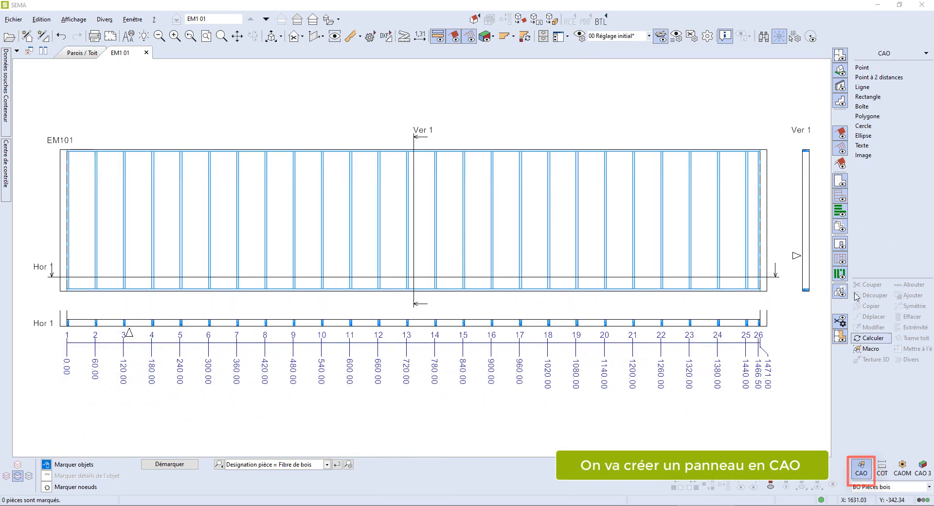
pyautogui.click(869, 111)
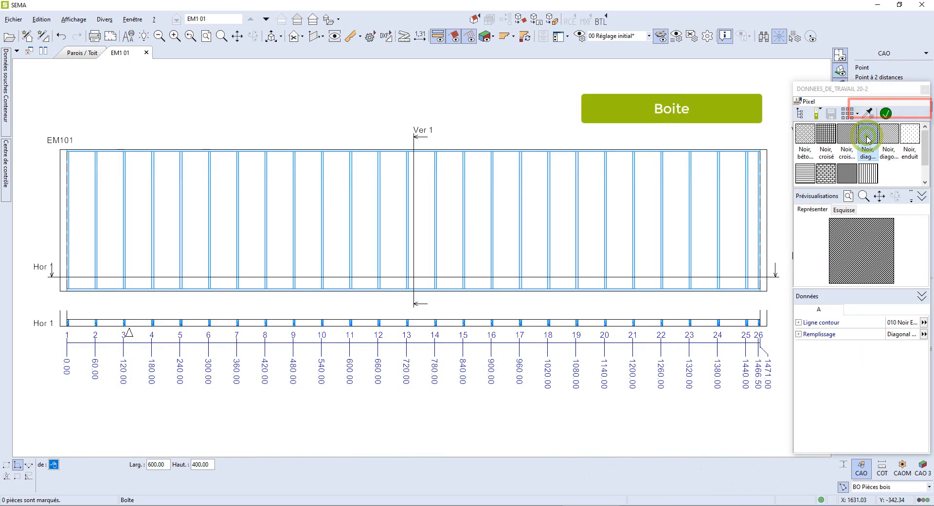
pyautogui.click(60, 292)
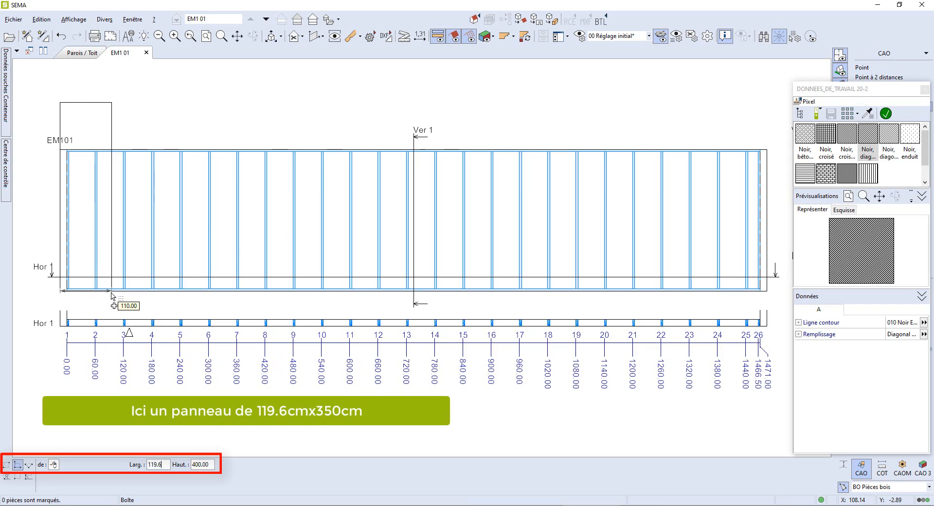
pyautogui.press('Tab')
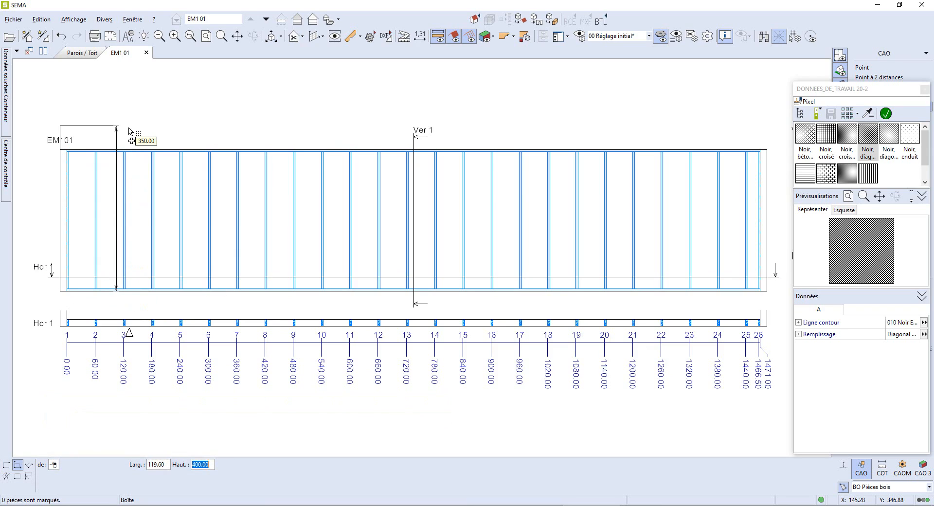
pyautogui.click(129, 130)
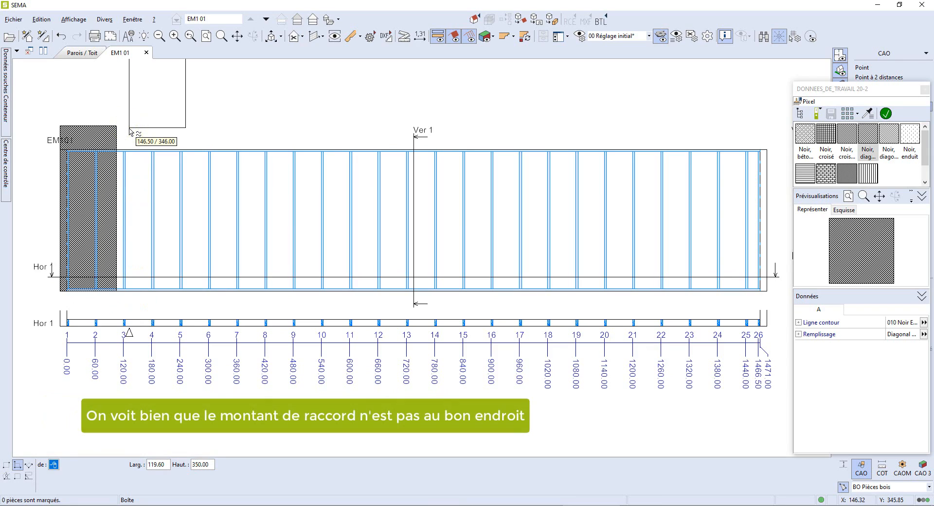
pyautogui.press('Escape')
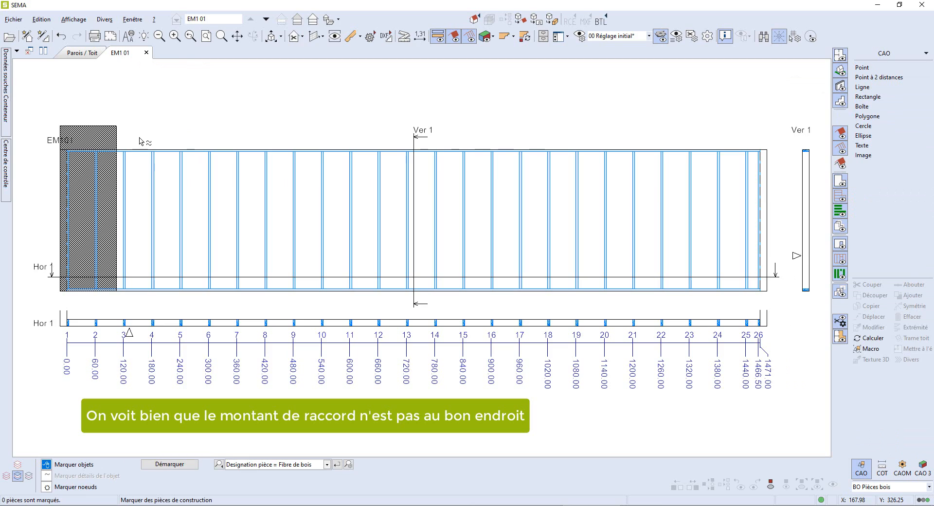
# - Measure the horizontal distance from the panel's axis to the first stud with the Contrôle tool and copy the DX value
pyautogui.moveTo(210, 218)
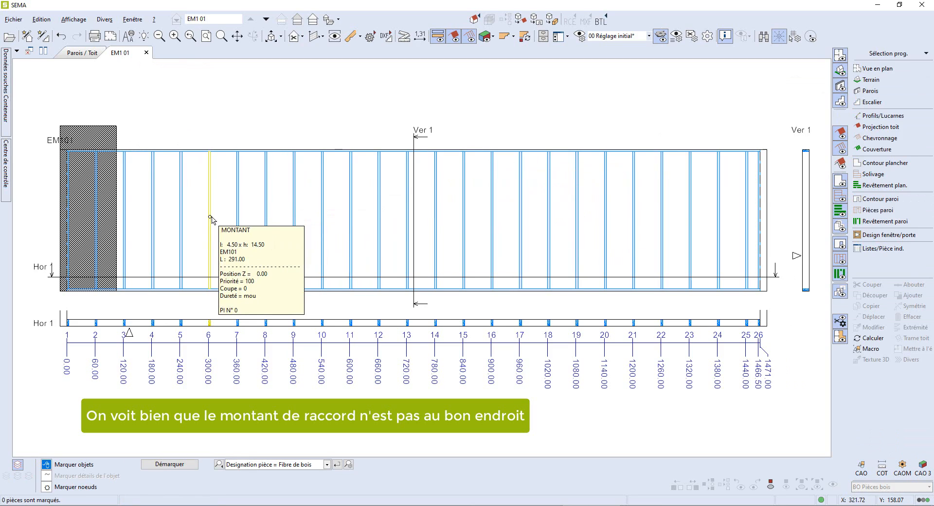
pyautogui.moveTo(214, 217); pyautogui.dragTo(528, 261, button='middle')
pyautogui.scroll(3, 360, 260)
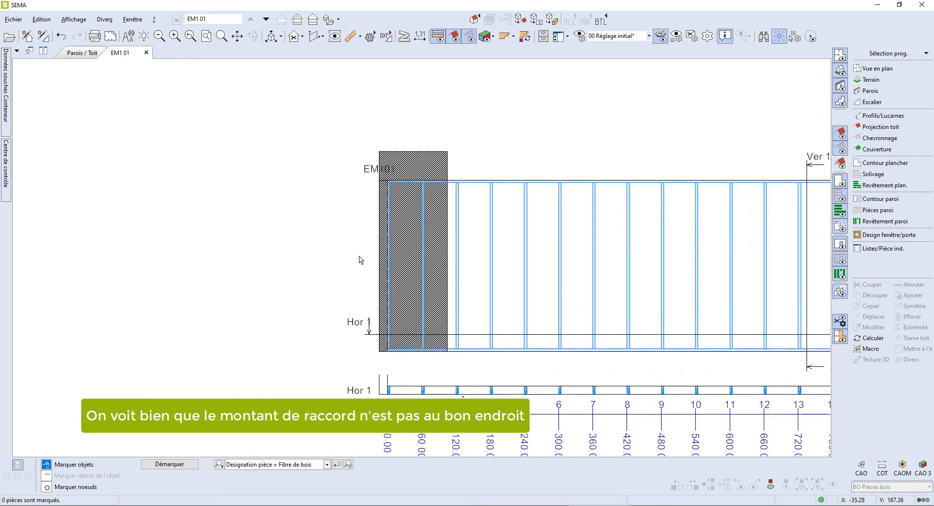
pyautogui.scroll(2, 495, 190)
pyautogui.moveTo(494, 189); pyautogui.dragTo(401, 326, button='middle')
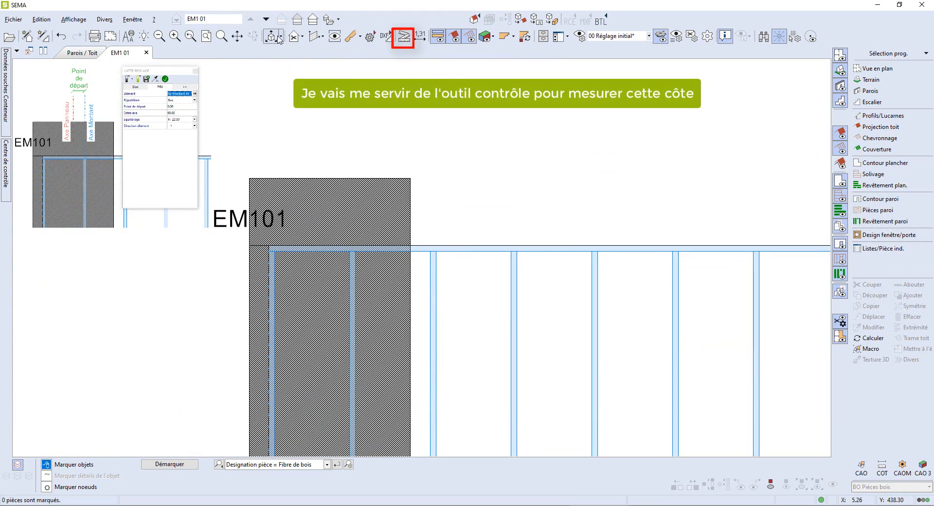
pyautogui.click(403, 37)
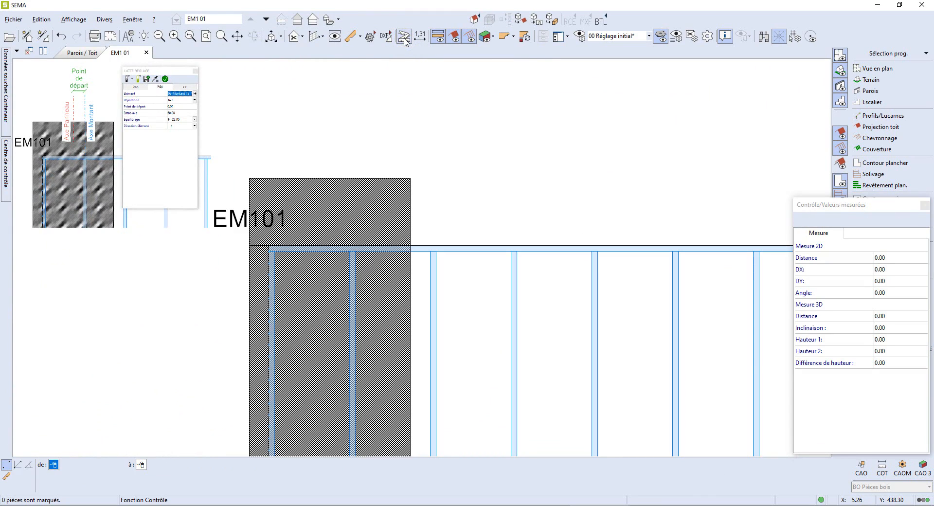
pyautogui.click(339, 185)
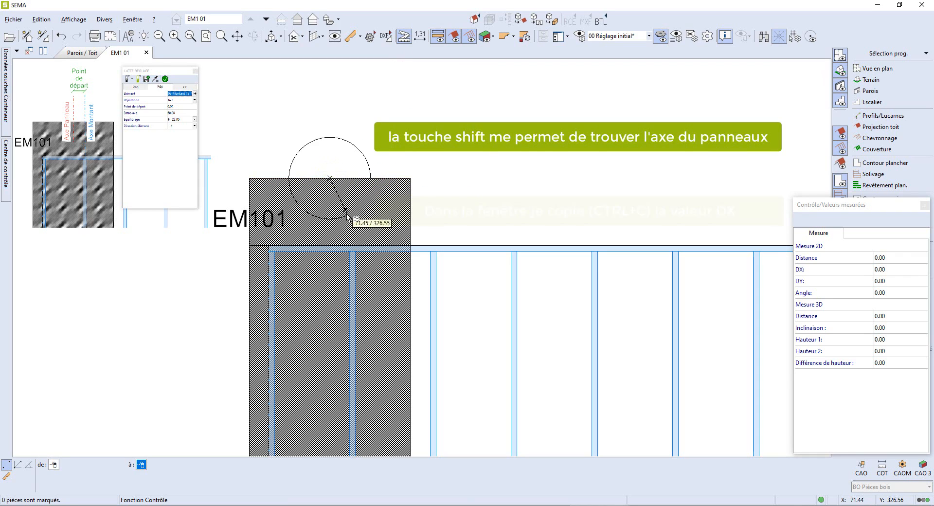
pyautogui.scroll(2, 351, 254)
pyautogui.keyDown('shift'); pyautogui.click(355, 255); pyautogui.keyUp('shift')
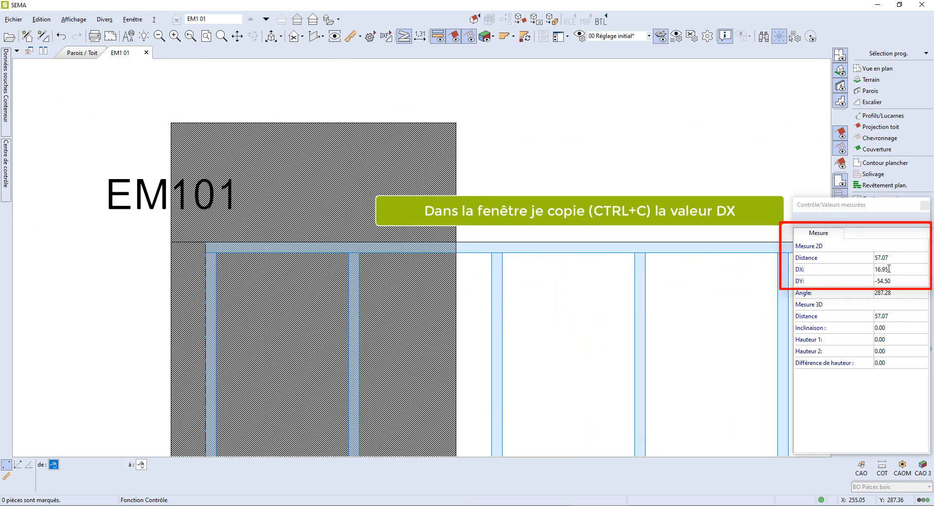
pyautogui.doubleClick(898, 269)
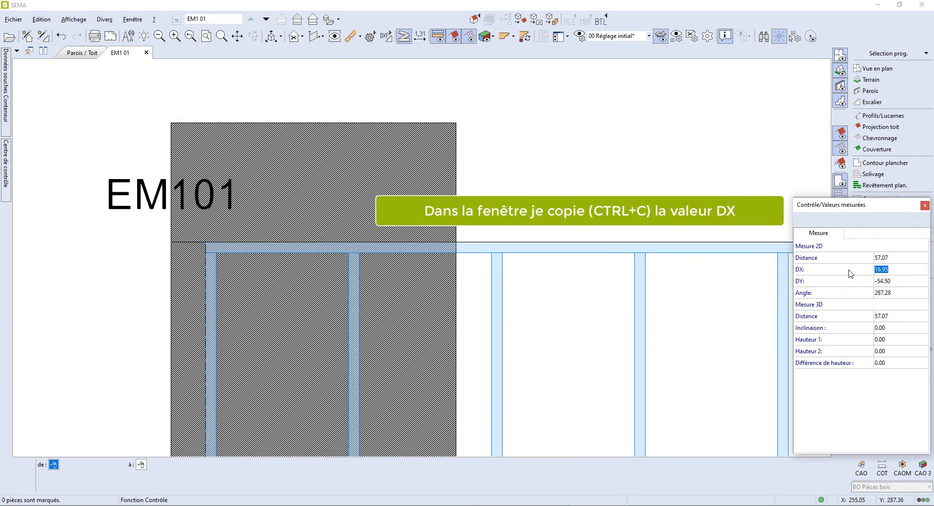
pyautogui.click(925, 206)
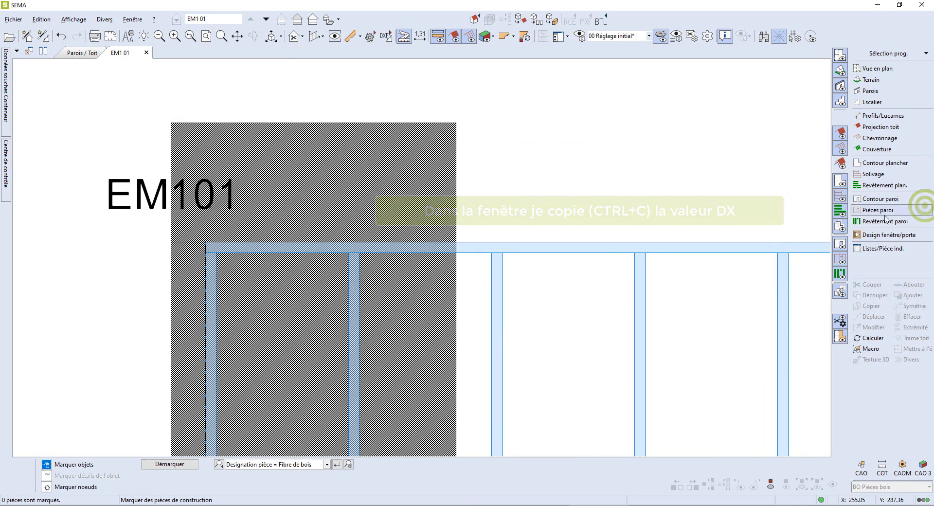
# - Set the LATTE REGLAGE measuring lath's starting point to 16.95 and apply the change
pyautogui.scroll(-2, 498, 225)
pyautogui.scroll(-1, 499, 228)
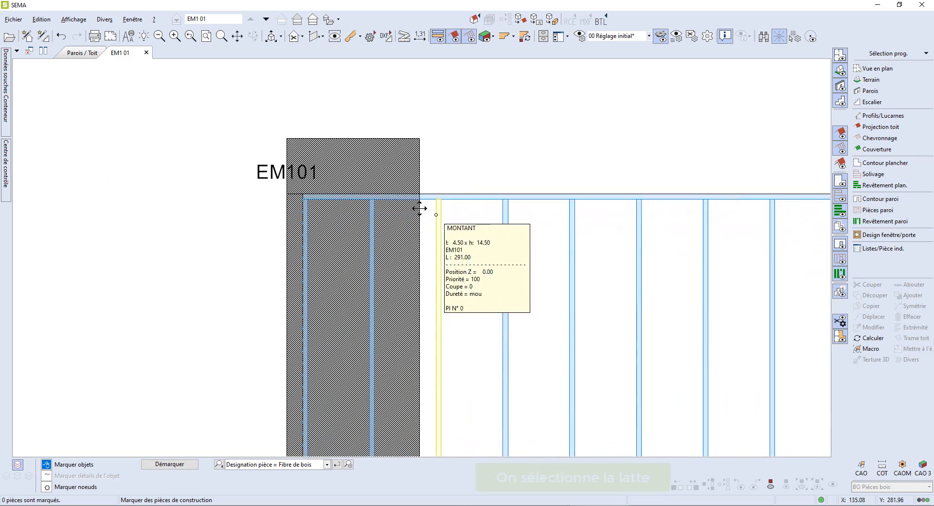
pyautogui.scroll(-1, 341, 176)
pyautogui.scroll(-3, 340, 175)
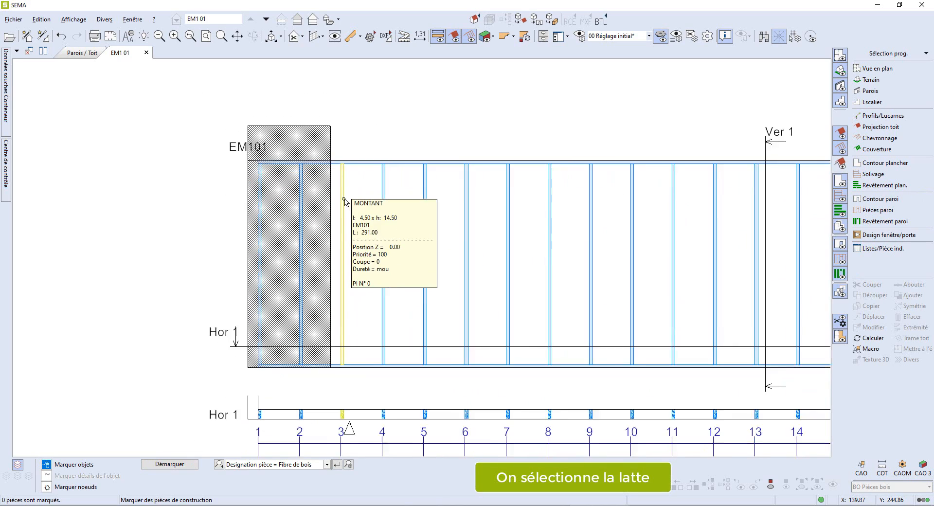
pyautogui.click(398, 421)
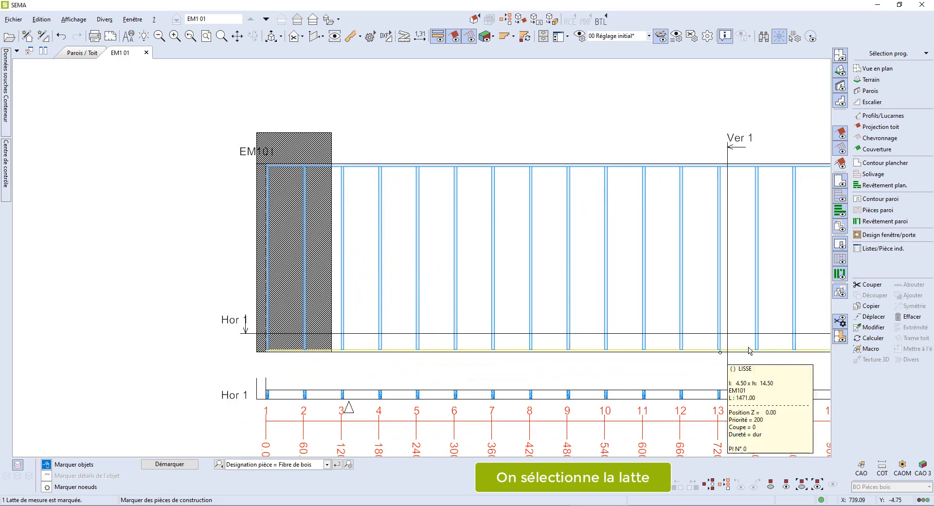
pyautogui.click(869, 328)
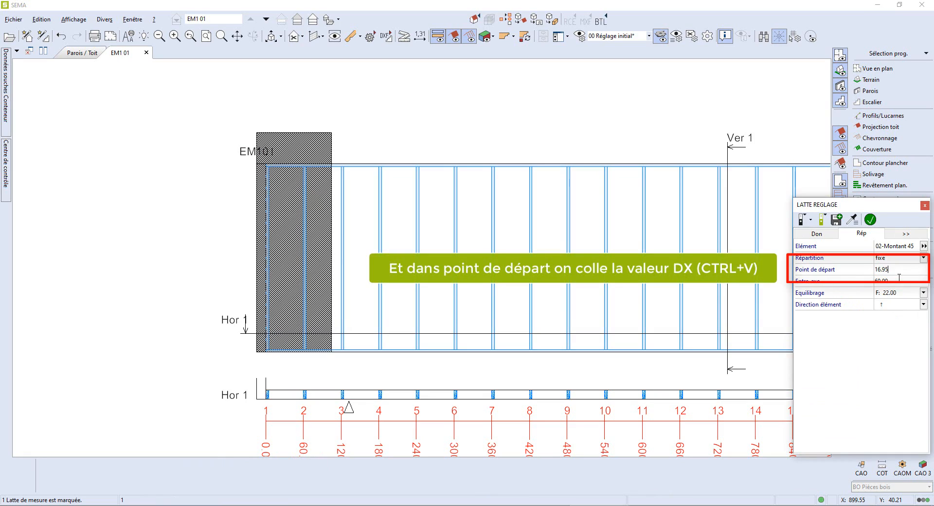
pyautogui.click(871, 220)
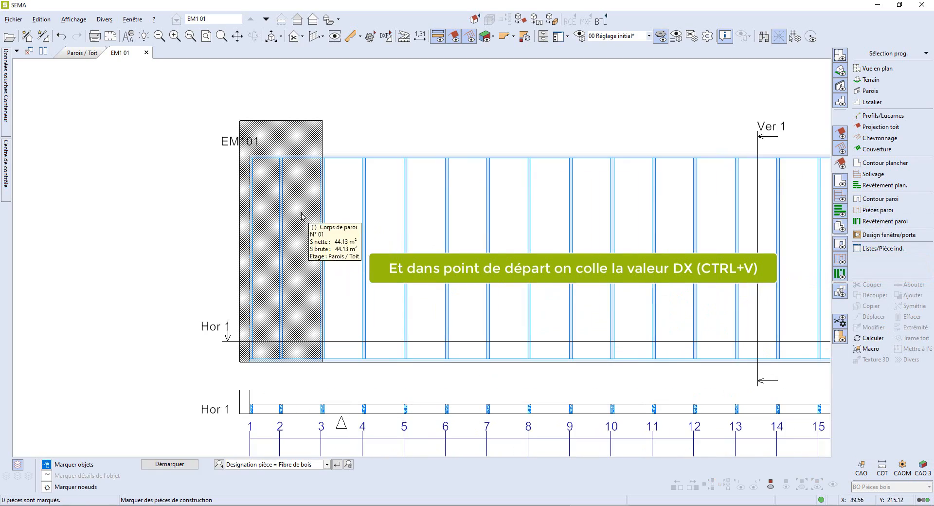
# - Copy the CAO panel twice along the wall's top edge, offsetting the first copy by a 0.4 gap
pyautogui.scroll(5, 273, 199)
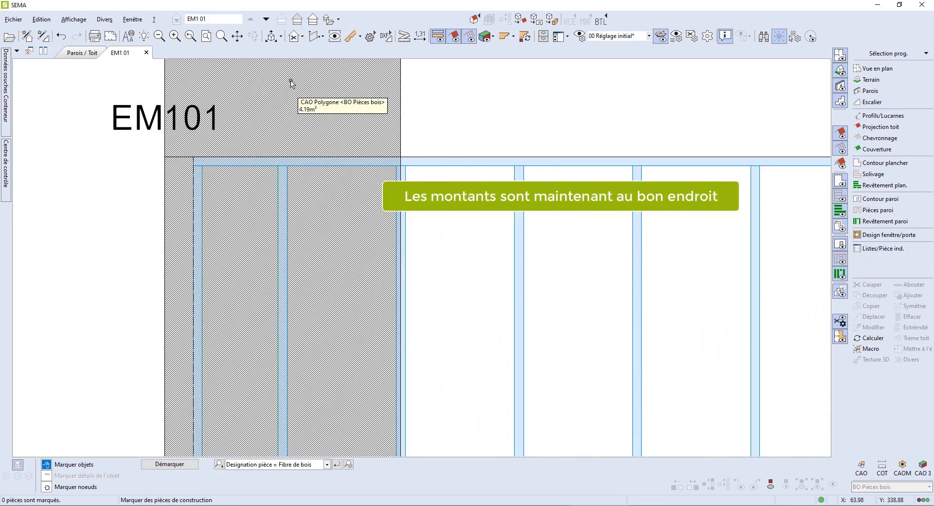
pyautogui.click(236, 87)
pyautogui.scroll(-3, 292, 151)
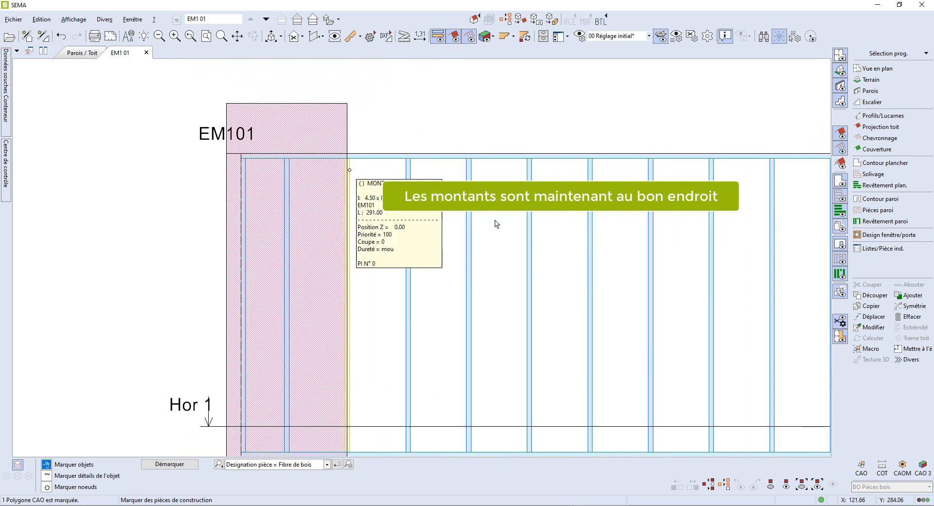
pyautogui.click(871, 306)
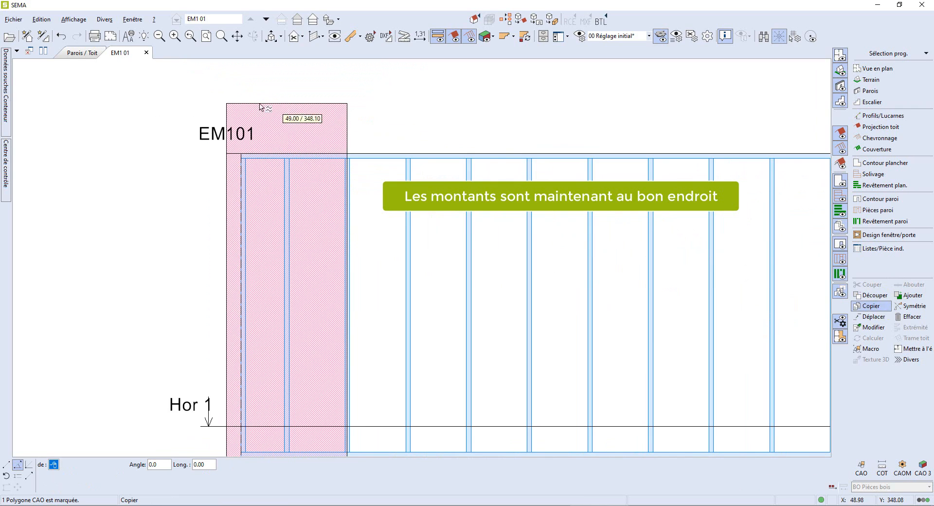
pyautogui.click(226, 103)
pyautogui.click(363, 103)
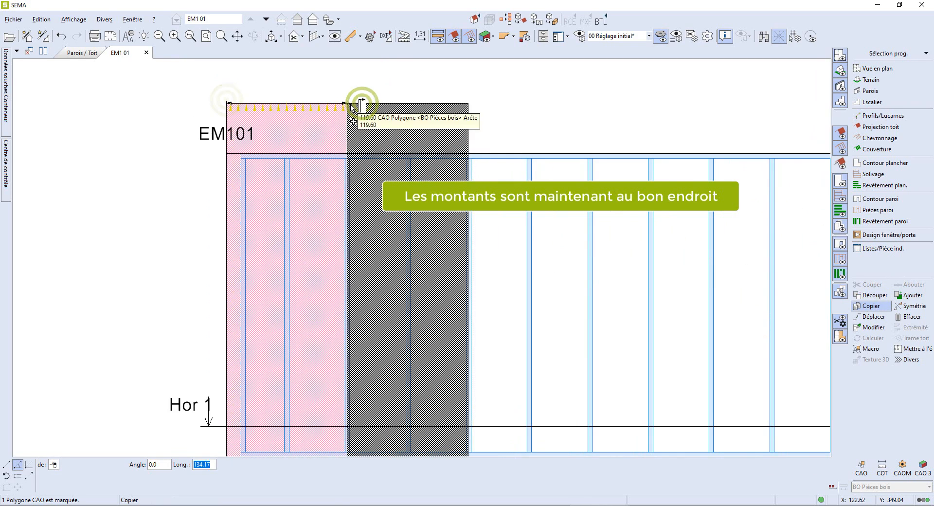
pyautogui.rightClick(350, 104)
pyautogui.write('.4')
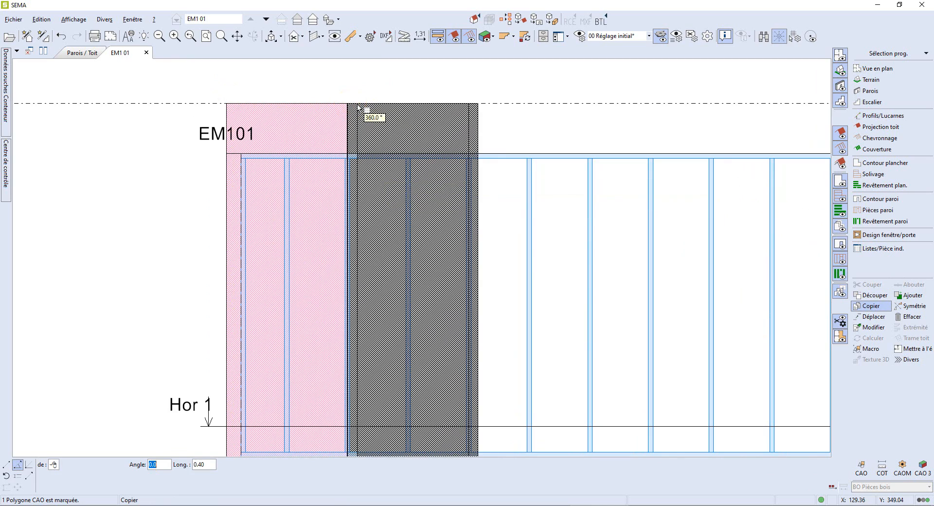
pyautogui.click(468, 104)
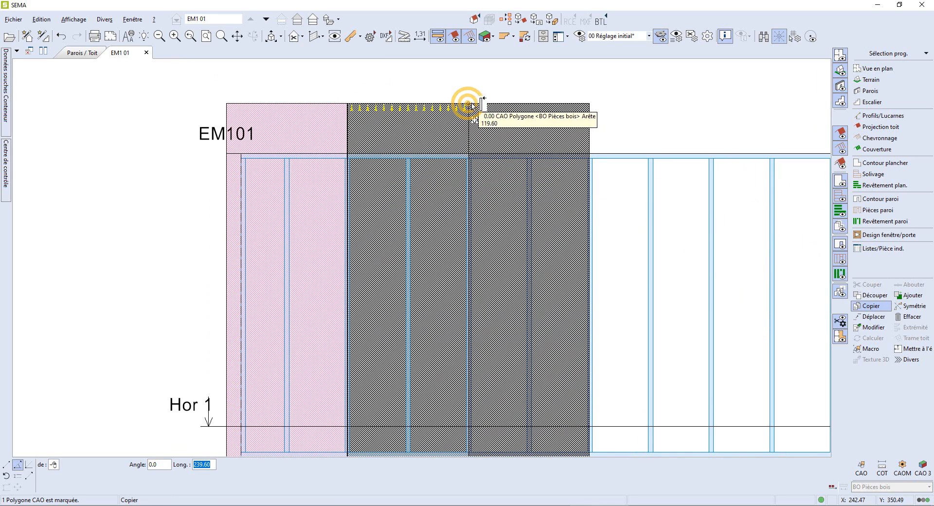
pyautogui.press('Escape')
# - Measure the distance between the panel joint and the nearby stud with the Contrôle tool
pyautogui.scroll(10, 340, 148)
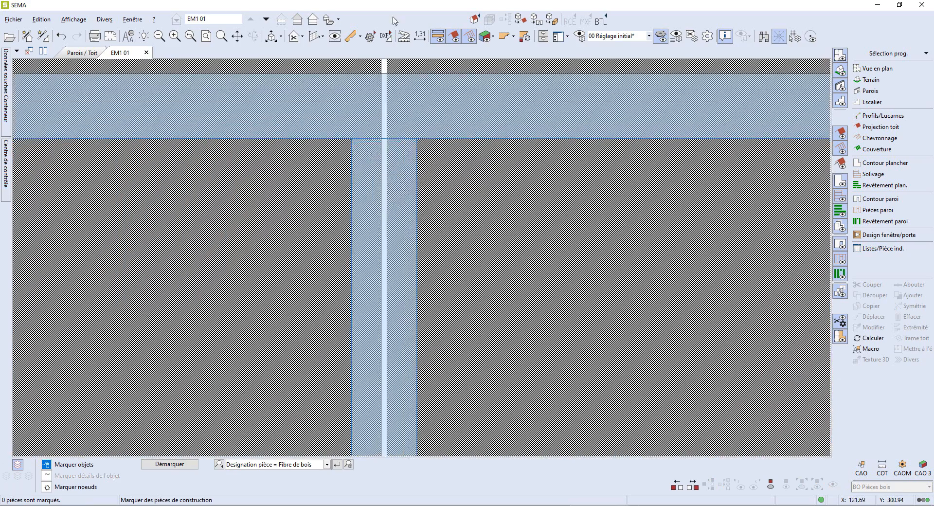
pyautogui.click(401, 34)
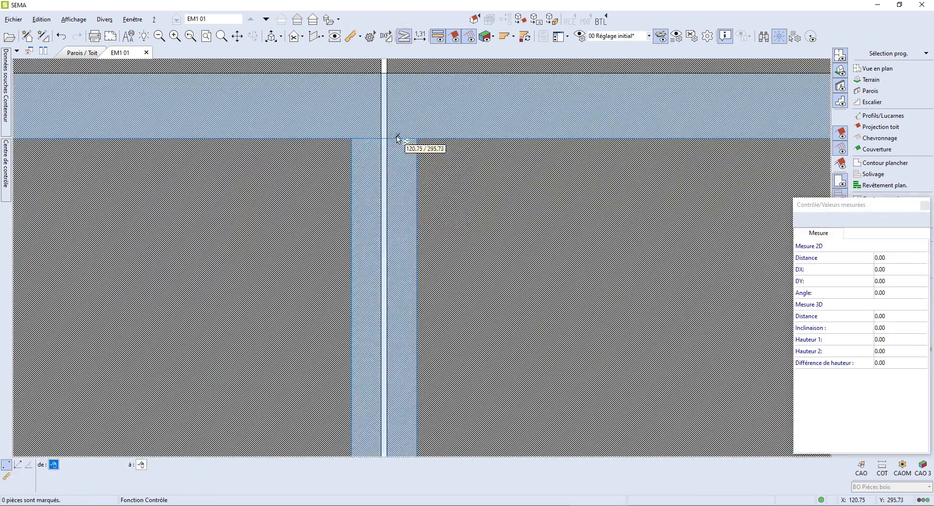
pyautogui.click(415, 140)
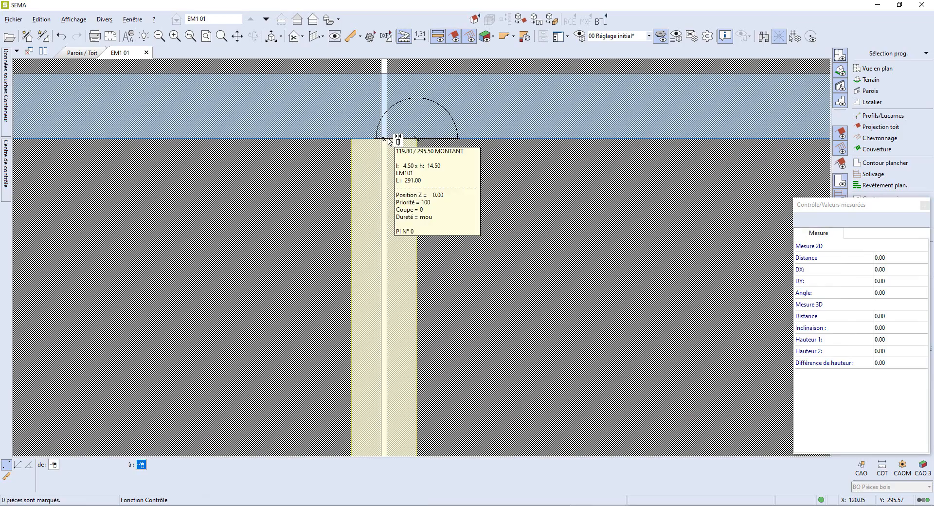
pyautogui.click(385, 140)
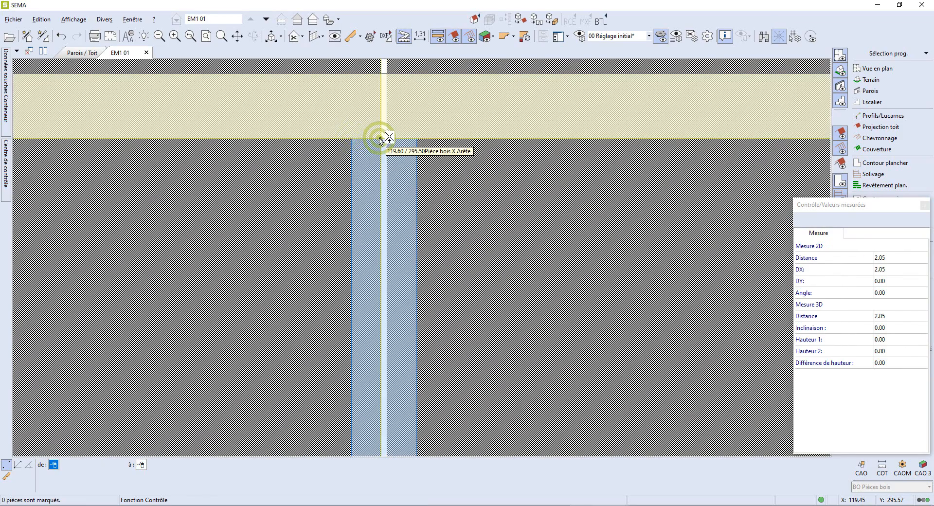
pyautogui.scroll(-5, 381, 140)
pyautogui.press('Escape')
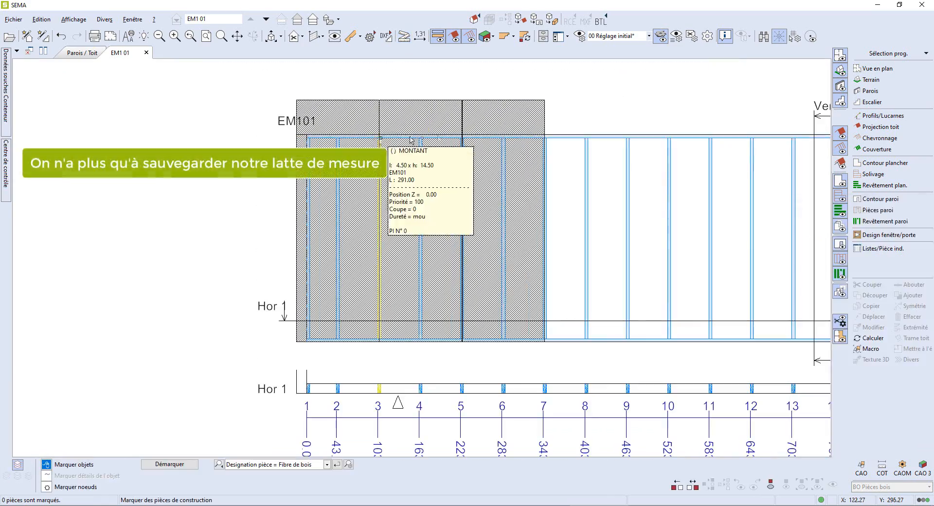
# - Save the modified measuring lath into the TUTO OSSATURE group as LATTE AVEC DEPASSE OSB and close its dialog
pyautogui.click(514, 418)
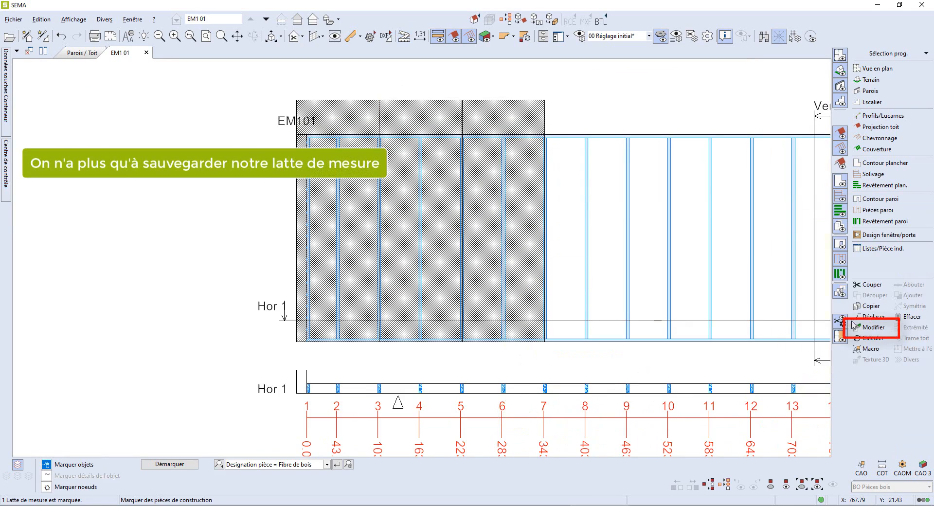
pyautogui.click(875, 328)
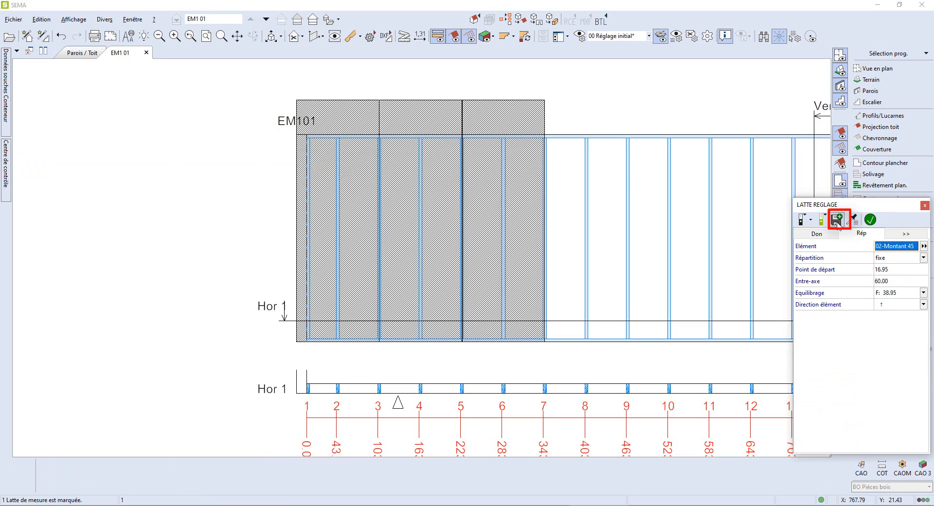
pyautogui.click(837, 220)
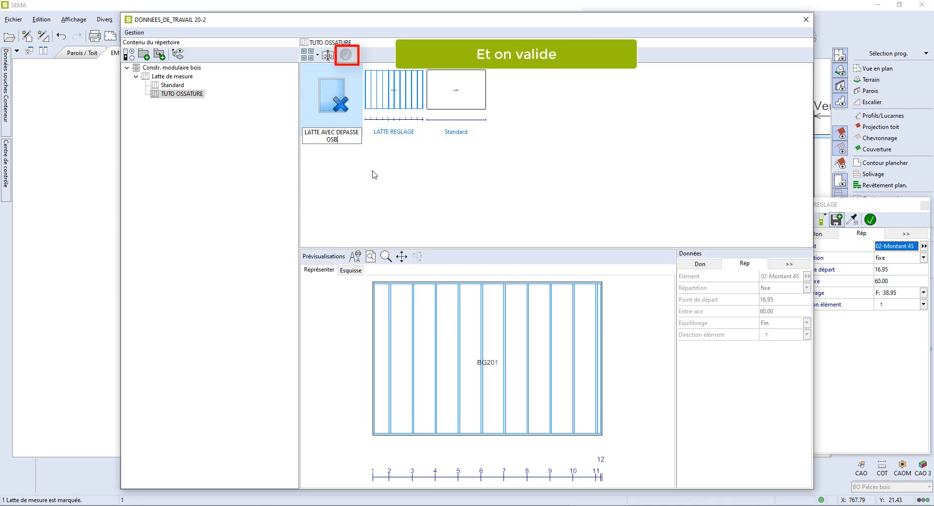
pyautogui.press('Return')
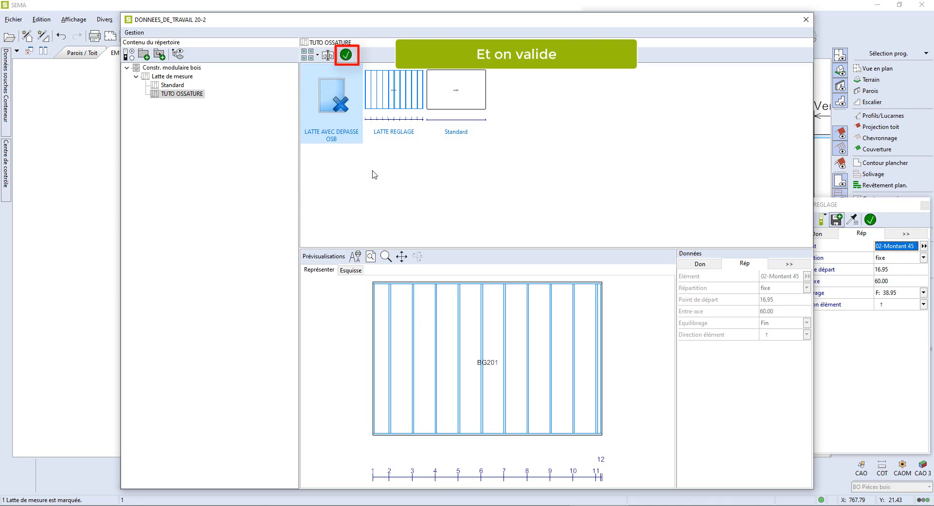
pyautogui.click(347, 54)
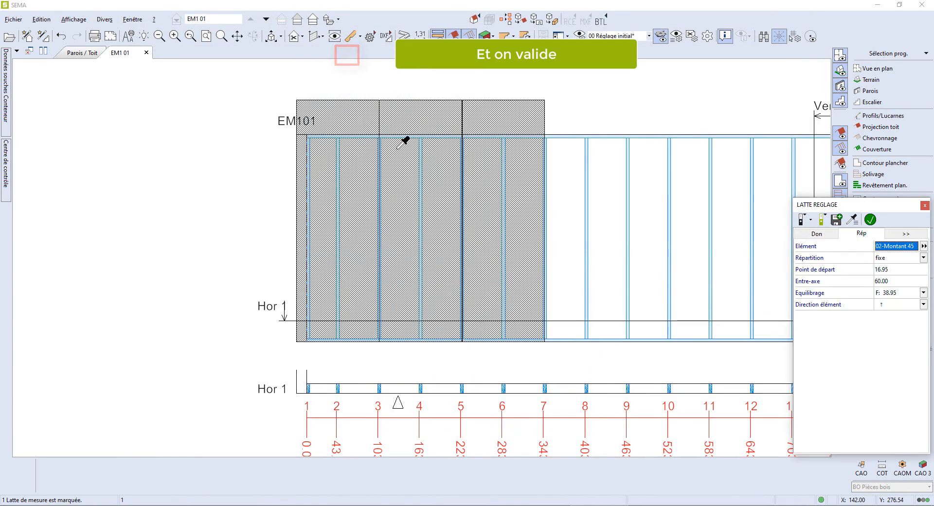
pyautogui.scroll(-1, 404, 142)
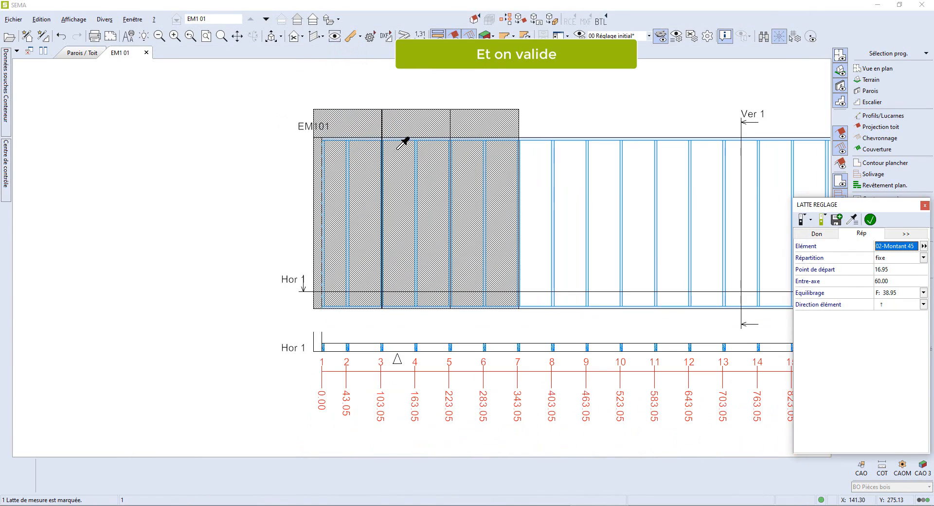
pyautogui.click(925, 205)
# - Select wall EM104 in the plan view and open its elevation
pyautogui.scroll(-1, 658, 211)
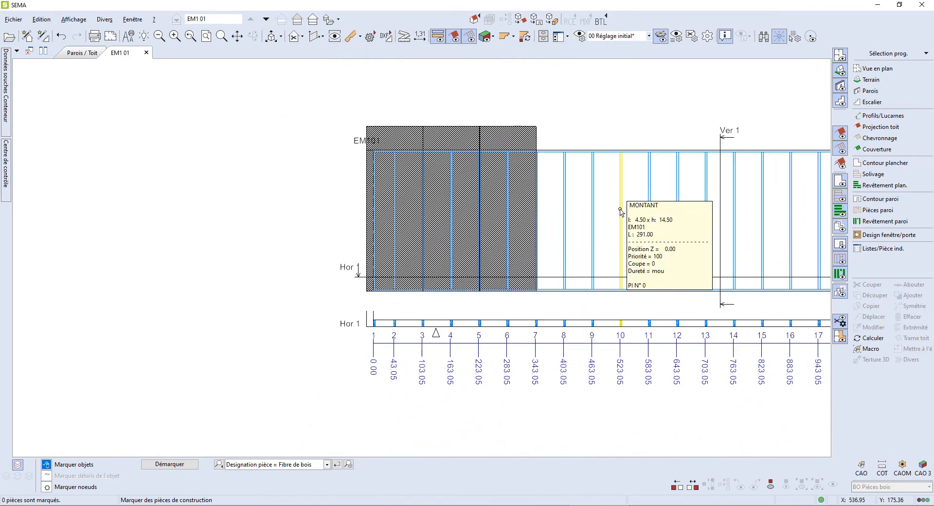
pyautogui.click(147, 53)
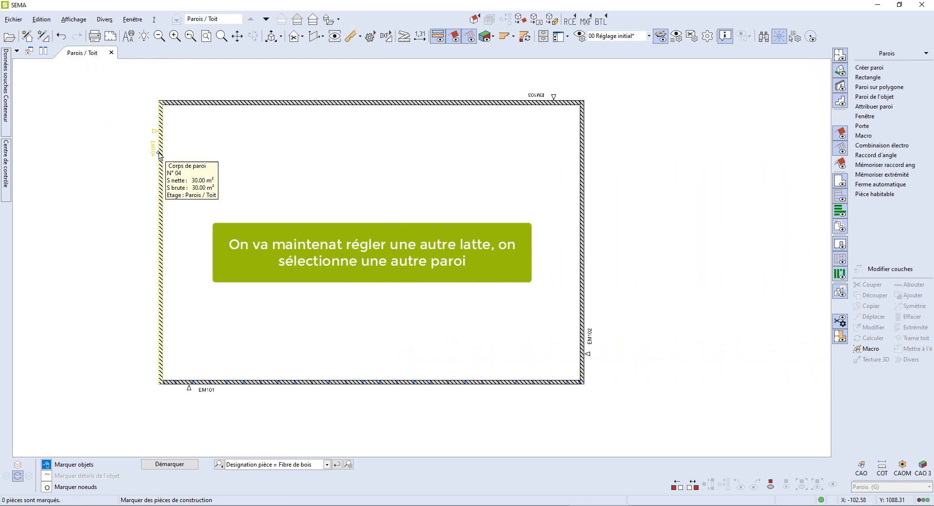
pyautogui.click(152, 154)
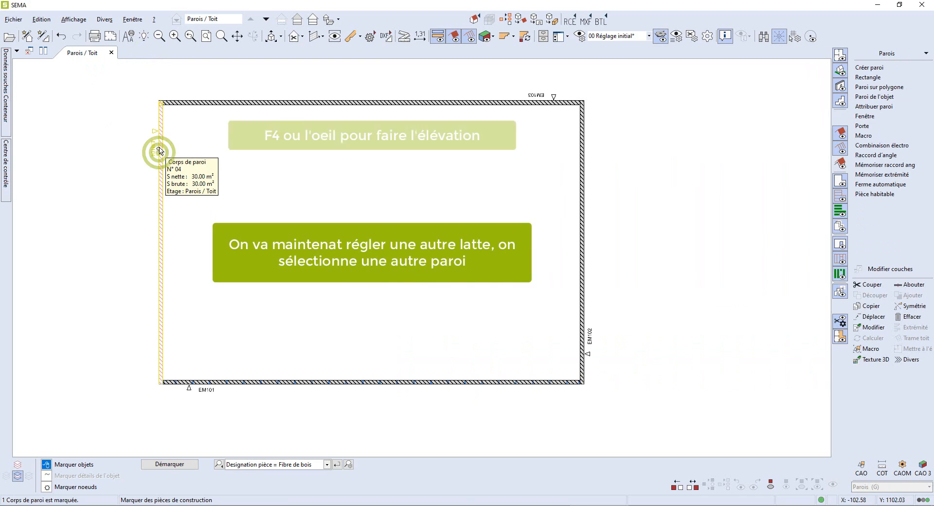
pyautogui.click(334, 38)
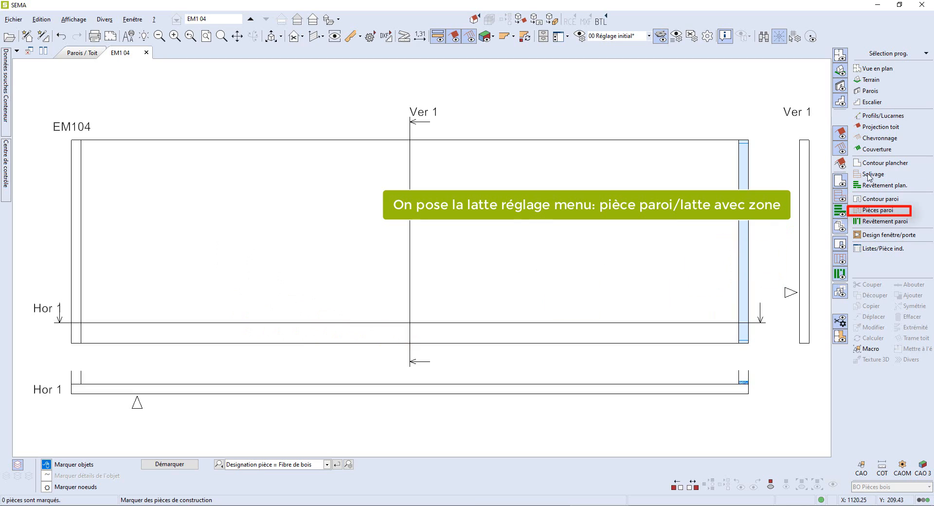
# - Place the LATTE REGLAGE measuring lath with zone over the whole EM104 wall, about 1000 by 300
pyautogui.click(876, 210)
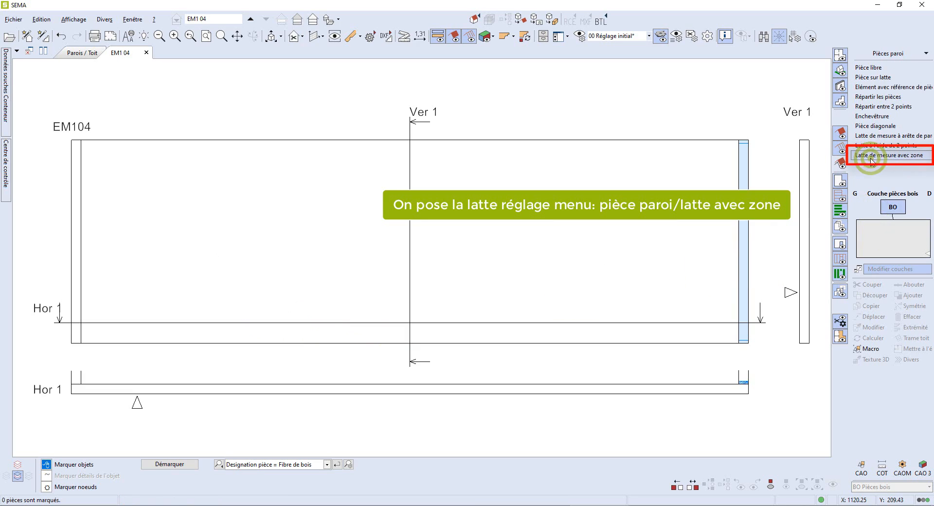
pyautogui.click(872, 156)
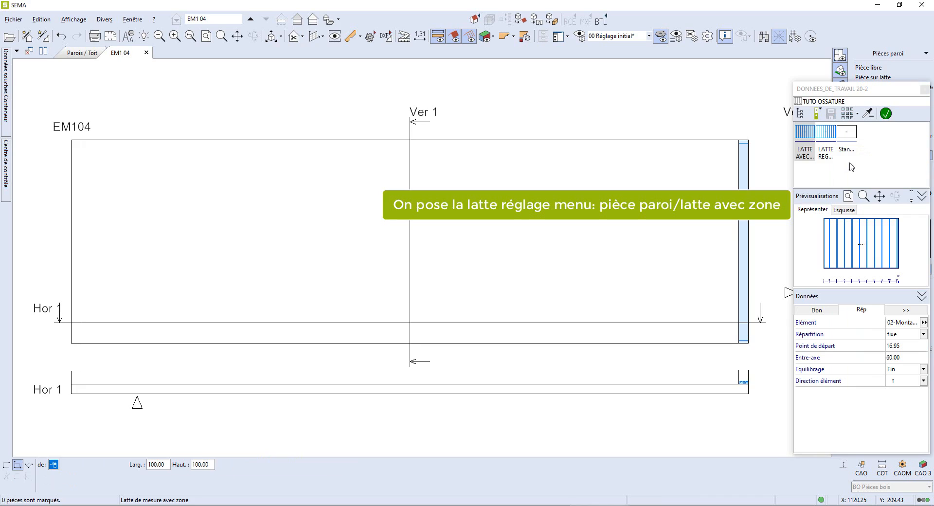
pyautogui.click(826, 146)
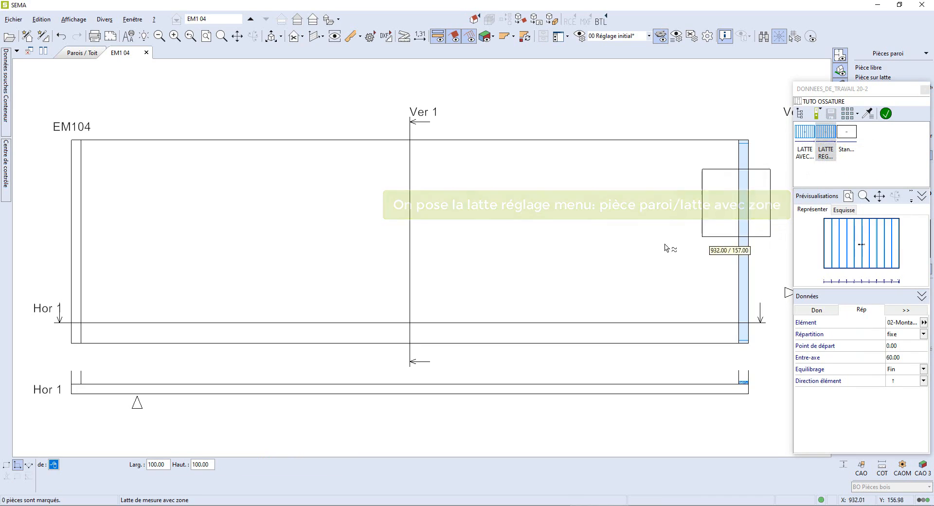
pyautogui.click(71, 344)
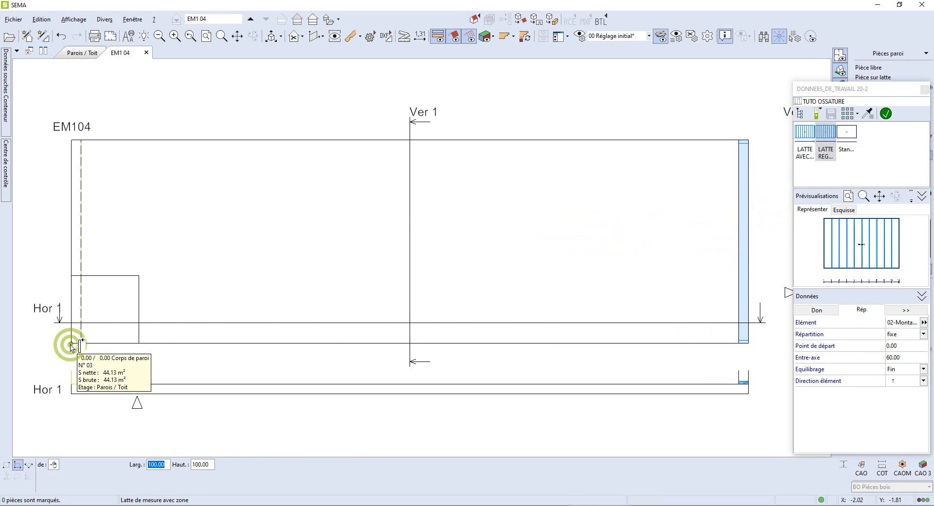
pyautogui.click(747, 347)
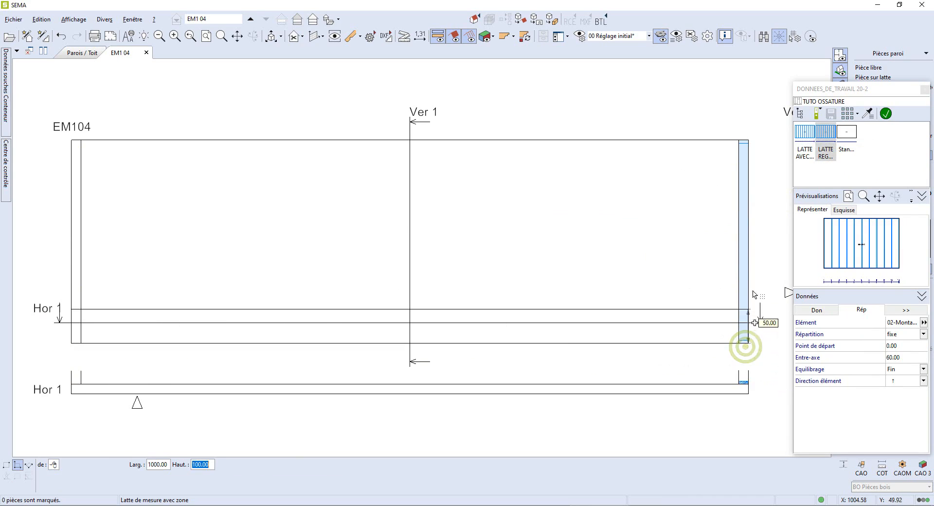
pyautogui.click(749, 142)
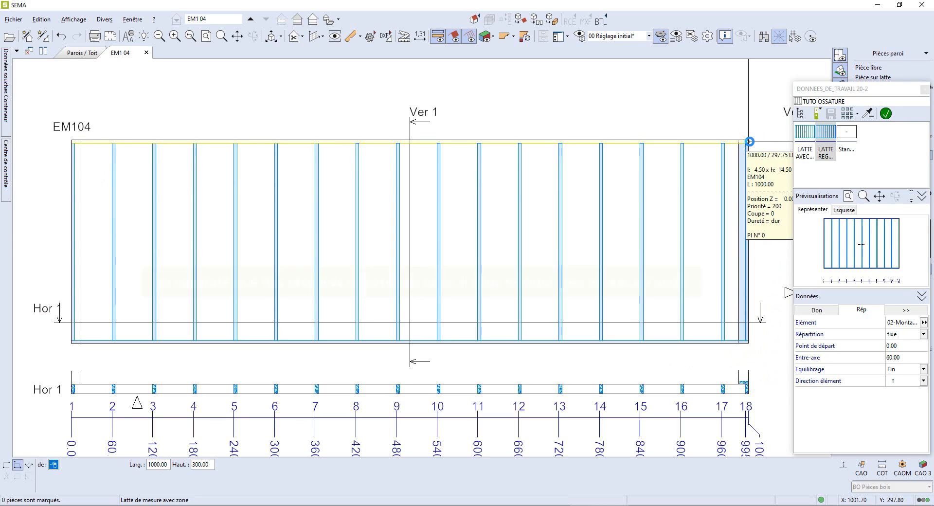
pyautogui.press('Escape')
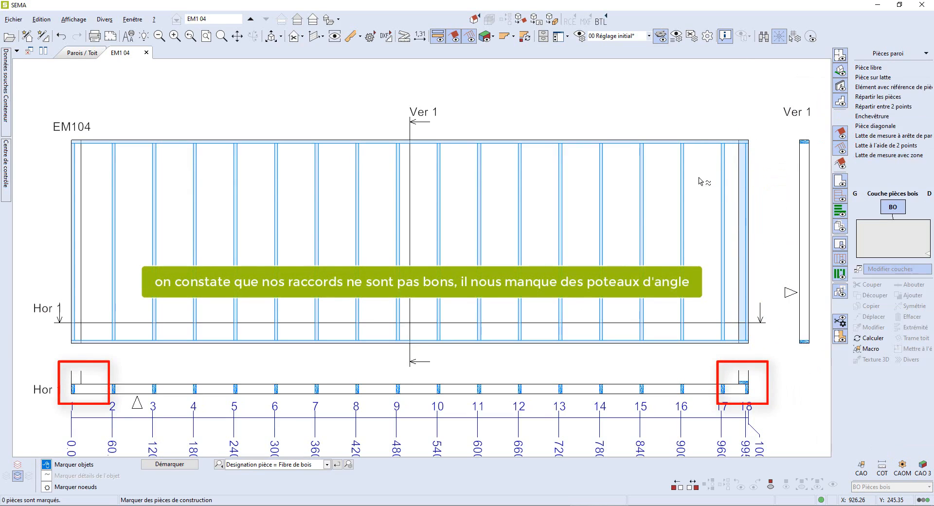
# - Open the TUTO OSSATURE element group in the working data library
pyautogui.scroll(-1, 575, 225)
pyautogui.scroll(2, 154, 378)
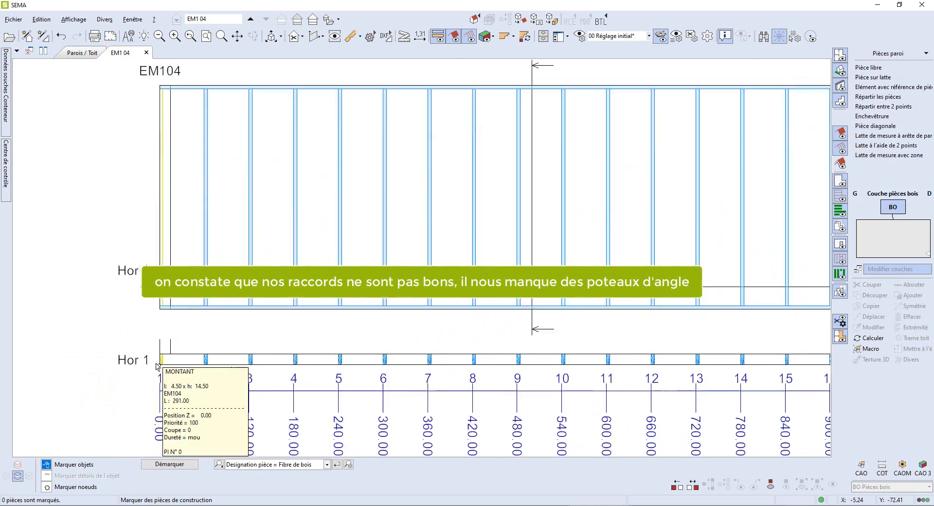
pyautogui.scroll(-2, 311, 321)
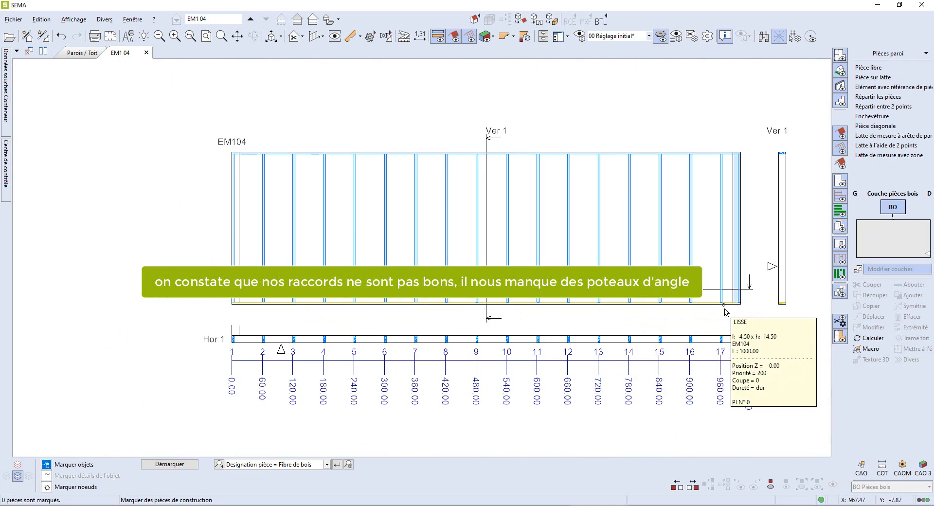
pyautogui.scroll(2, 737, 336)
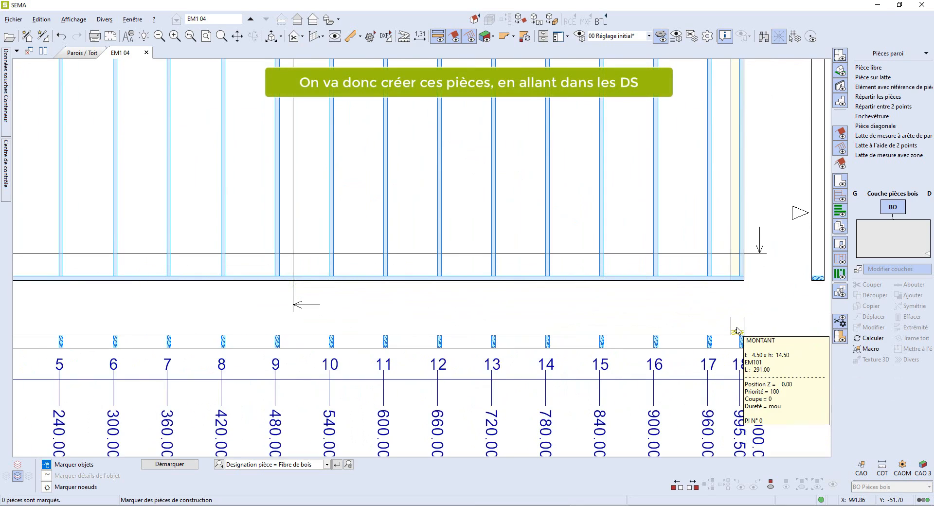
pyautogui.scroll(-2, 737, 331)
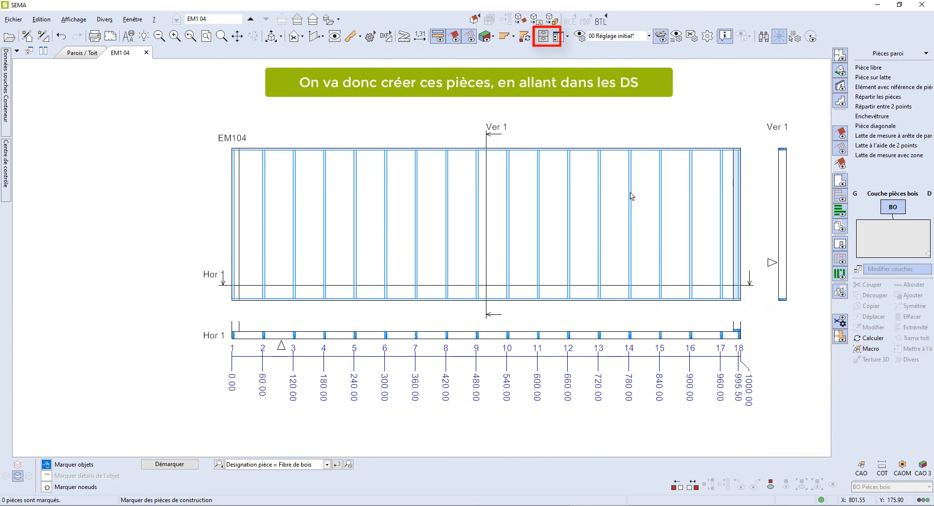
pyautogui.click(547, 38)
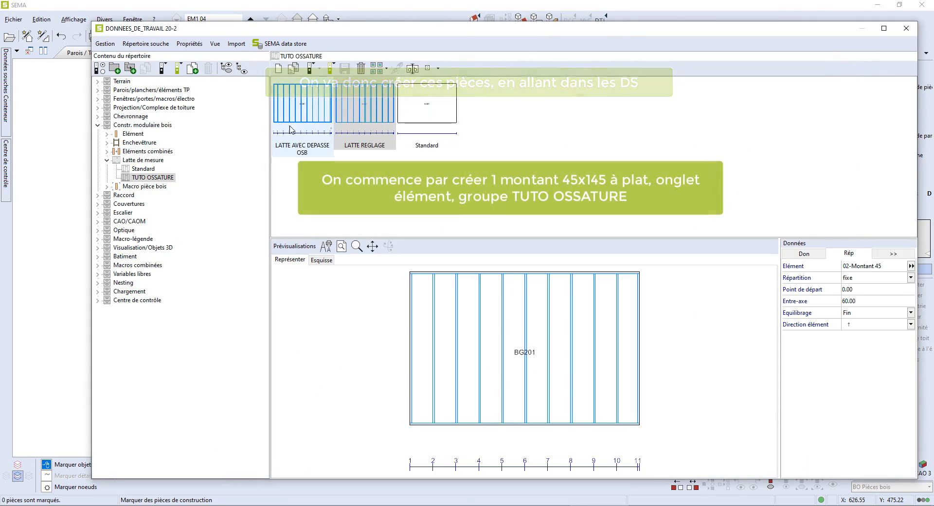
pyautogui.click(138, 137)
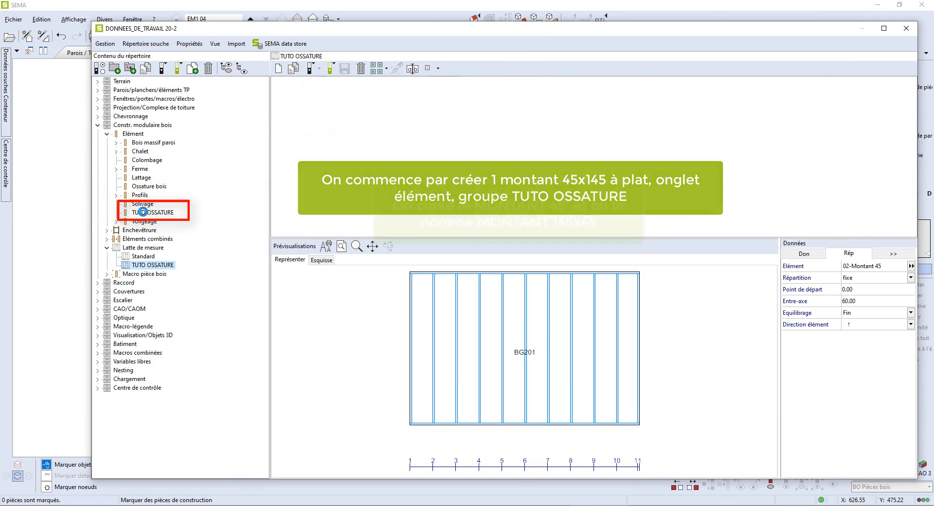
pyautogui.click(143, 213)
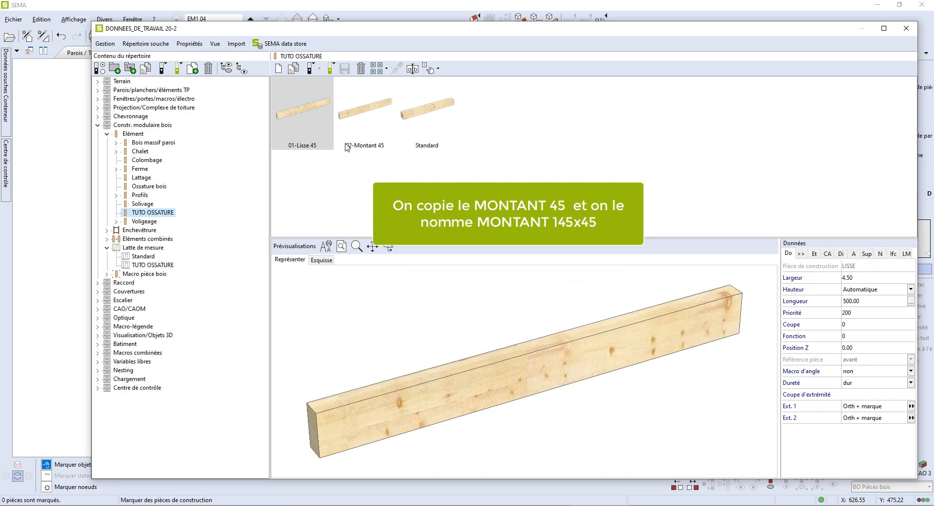
# - Duplicate the 02-Montant 45 element and rename the copy 02-Montant 145x45
pyautogui.click(347, 146)
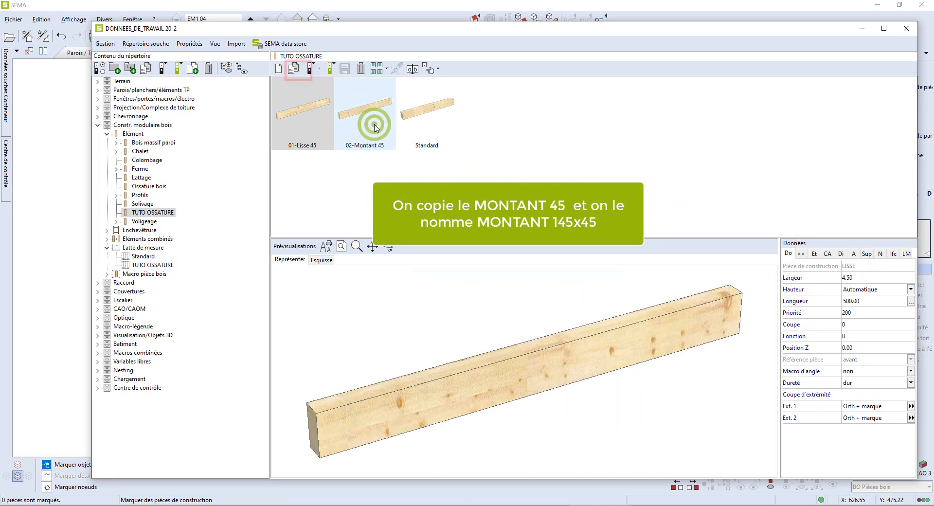
pyautogui.click(295, 70)
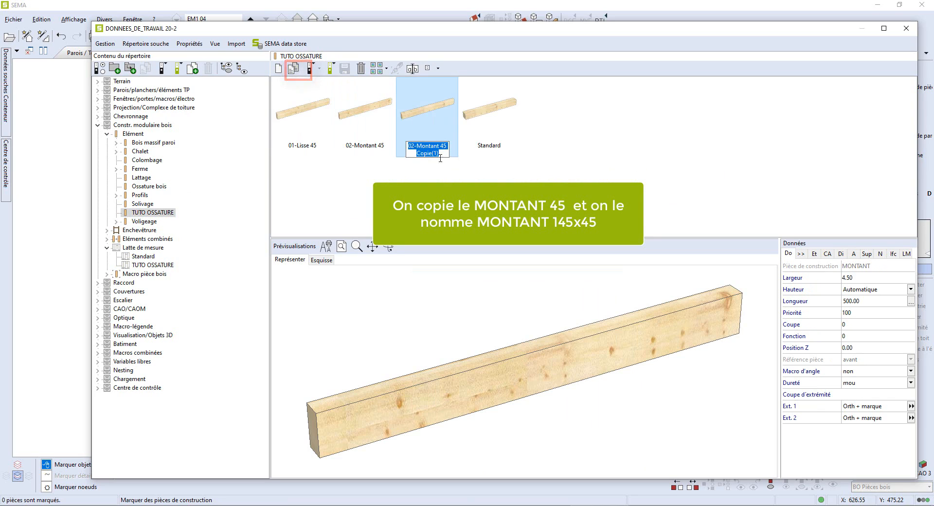
pyautogui.moveTo(444, 156)
pyautogui.mouseDown()
pyautogui.moveTo(429, 153)
pyautogui.moveTo(437, 144)
pyautogui.mouseUp()
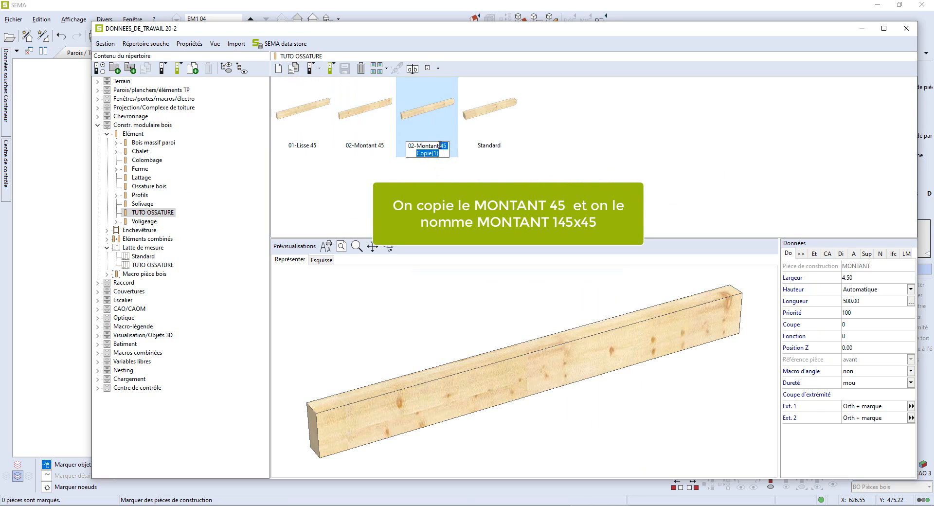
pyautogui.write('145x45')
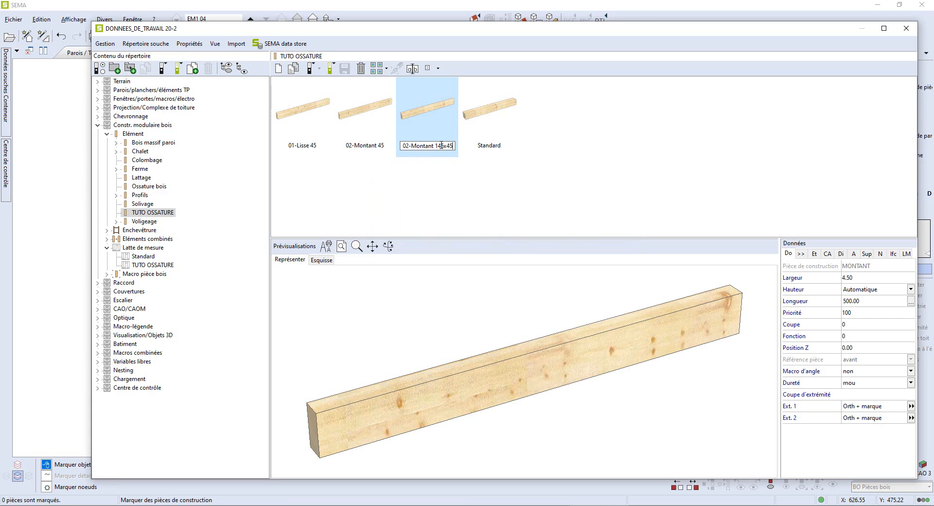
pyautogui.press('Return')
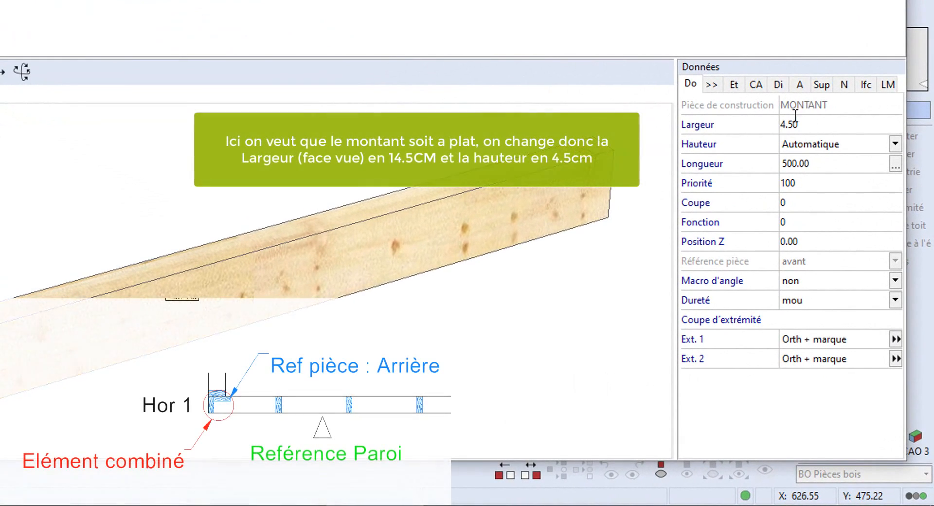
# - Set the new stud element's width to 14.50 and its height to 4.50 so it lies flat
pyautogui.doubleClick(811, 123)
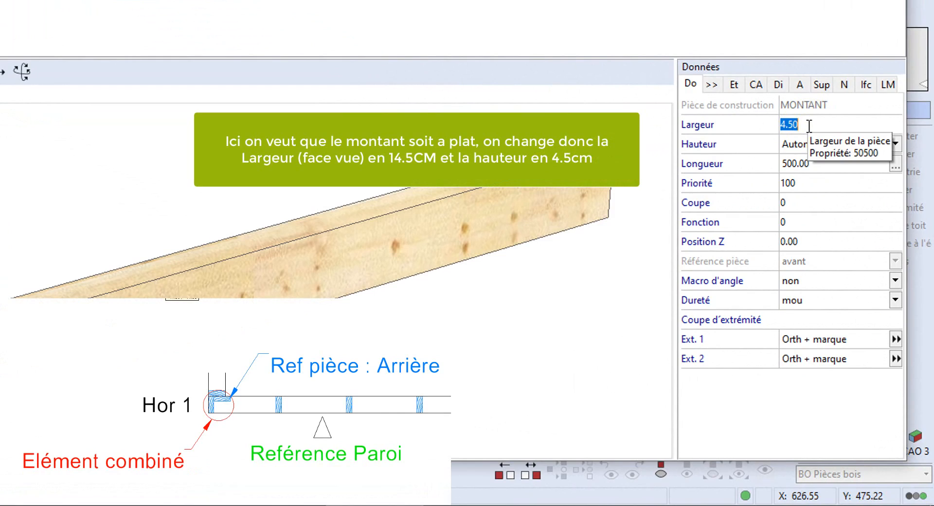
pyautogui.write('14.50')
pyautogui.press('Tab')
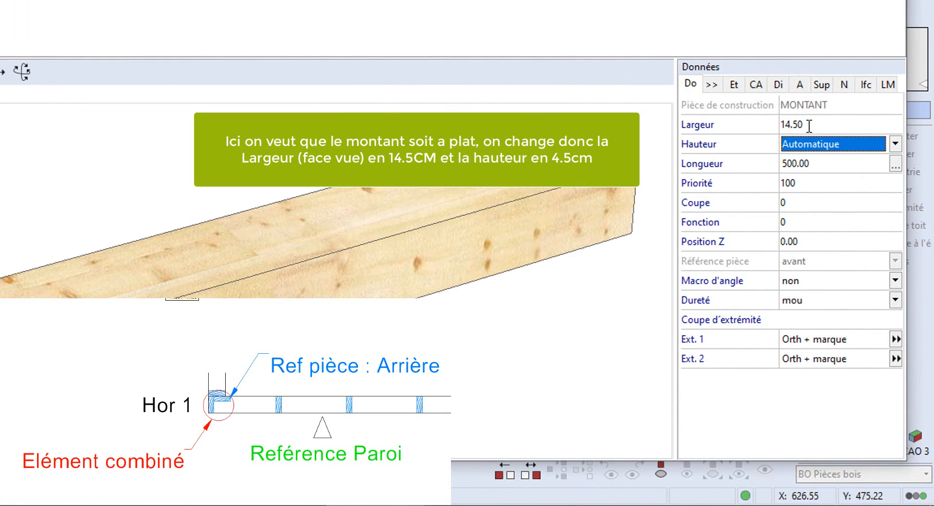
pyautogui.click(896, 144)
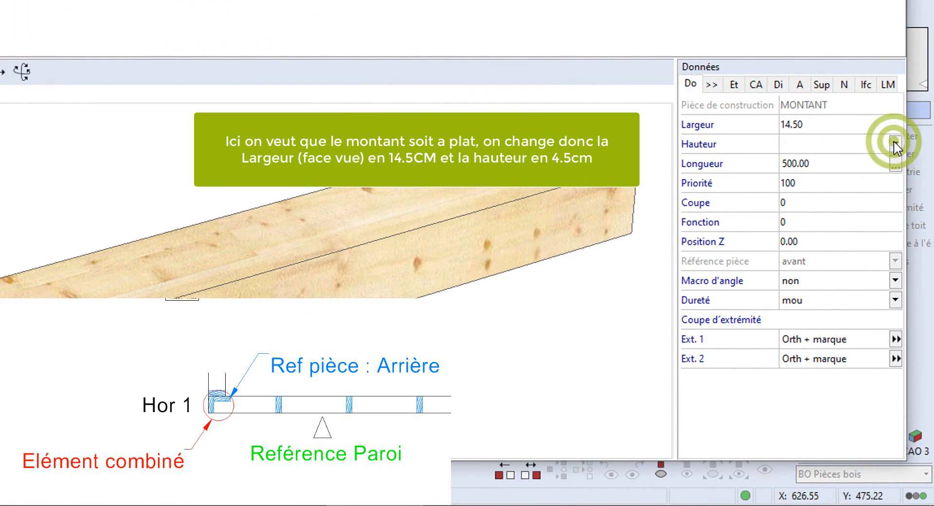
pyautogui.click(861, 163)
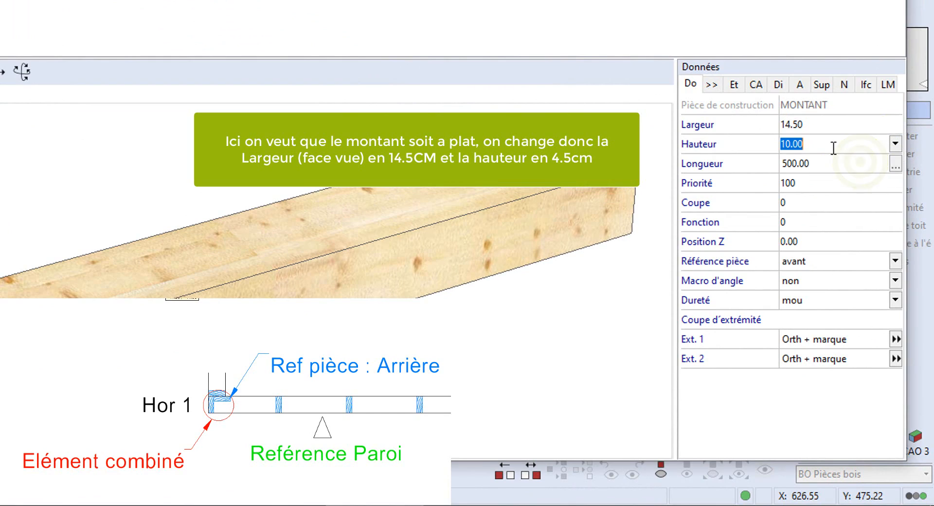
pyautogui.write('4.50')
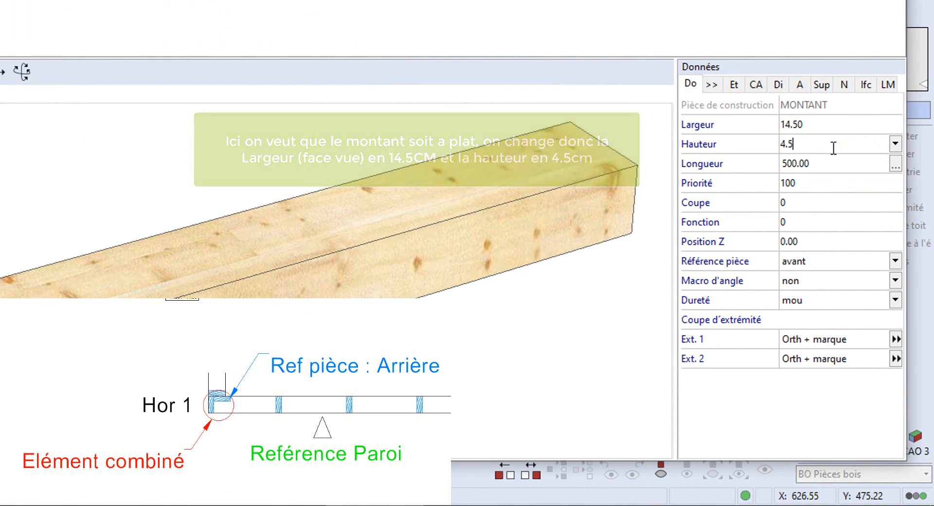
pyautogui.press('Tab')
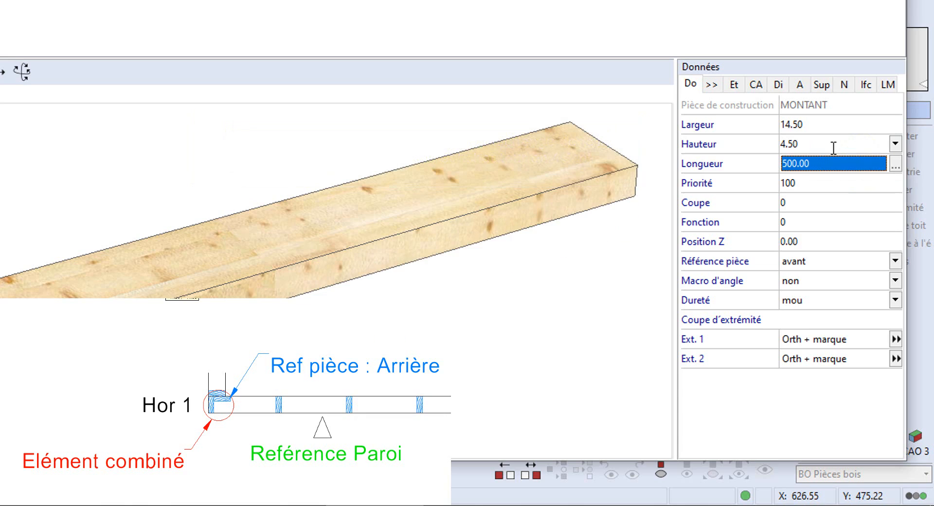
# - Set the stud's piece reference to arrière and save the element, overwriting the existing one
pyautogui.click(820, 267)
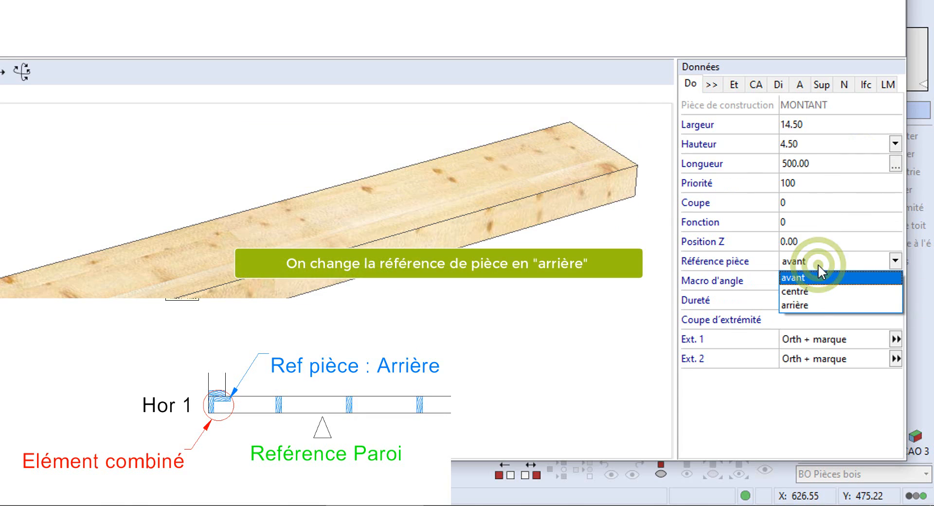
pyautogui.click(807, 305)
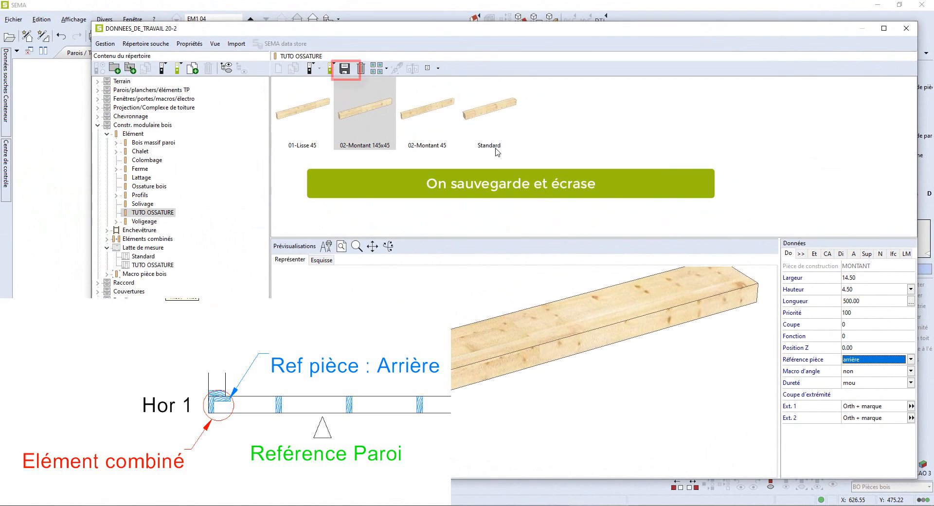
pyautogui.click(344, 68)
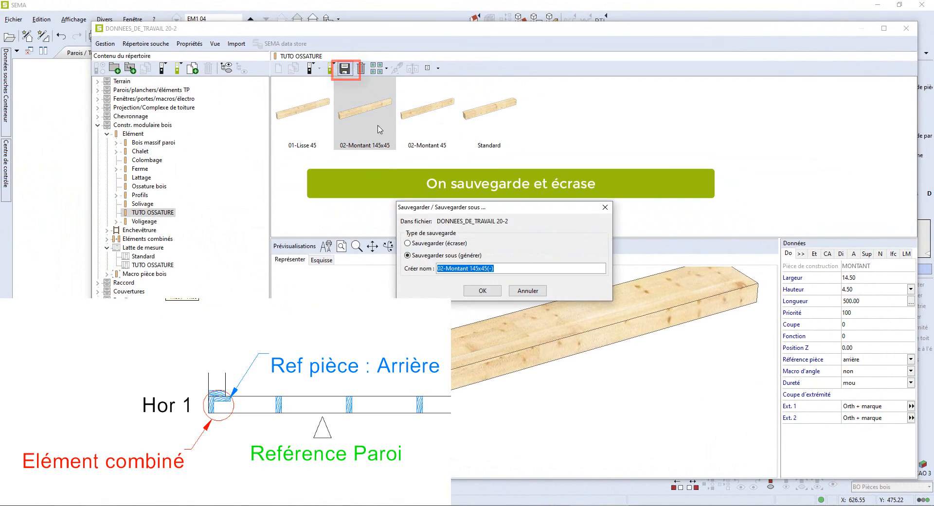
pyautogui.click(408, 243)
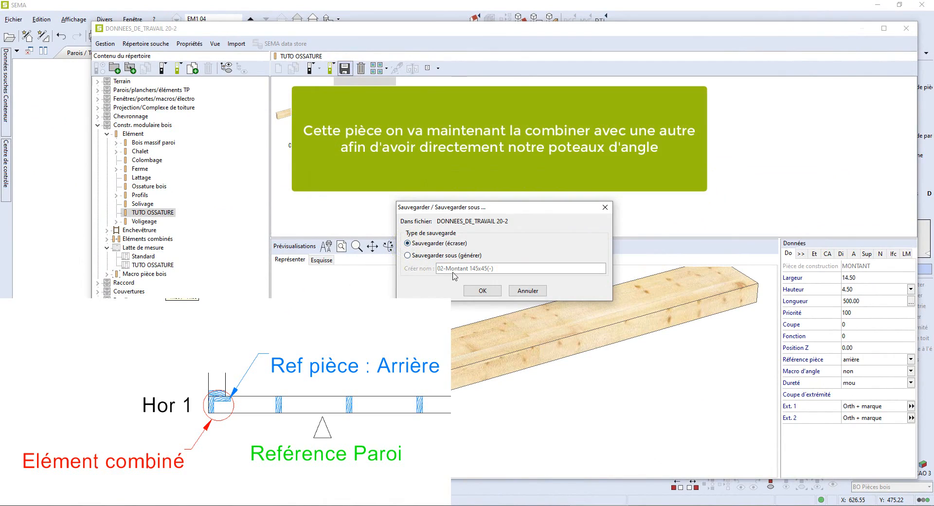
pyautogui.click(481, 291)
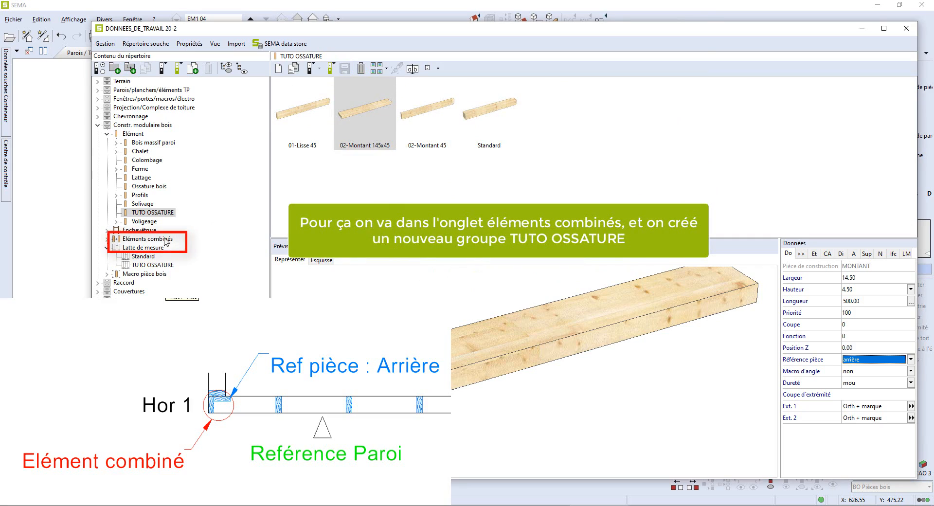
# - Create a new group named TUTO OSSATURE under the combined elements
pyautogui.click(108, 239)
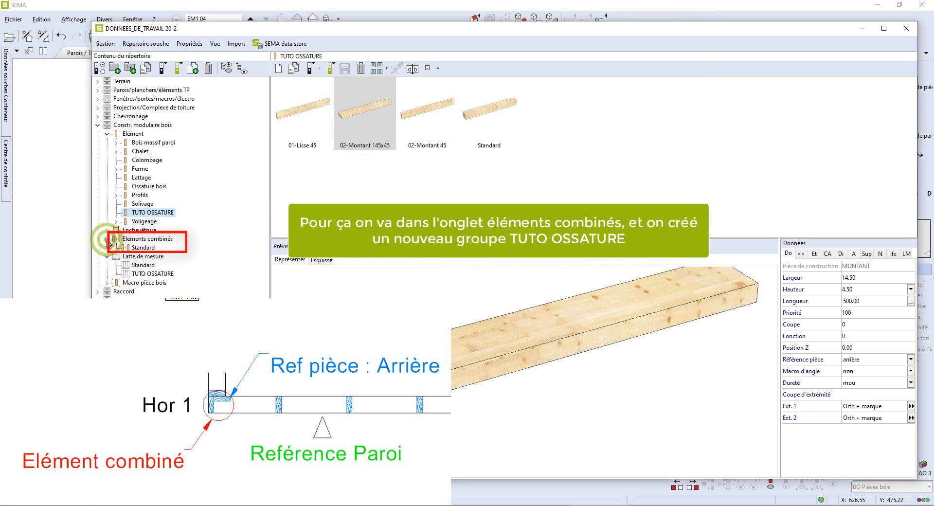
pyautogui.click(138, 248)
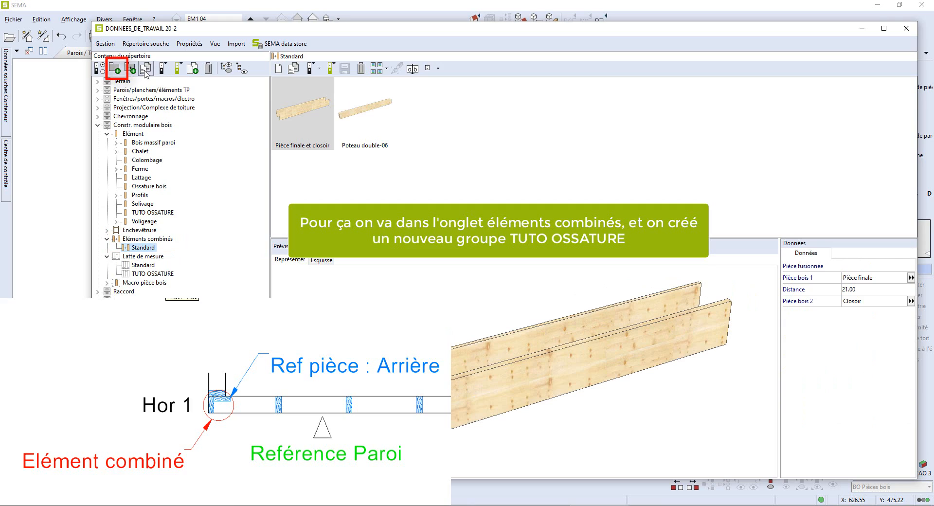
pyautogui.click(117, 70)
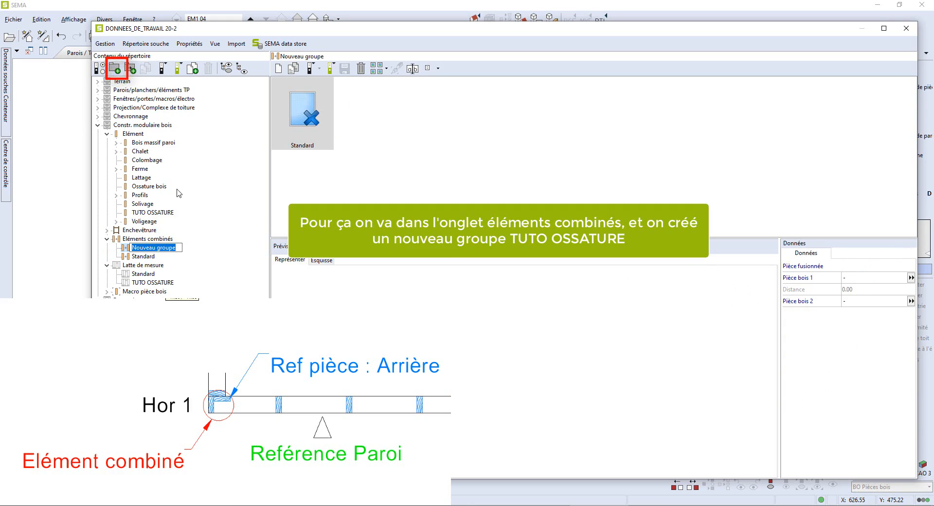
pyautogui.press('BackSpace')
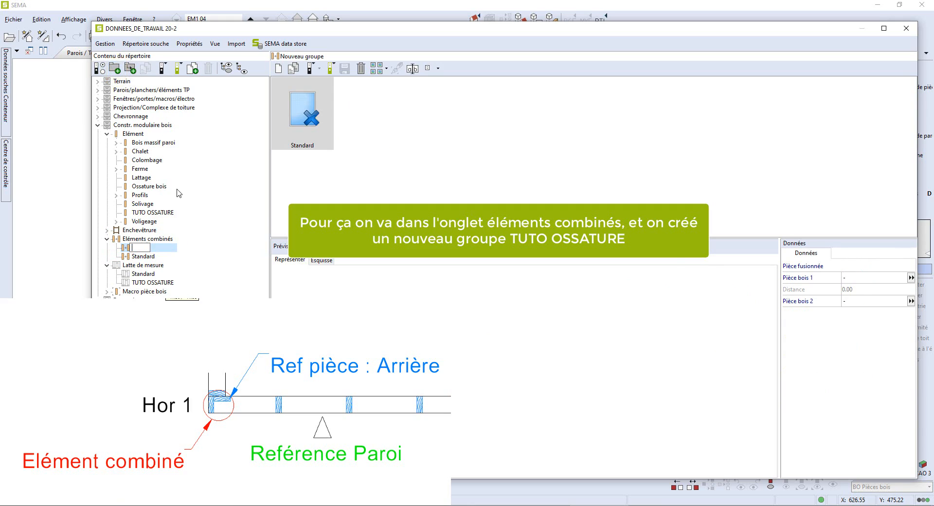
pyautogui.write('TUTO ')
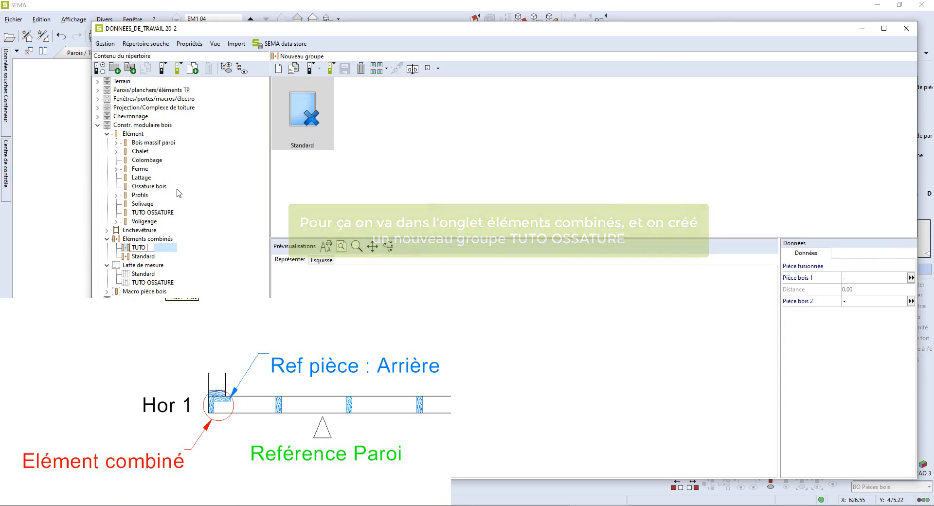
pyautogui.write('OSSATURE')
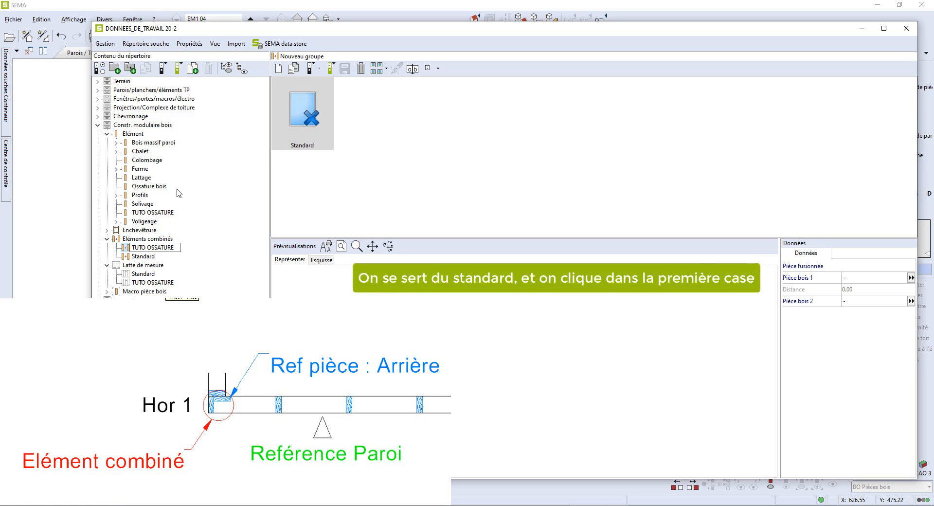
pyautogui.press('Return')
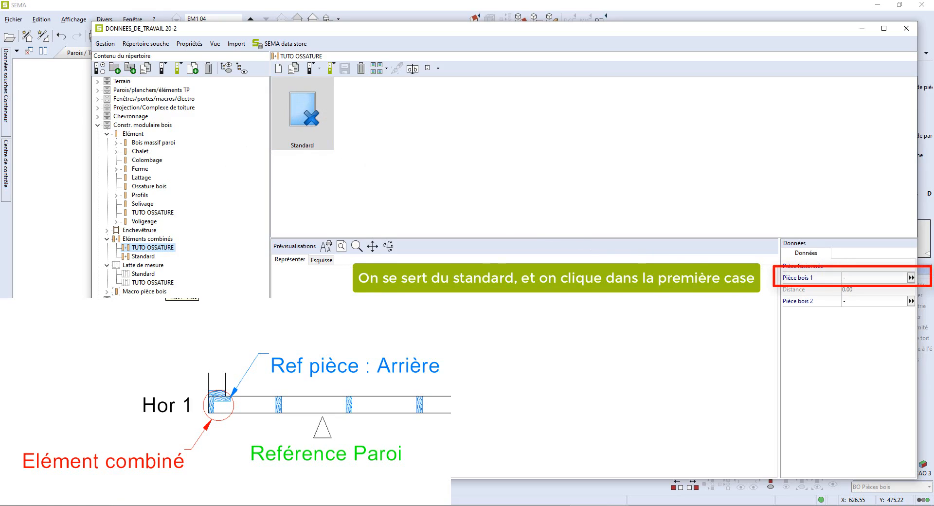
# - Set the combined element's wood piece 1 to 02-Montant 45 and wood piece 2 to 02-Montant 145x45
pyautogui.click(846, 279)
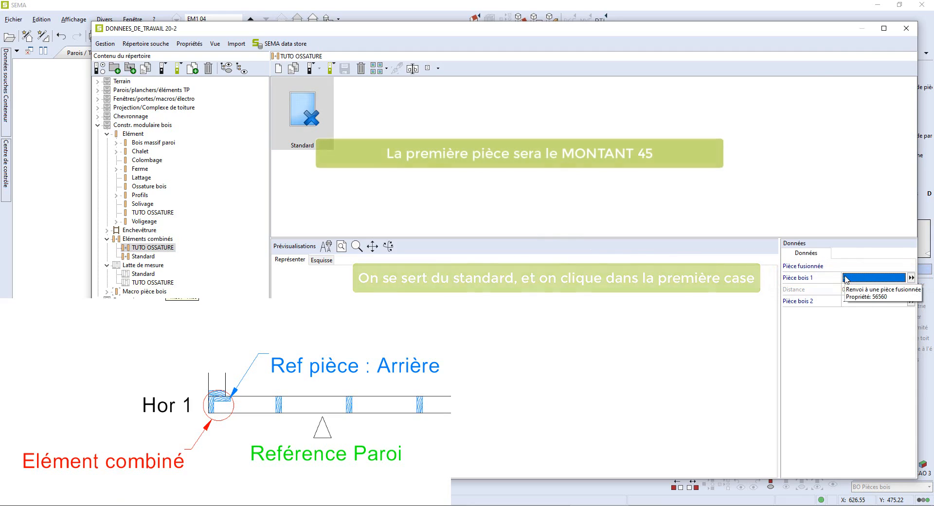
pyautogui.click(846, 279)
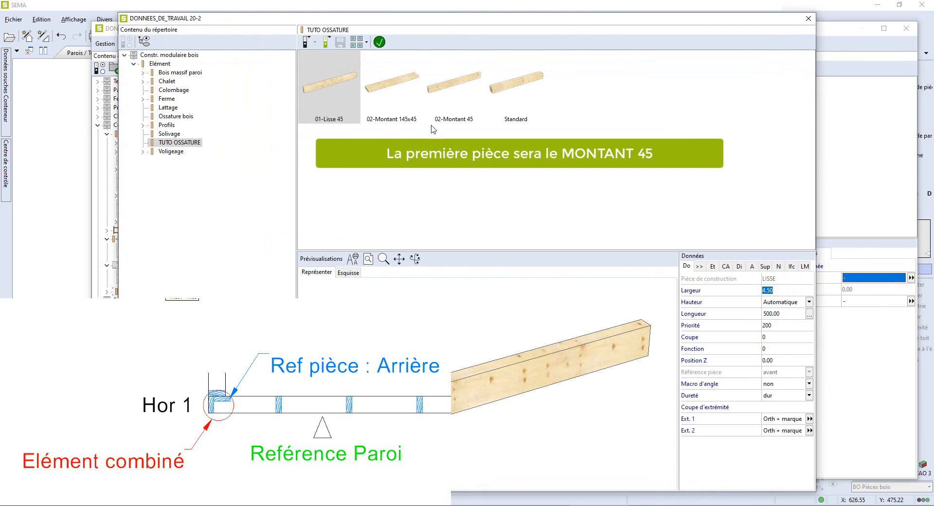
pyautogui.click(382, 90)
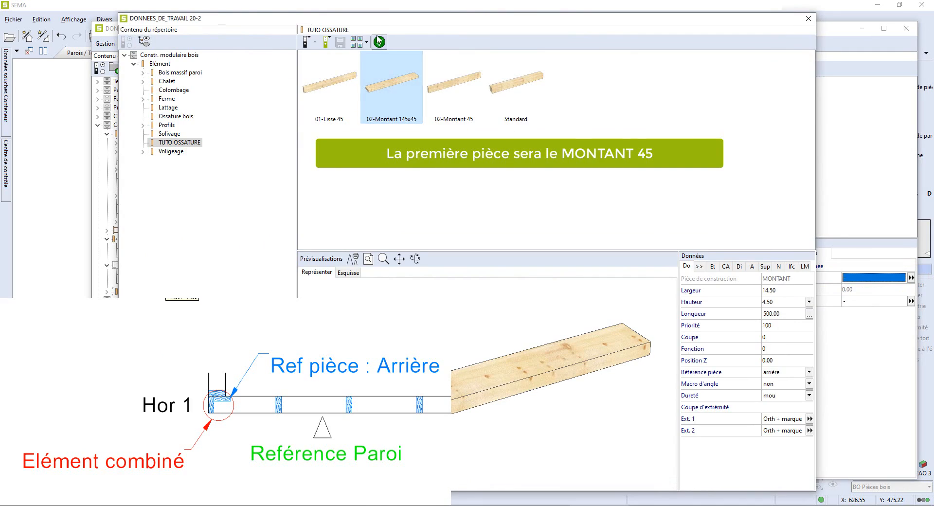
pyautogui.click(436, 68)
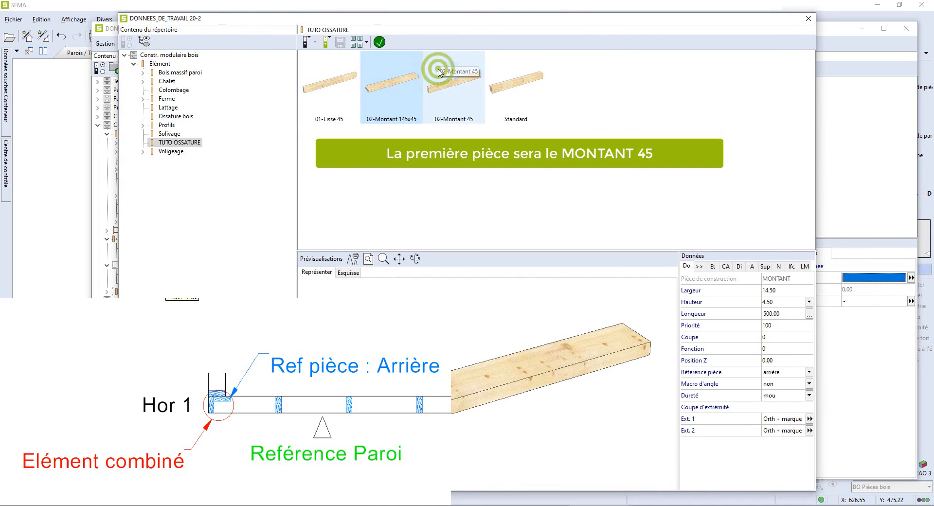
pyautogui.click(380, 43)
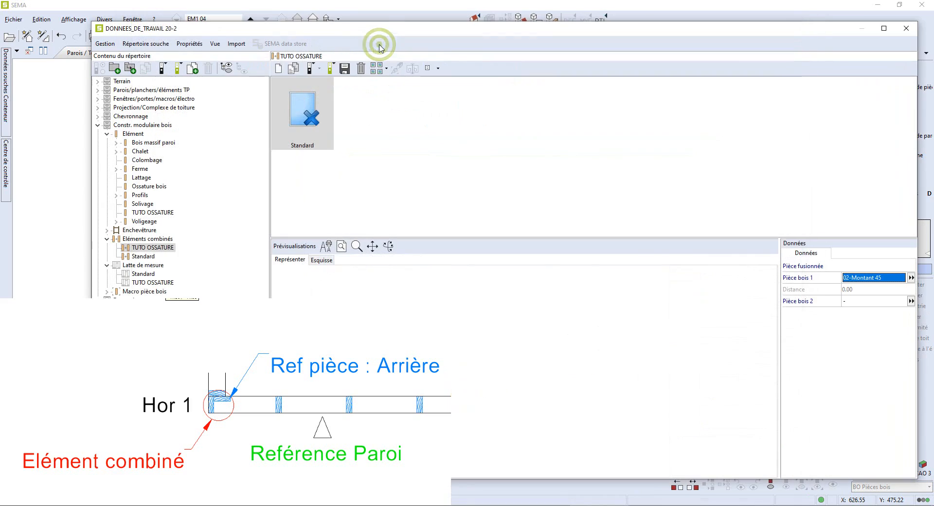
pyautogui.click(857, 304)
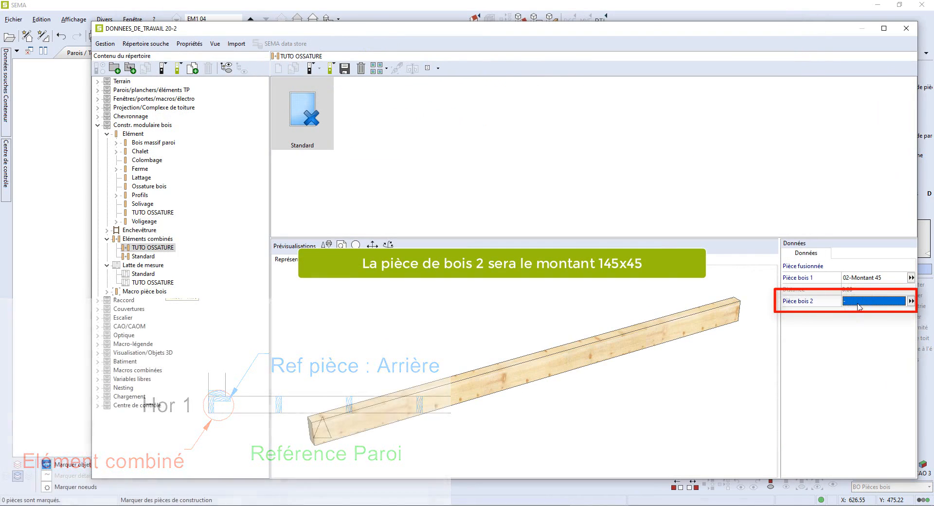
pyautogui.click(911, 301)
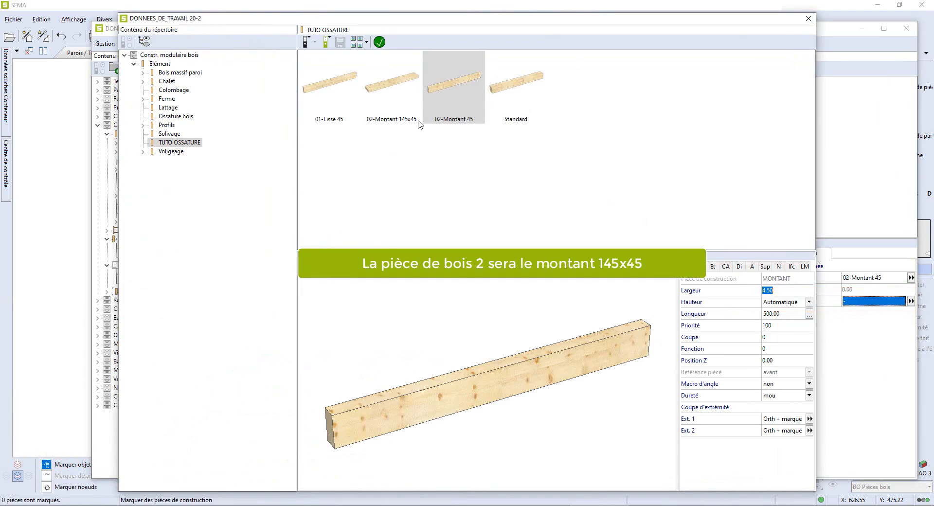
pyautogui.click(396, 100)
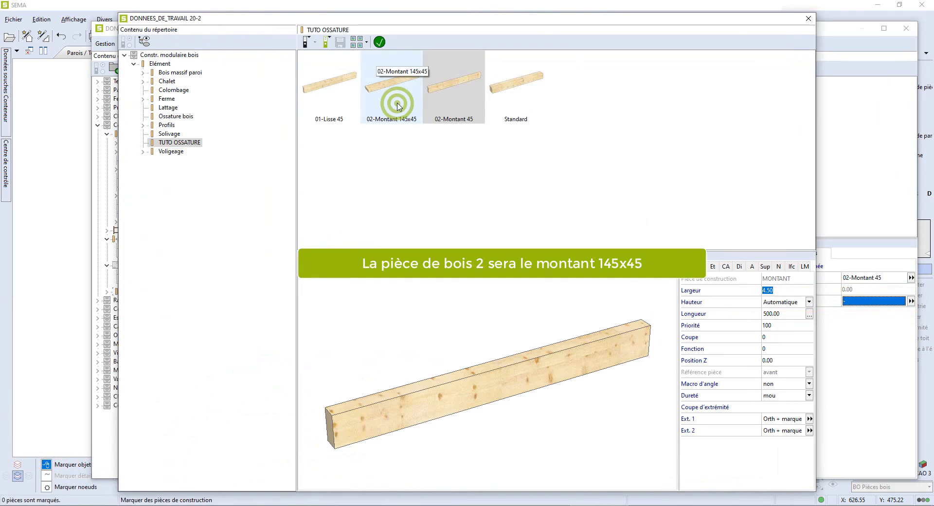
pyautogui.click(379, 43)
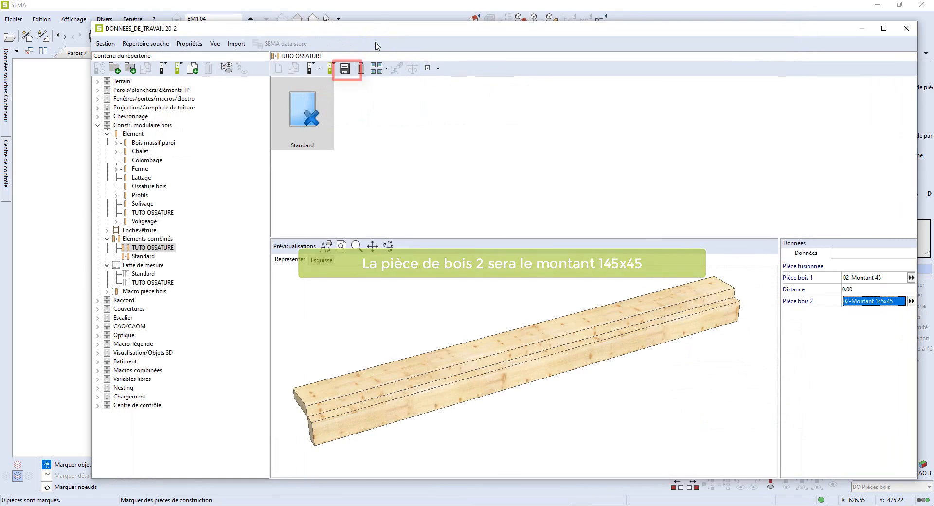
# - Save the combined element as a new one named POTEAUX D'angle 45x145 and close the library
pyautogui.click(344, 68)
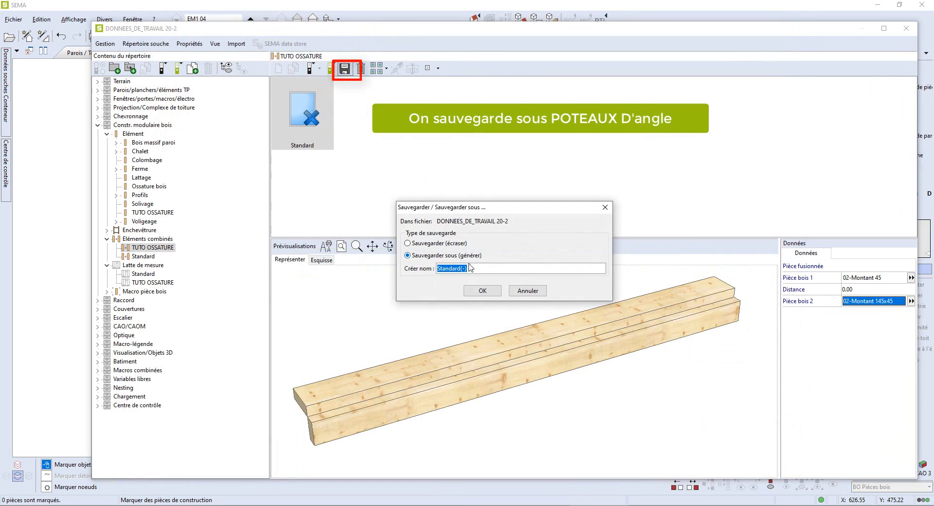
pyautogui.moveTo(471, 268); pyautogui.dragTo(444, 268)
pyautogui.press('BackSpace')
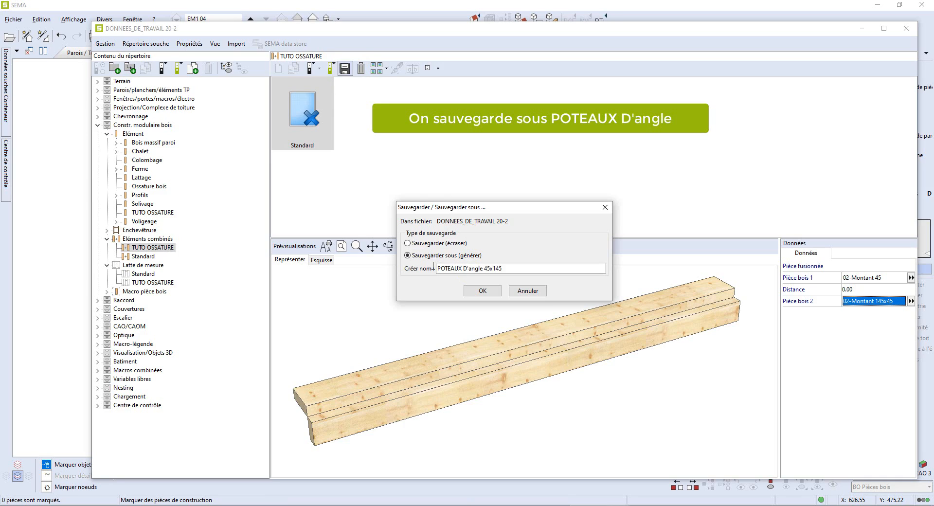
pyautogui.click(483, 291)
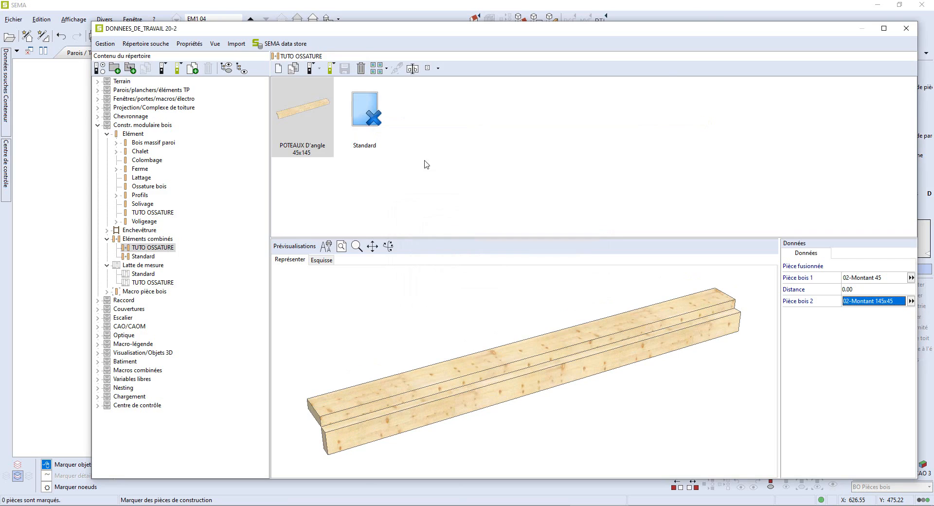
pyautogui.click(903, 30)
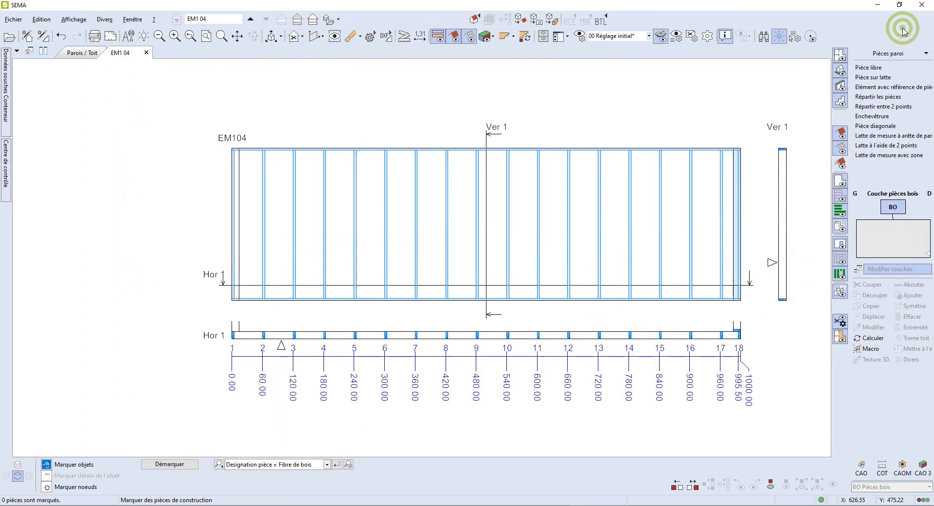
# - Modify the measuring lath's left edge element to the POTEAUX D'angle 45x145 combined element
pyautogui.click(578, 358)
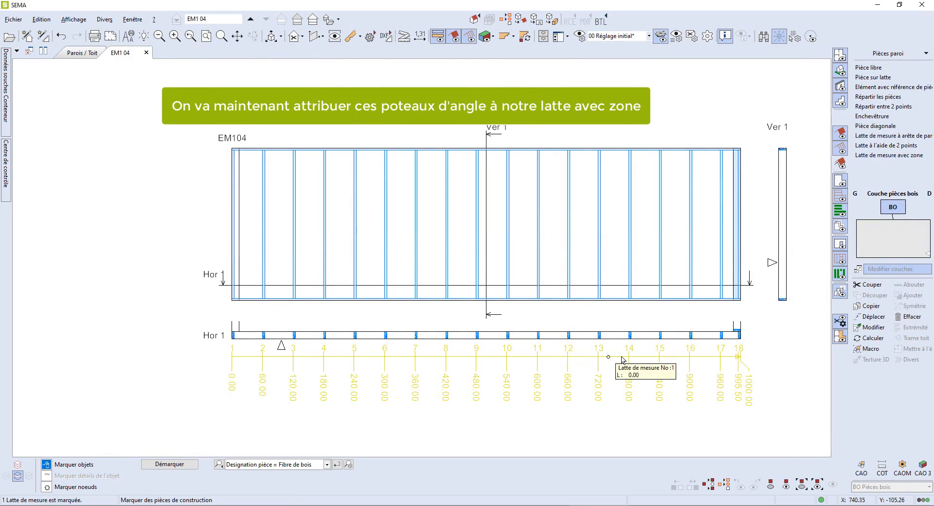
pyautogui.click(863, 328)
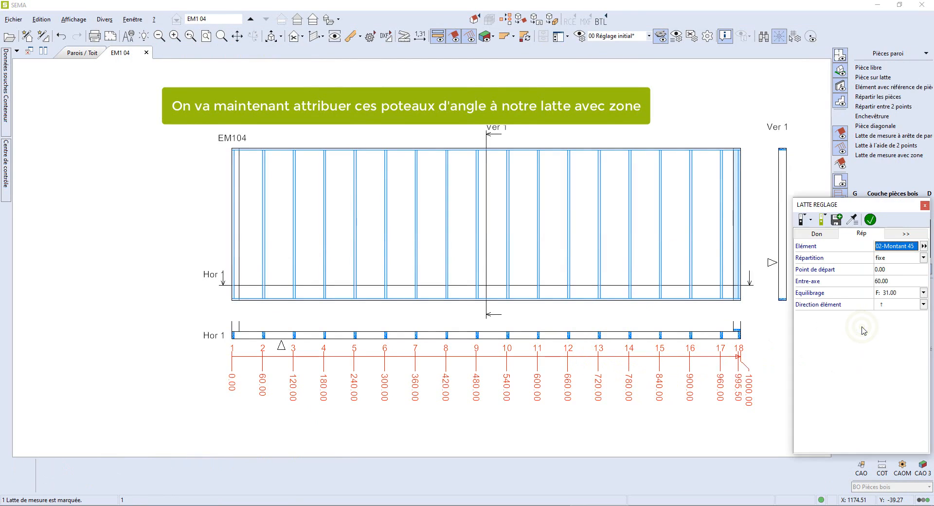
pyautogui.click(903, 234)
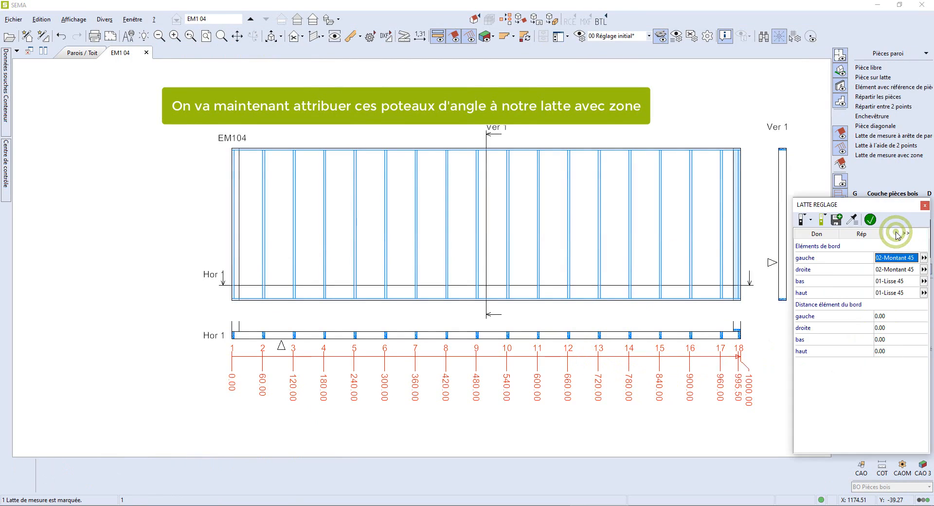
pyautogui.doubleClick(891, 259)
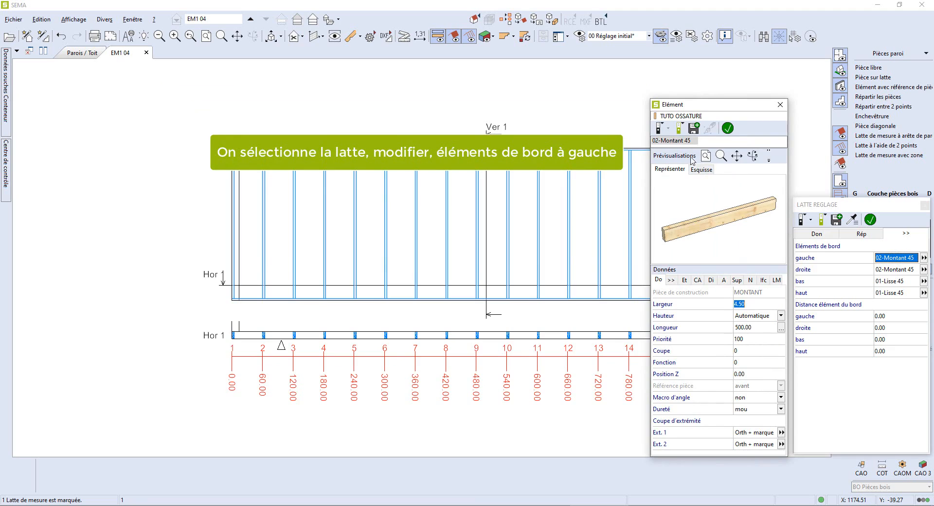
pyautogui.click(661, 129)
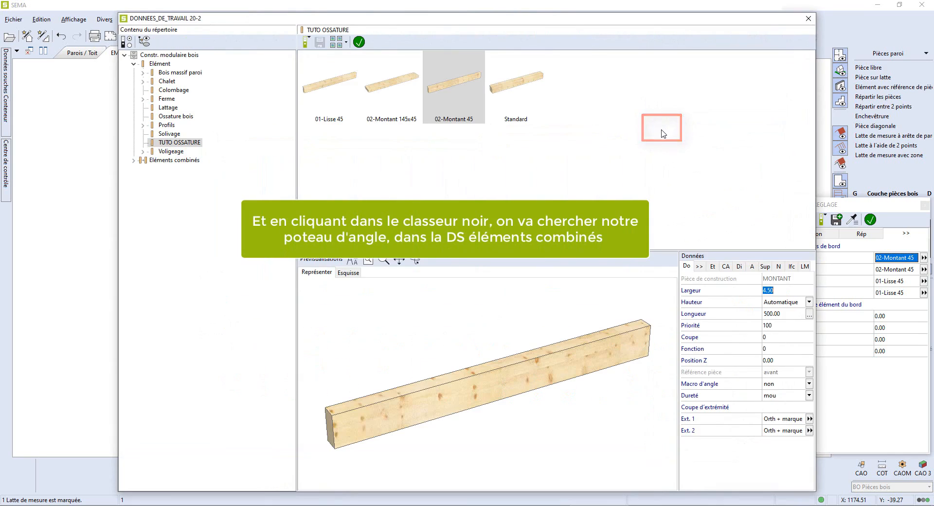
pyautogui.click(133, 160)
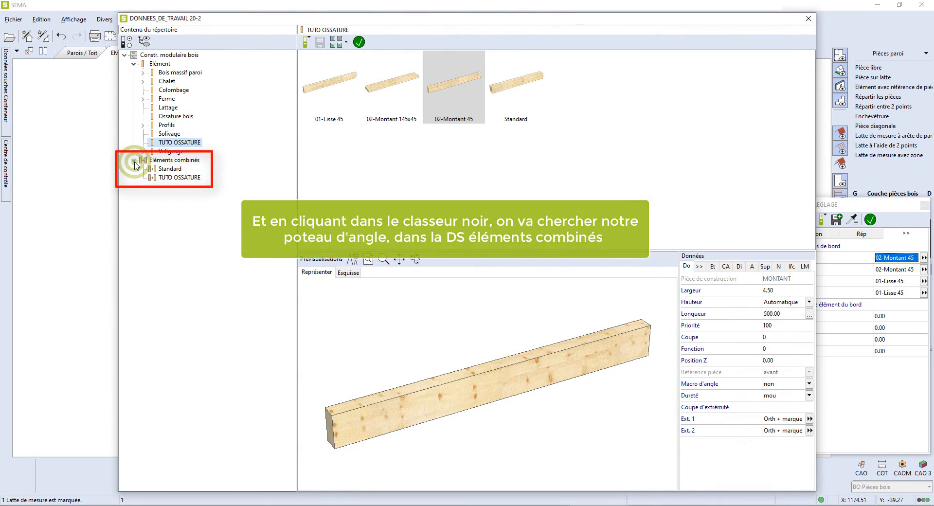
pyautogui.click(167, 178)
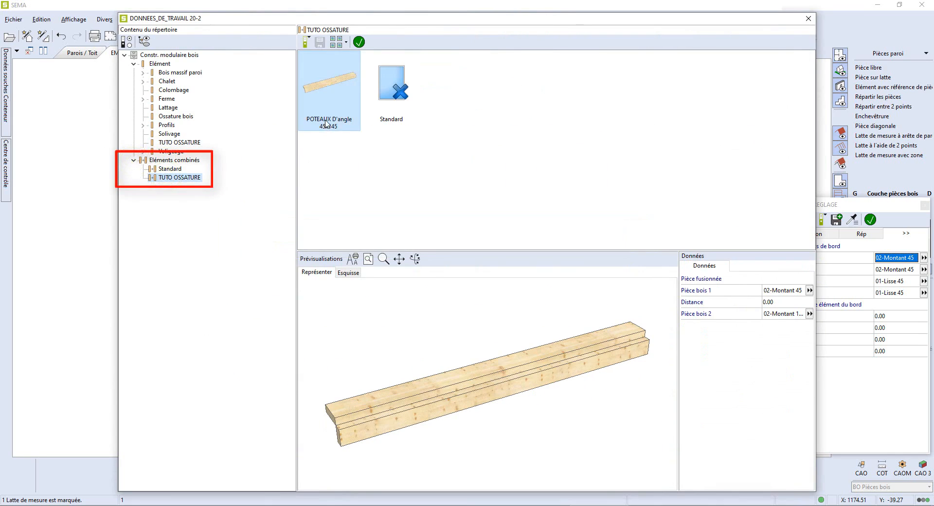
pyautogui.click(359, 42)
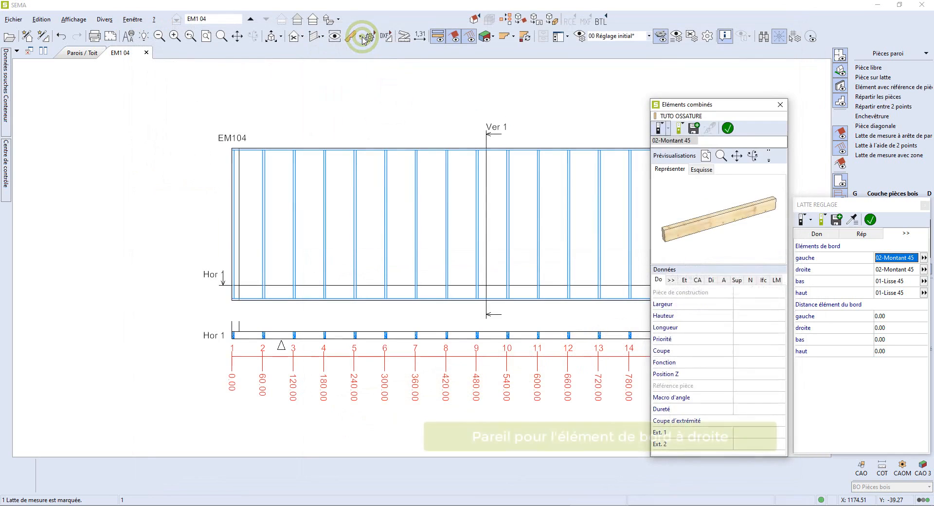
pyautogui.click(728, 128)
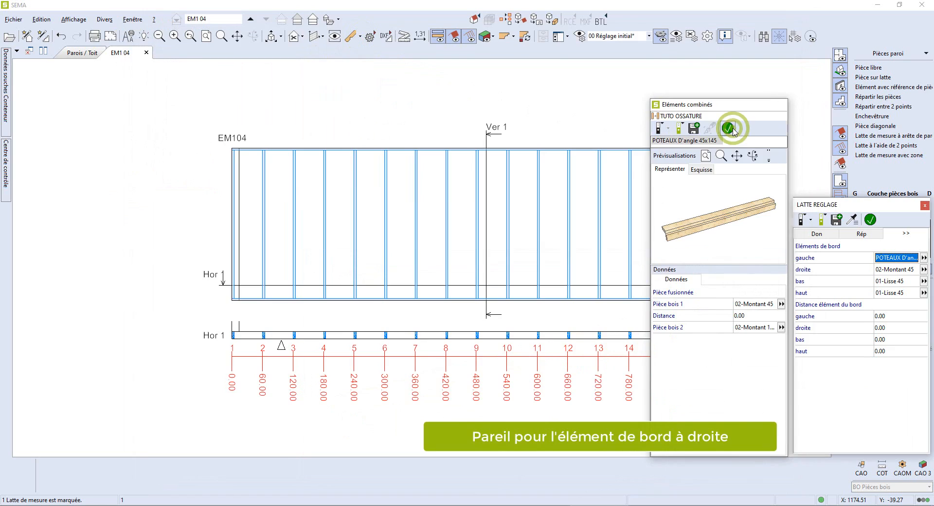
# - Set the measuring lath's right edge element to the POTEAUX D'angle 45x145 combined element from TUTO OSSATURE and validate the lath
pyautogui.click(884, 270)
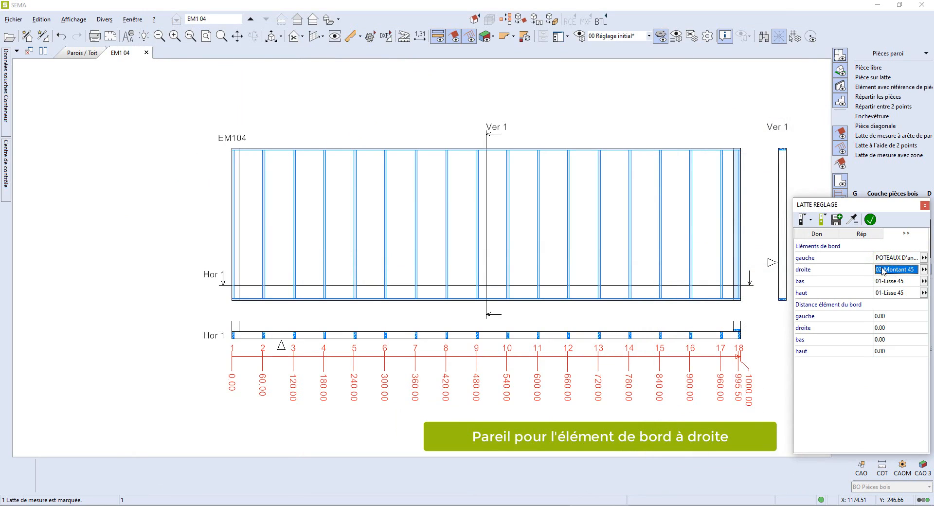
pyautogui.doubleClick(883, 270)
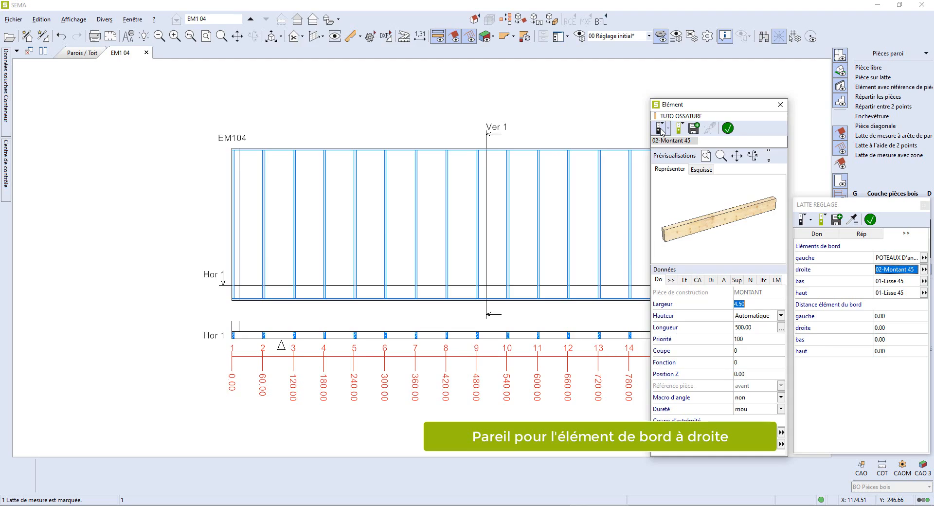
pyautogui.click(661, 128)
pyautogui.press('Left')
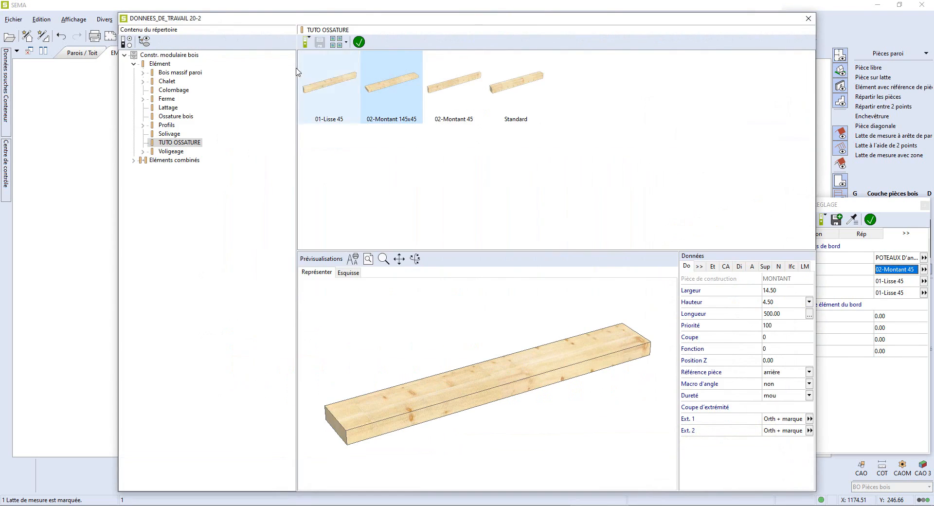
pyautogui.click(179, 163)
pyautogui.click(175, 178)
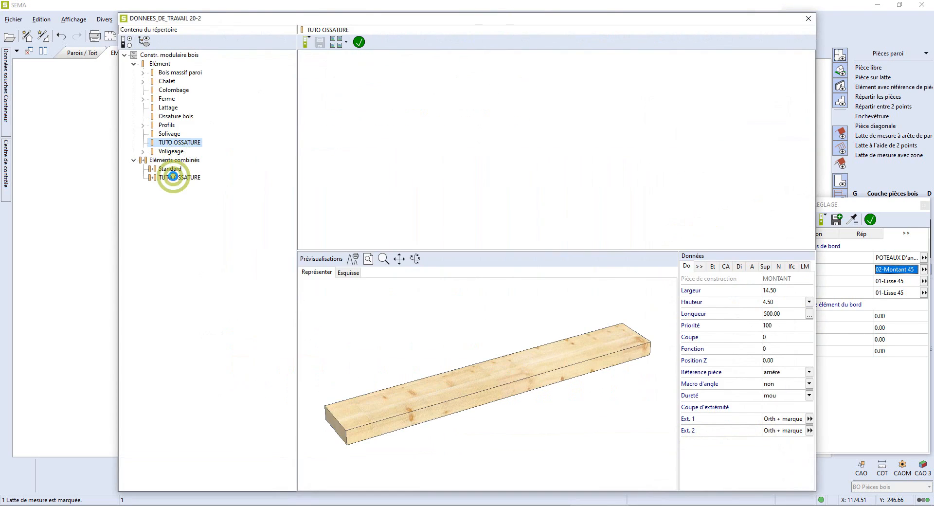
pyautogui.click(327, 98)
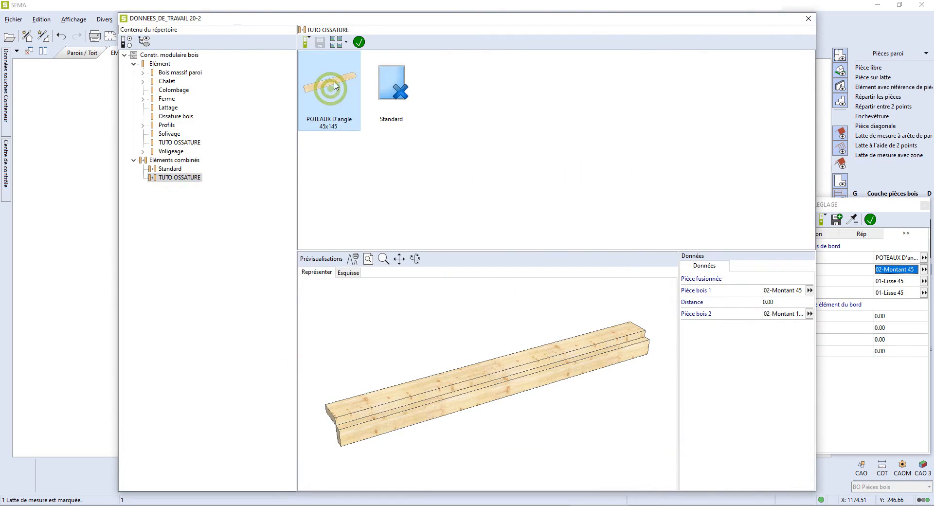
pyautogui.click(359, 42)
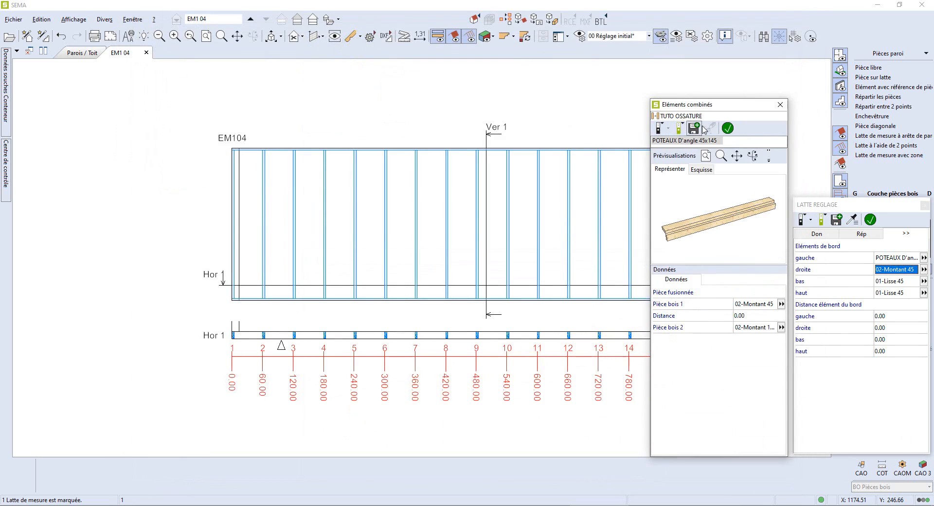
pyautogui.click(728, 128)
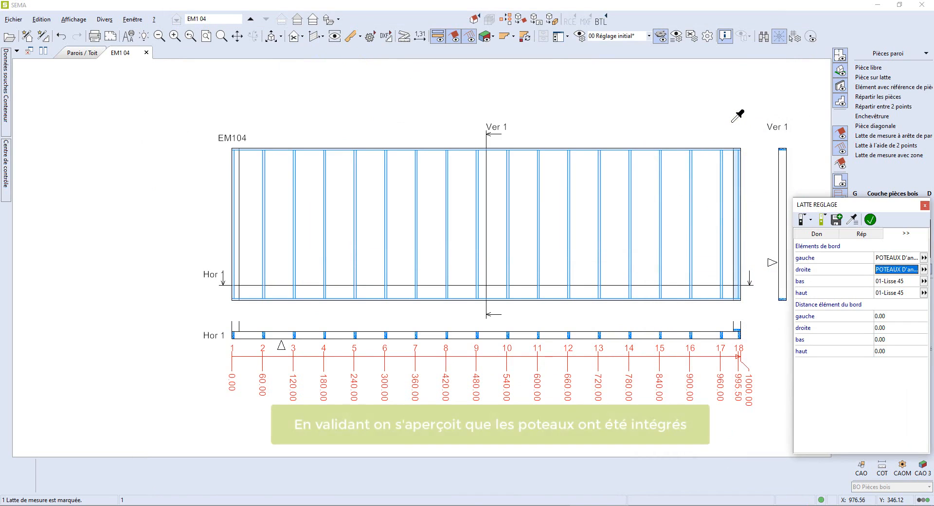
pyautogui.click(871, 220)
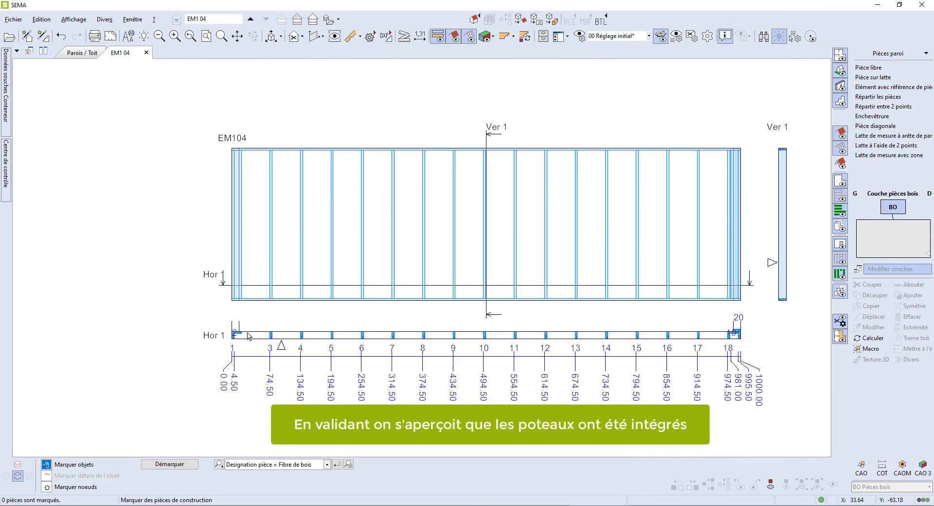
# - Draw a CAO box 119.6 wide and about 380 high starting at the wall's lower-left corner
pyautogui.scroll(3, 222, 324)
pyautogui.scroll(-4, 266, 316)
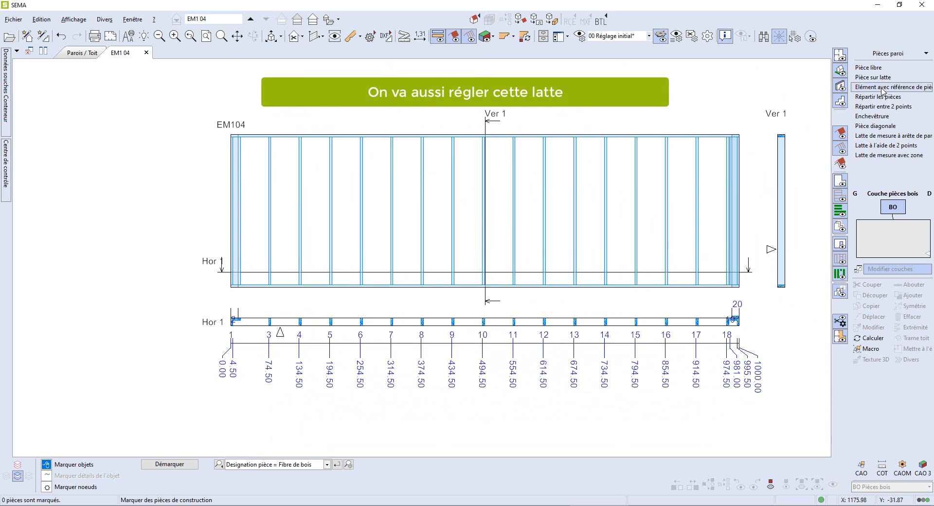
pyautogui.click(861, 467)
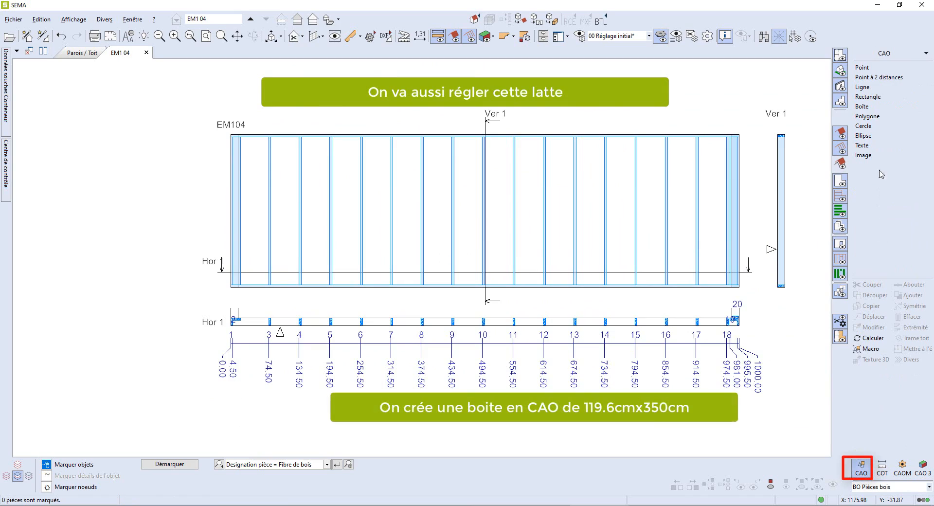
pyautogui.click(868, 106)
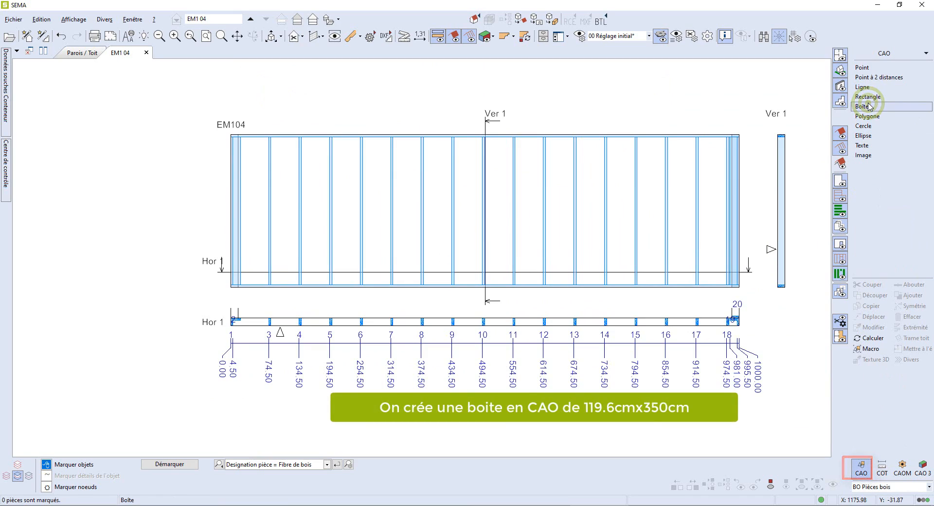
pyautogui.click(868, 133)
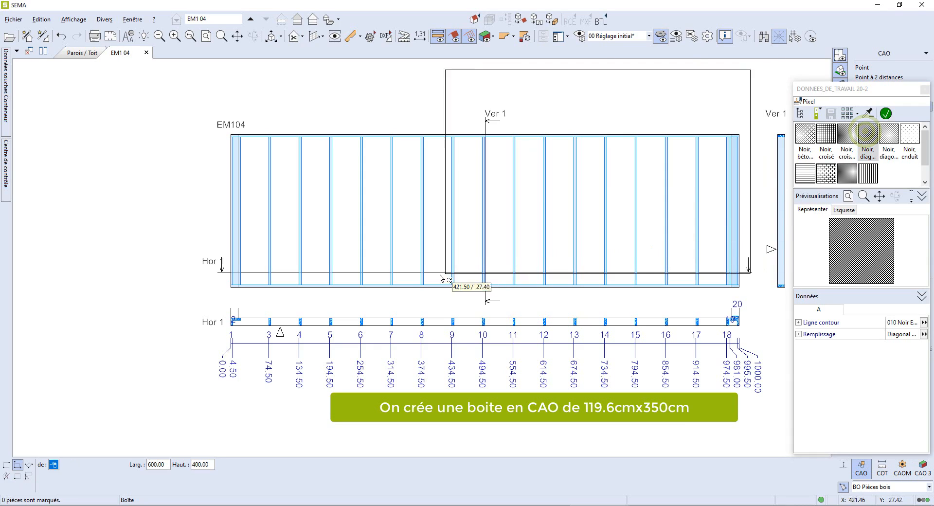
pyautogui.click(232, 290)
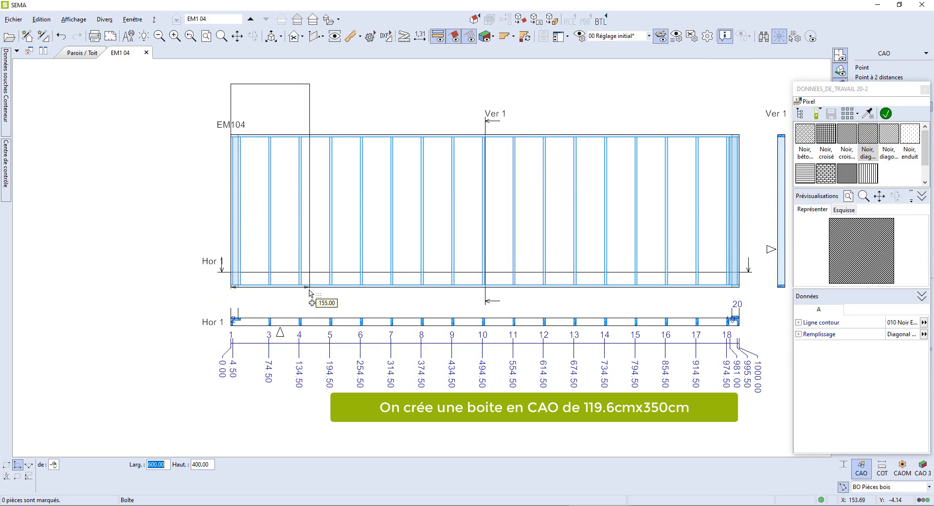
pyautogui.write('119.6')
pyautogui.press('Tab')
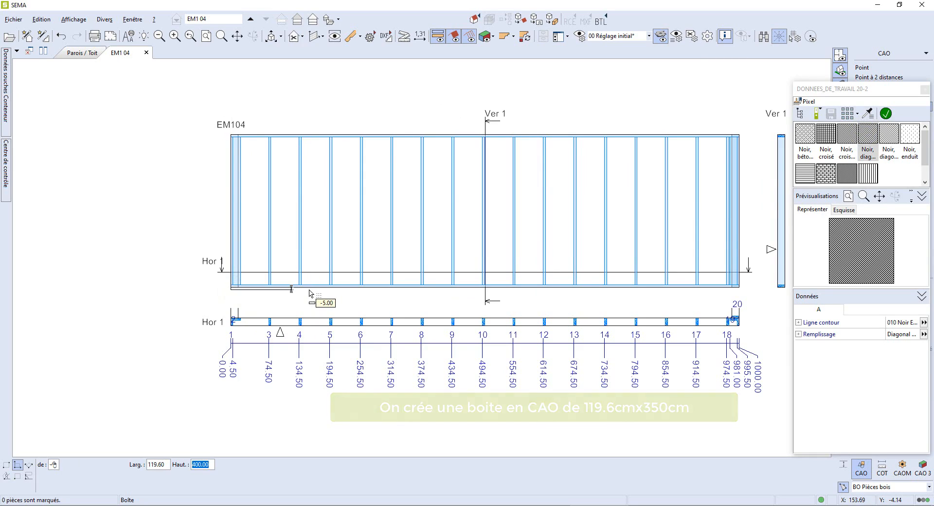
pyautogui.click(294, 97)
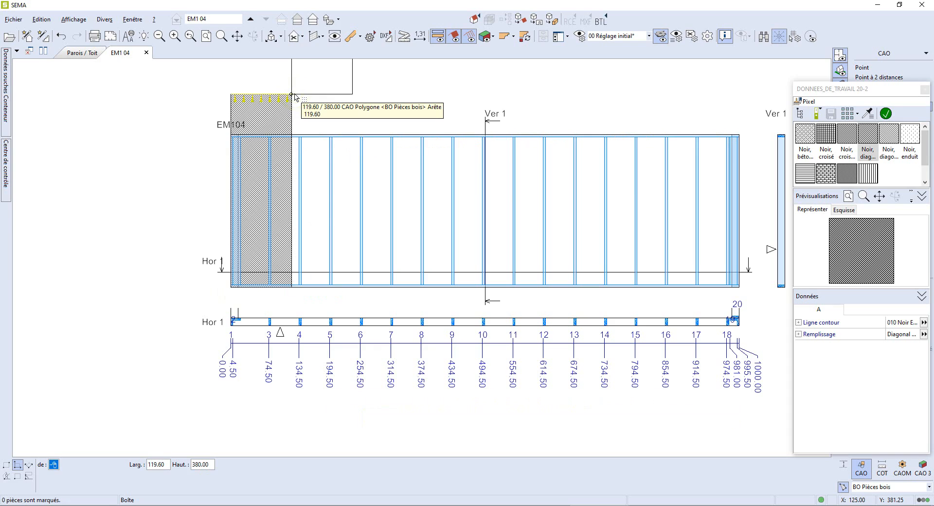
pyautogui.press('Escape')
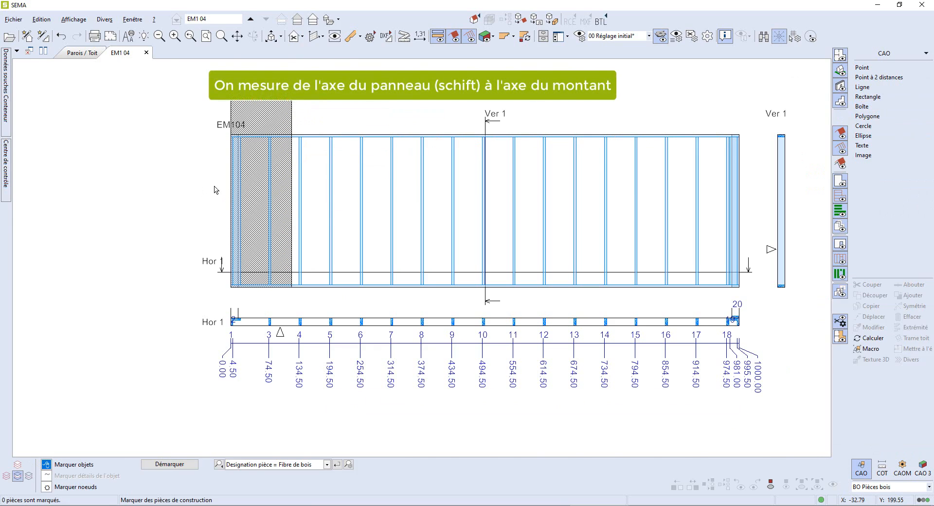
# - Measure the distance from the box's axis to the nearest stud's axis and copy the DX value
pyautogui.scroll(4, 214, 186)
pyautogui.moveTo(214, 186); pyautogui.dragTo(252, 241, button='middle')
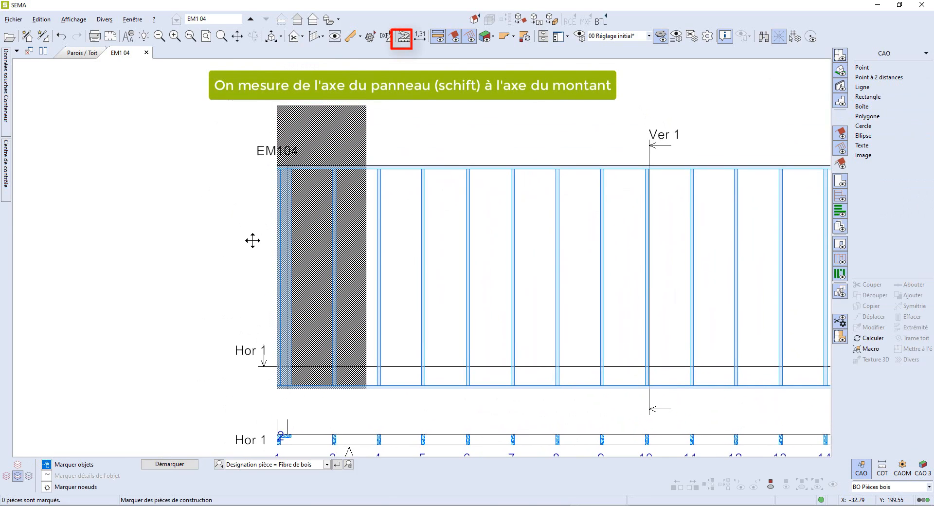
pyautogui.click(405, 38)
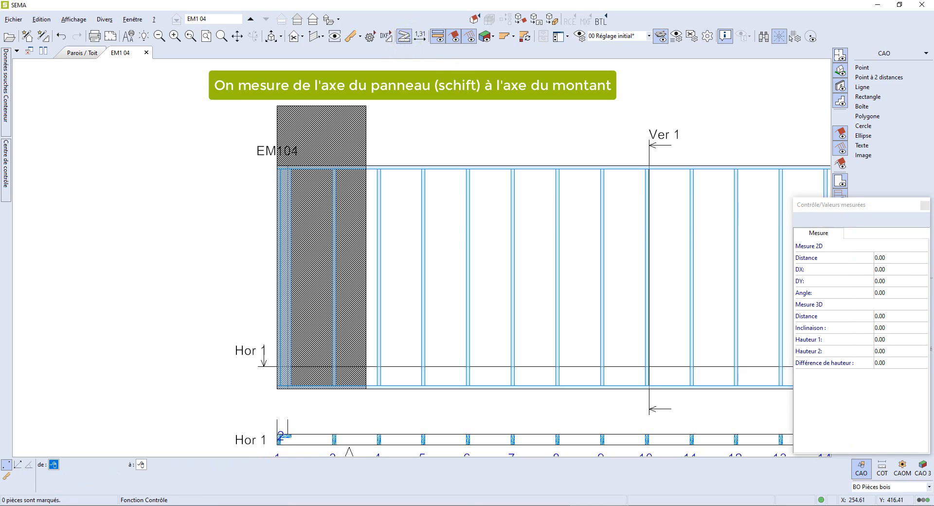
pyautogui.click(329, 113)
pyautogui.scroll(4, 334, 173)
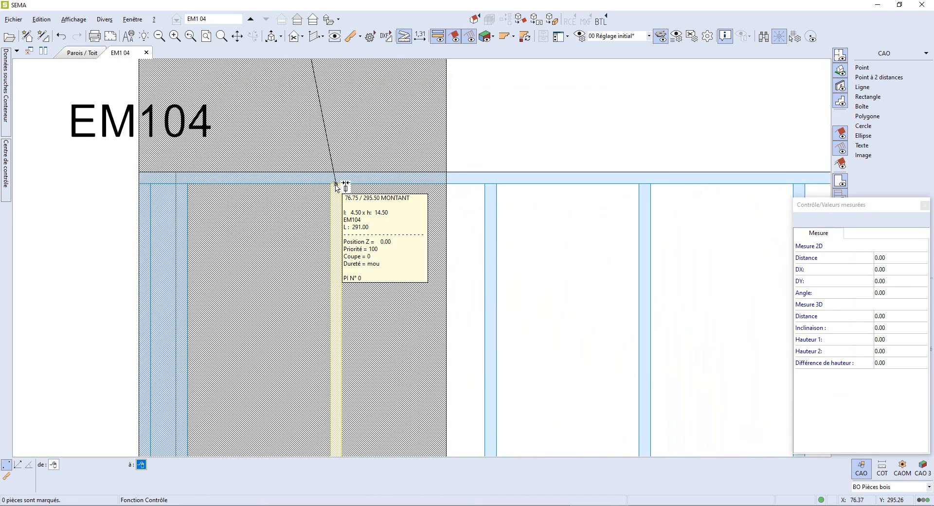
pyautogui.click(336, 187)
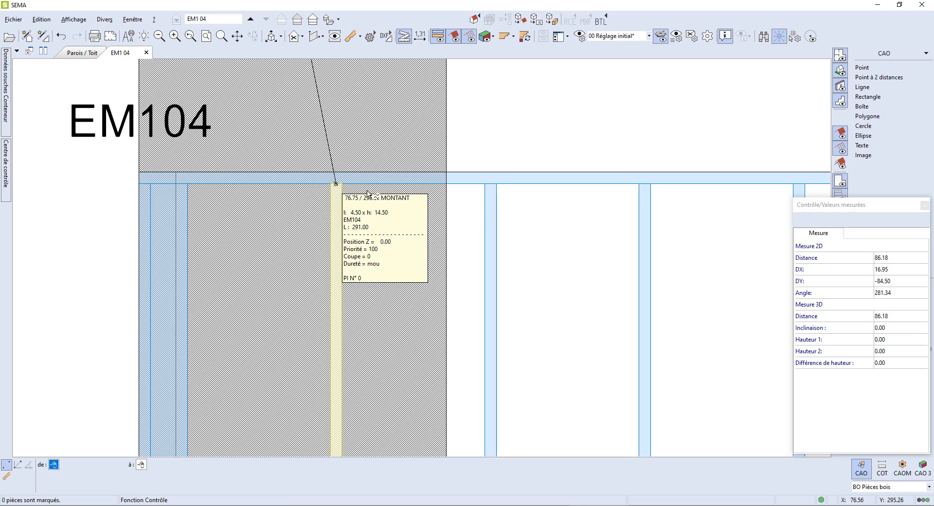
pyautogui.doubleClick(890, 269)
pyautogui.hotkey('ctrl', 'c')
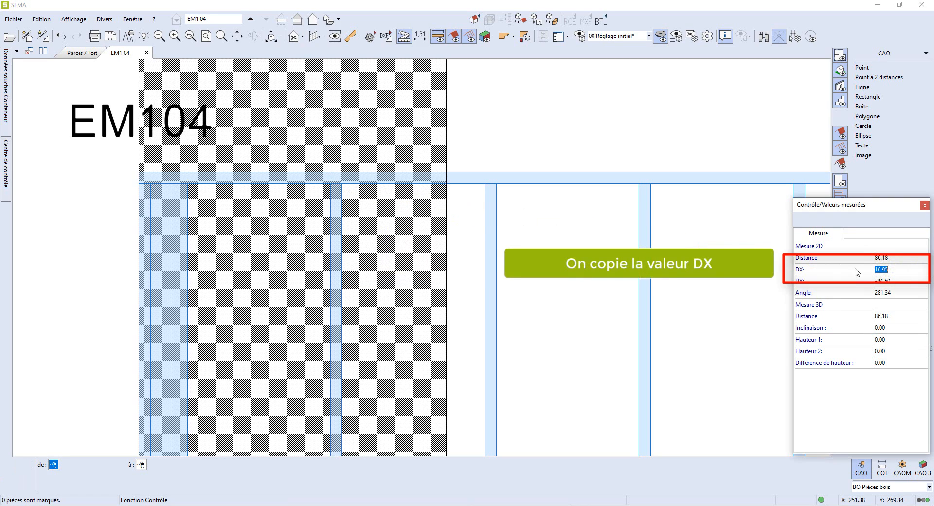
pyautogui.scroll(-3, 431, 253)
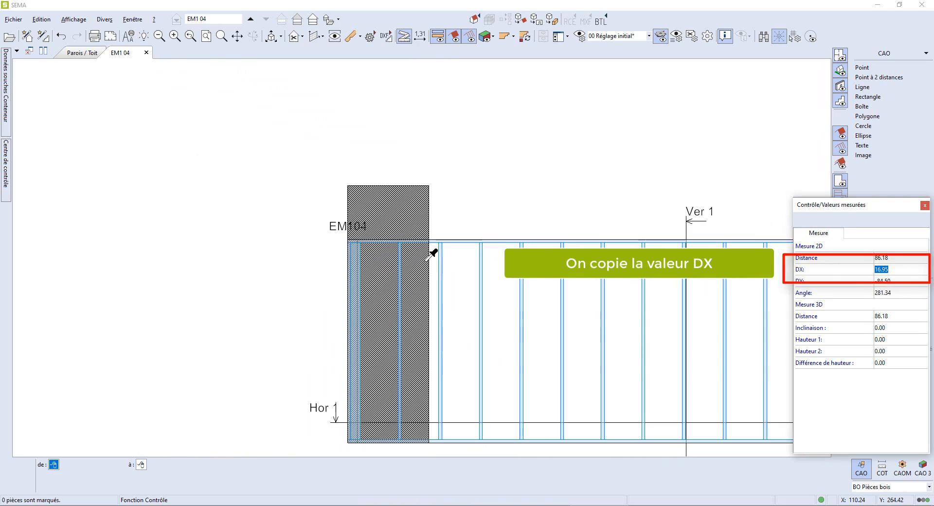
pyautogui.click(924, 205)
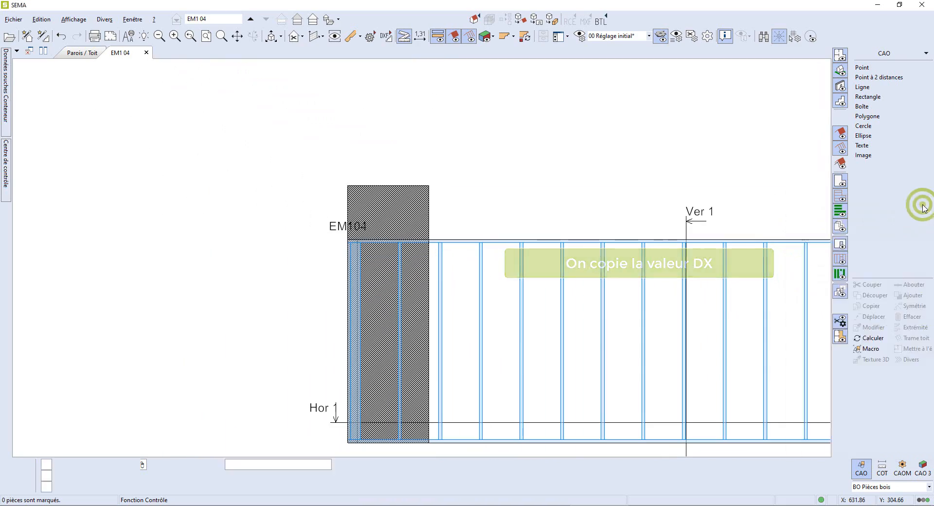
# - Set the measuring lath's start point to 16.95 and validate the lath
pyautogui.scroll(-2, 415, 294)
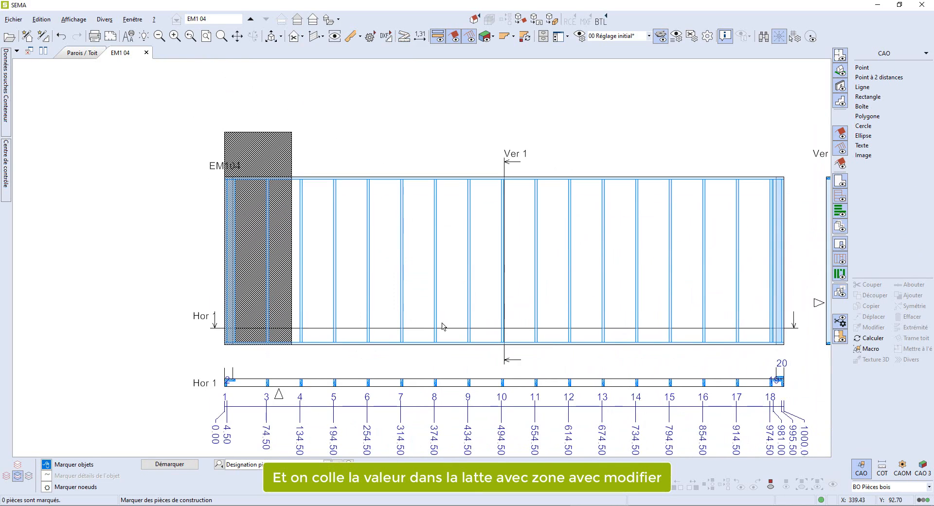
pyautogui.click(483, 412)
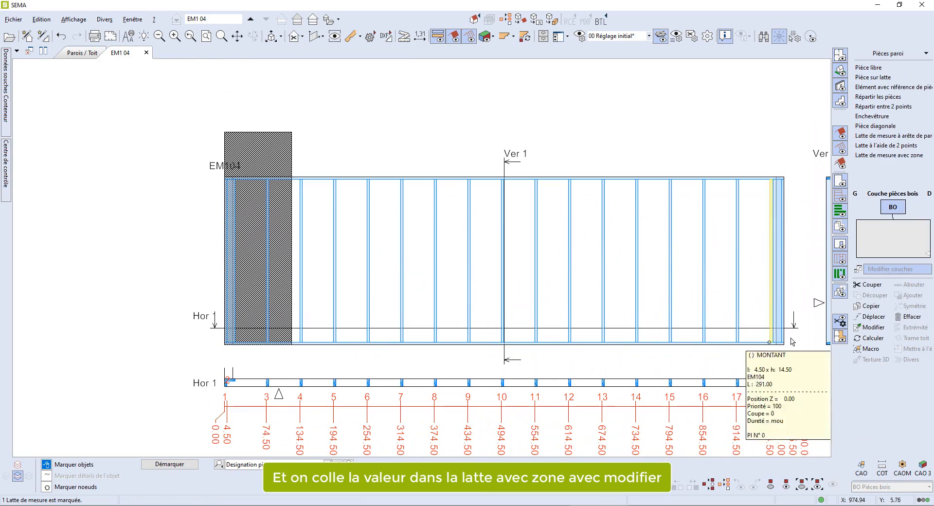
pyautogui.click(865, 327)
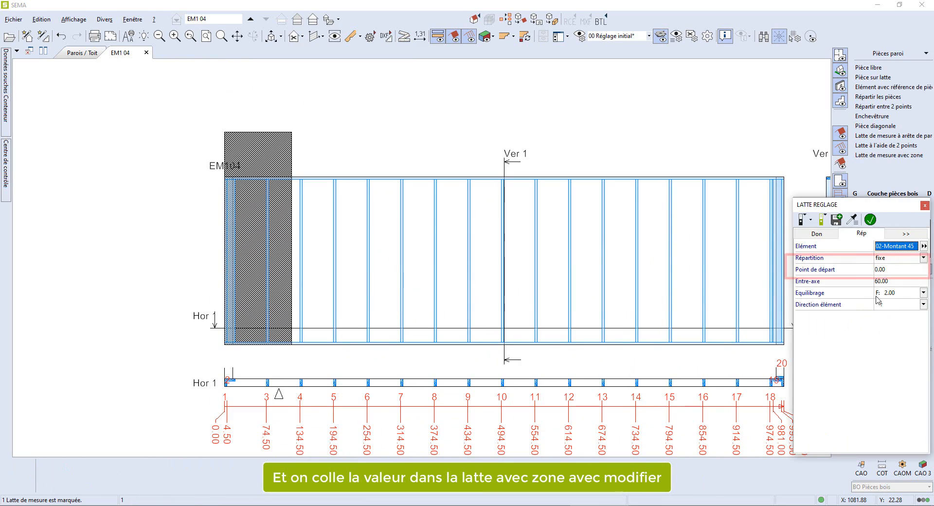
pyautogui.click(888, 268)
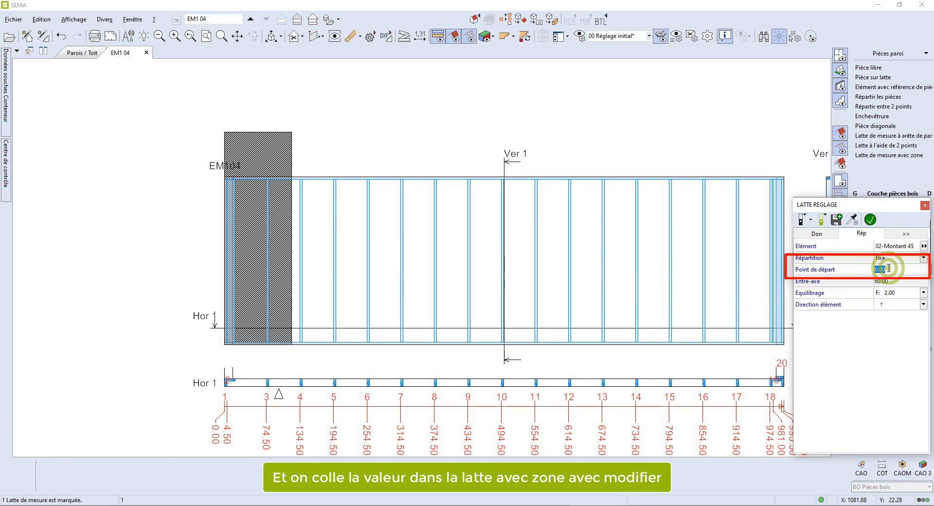
pyautogui.hotkey('ctrl', 'v')
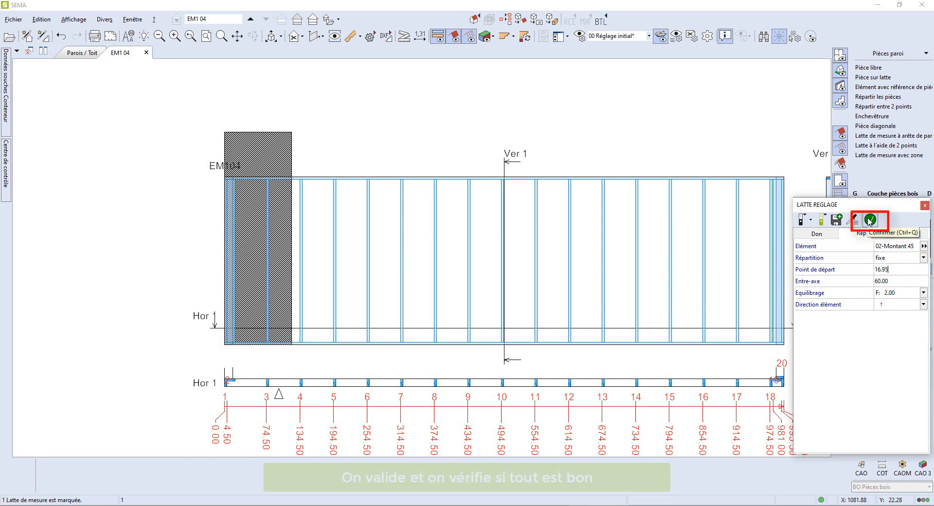
pyautogui.click(870, 221)
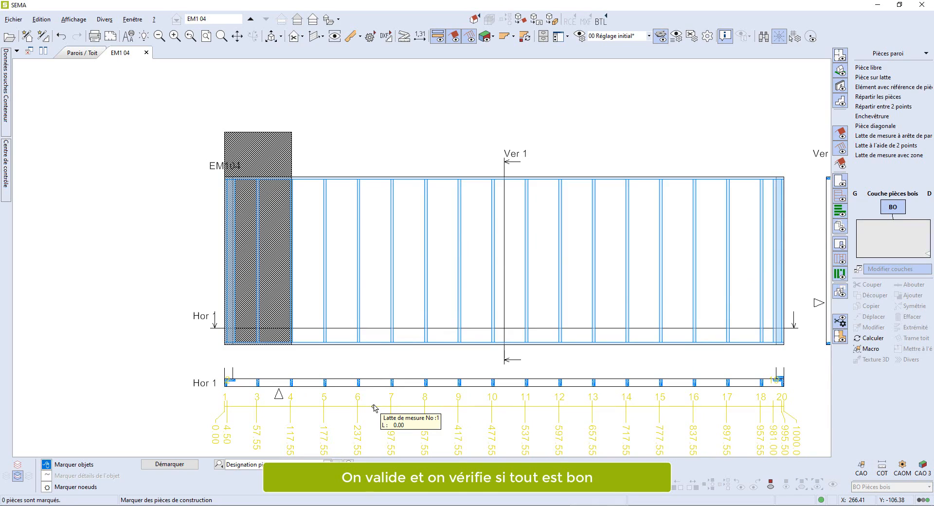
# - Copy the CAO box twice, placing the copies side by side to its right along the wall
pyautogui.scroll(3, 260, 121)
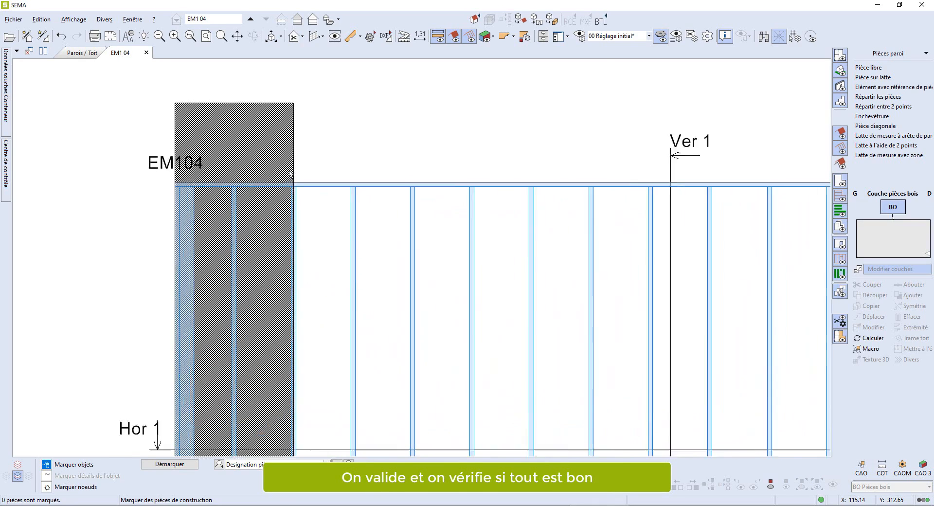
pyautogui.click(188, 115)
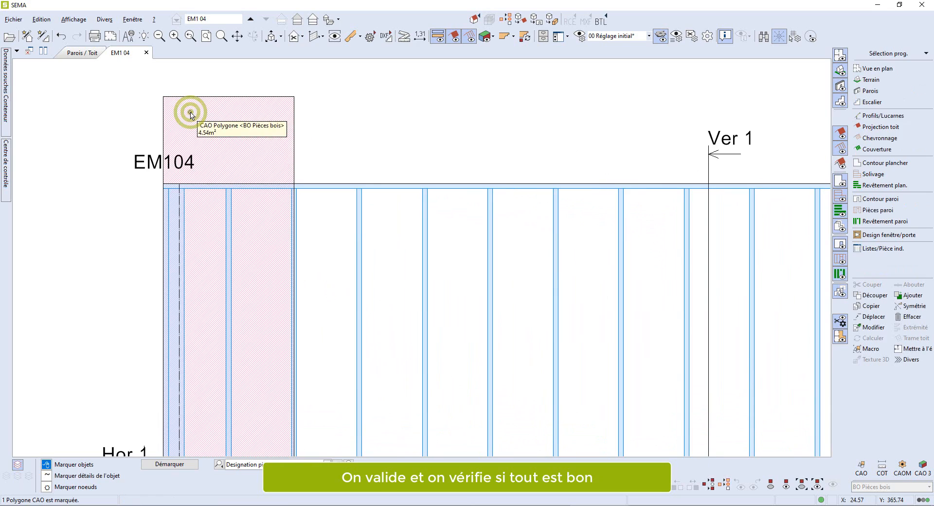
pyautogui.click(876, 308)
pyautogui.click(165, 98)
pyautogui.click(254, 99)
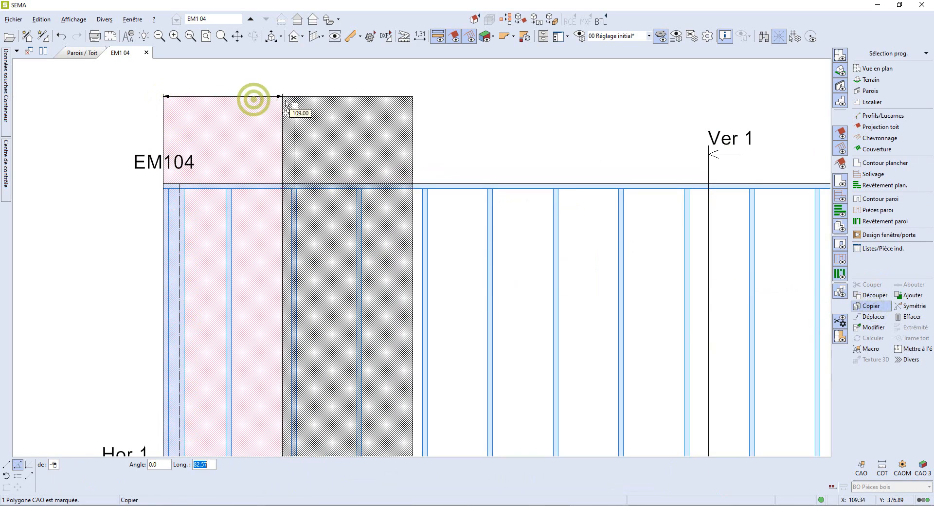
pyautogui.click(293, 97)
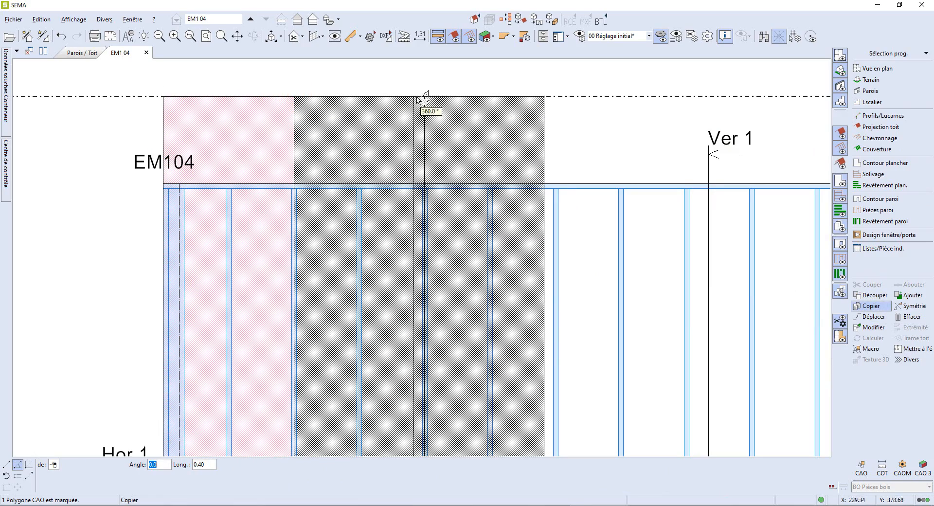
pyautogui.click(427, 98)
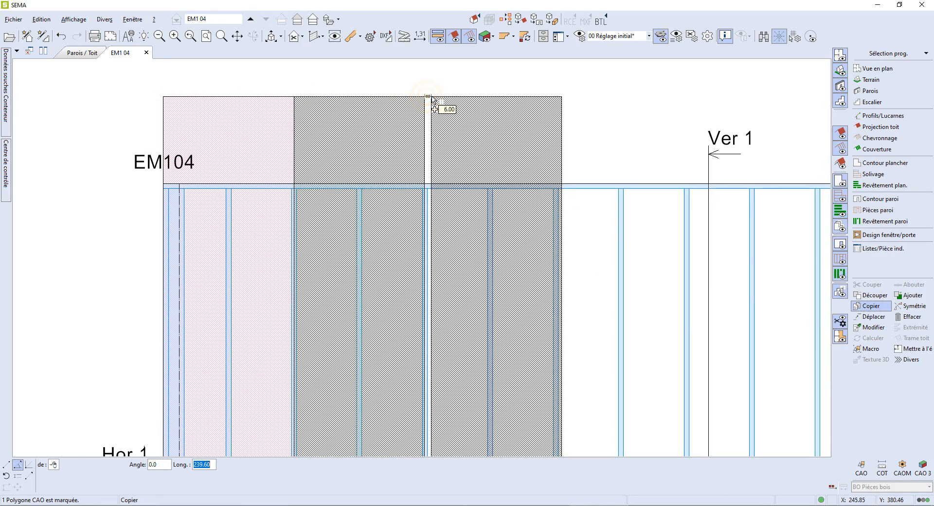
pyautogui.press('Return')
pyautogui.press('Escape')
pyautogui.scroll(-3, 435, 185)
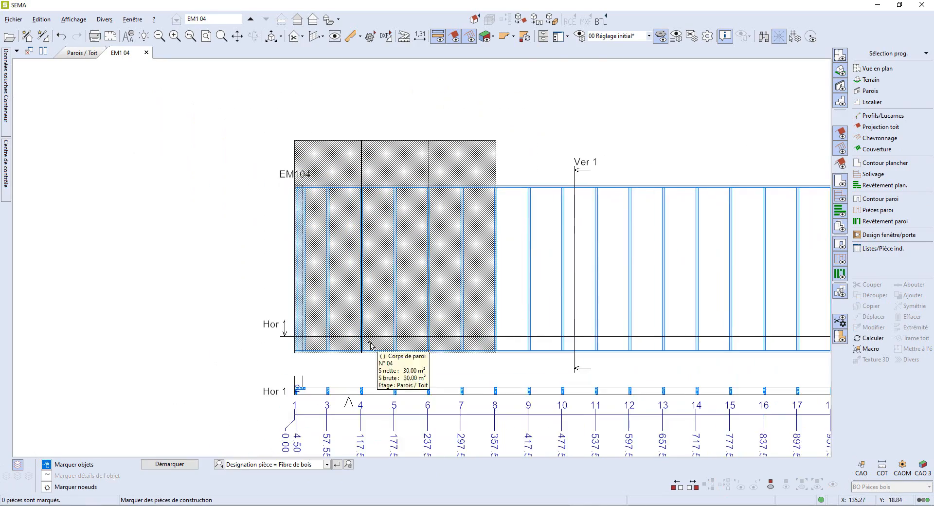
# - Save the selected measuring lath into the TUTO OSSATURE data as LATTE SANS DEPASSE OSB and close the lath settings
pyautogui.scroll(6, 364, 349)
pyautogui.scroll(2, 364, 351)
pyautogui.scroll(-5, 364, 350)
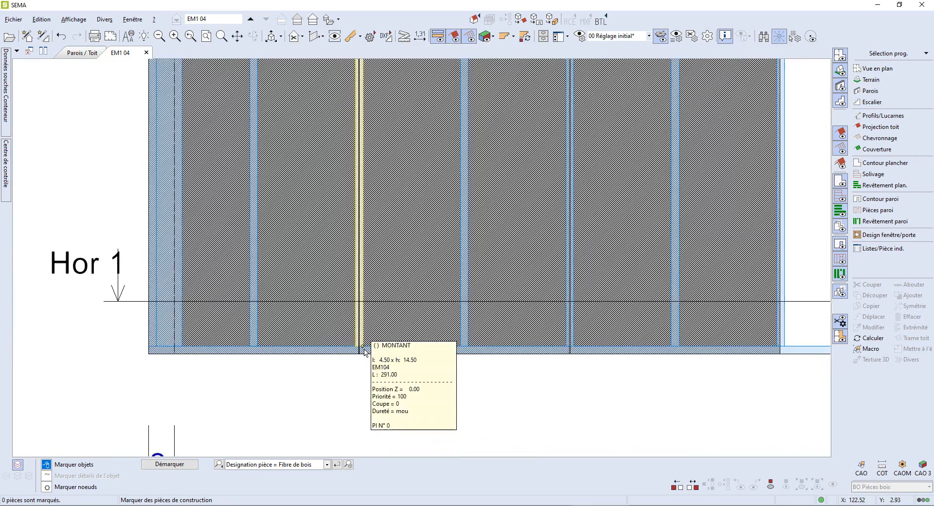
pyautogui.scroll(-3, 402, 286)
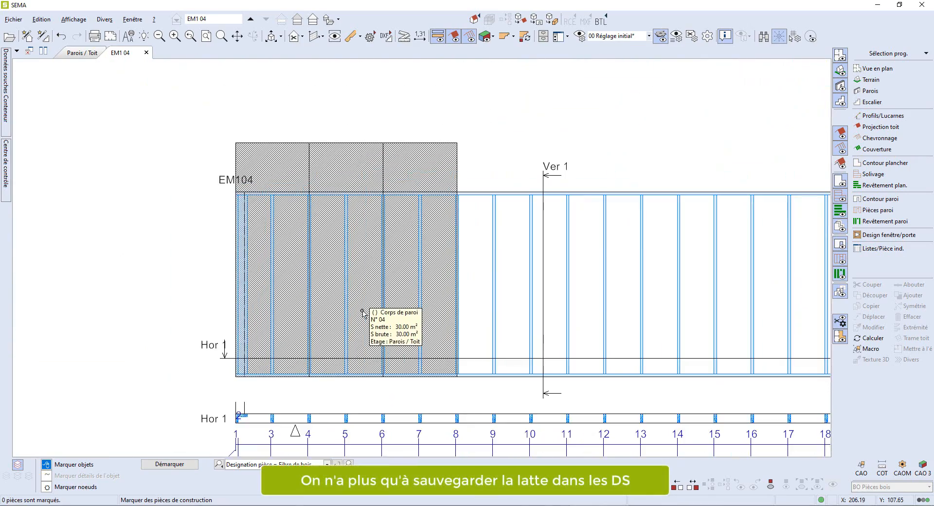
pyautogui.click(440, 443)
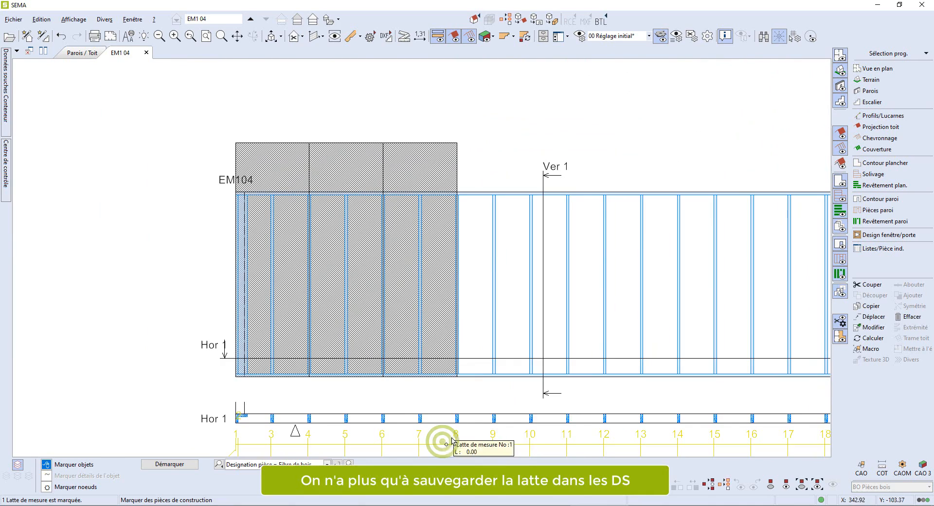
pyautogui.click(869, 329)
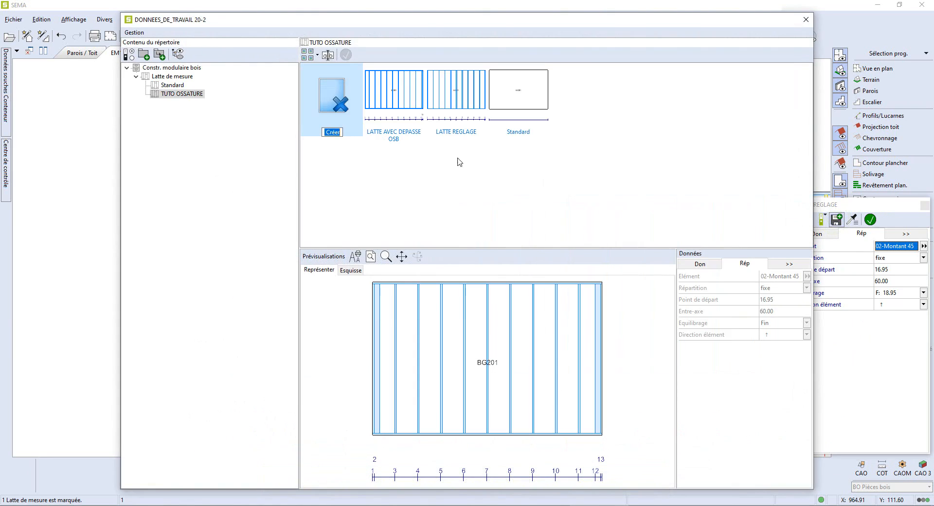
pyautogui.write('LATTE SANS DEPASSE OSB')
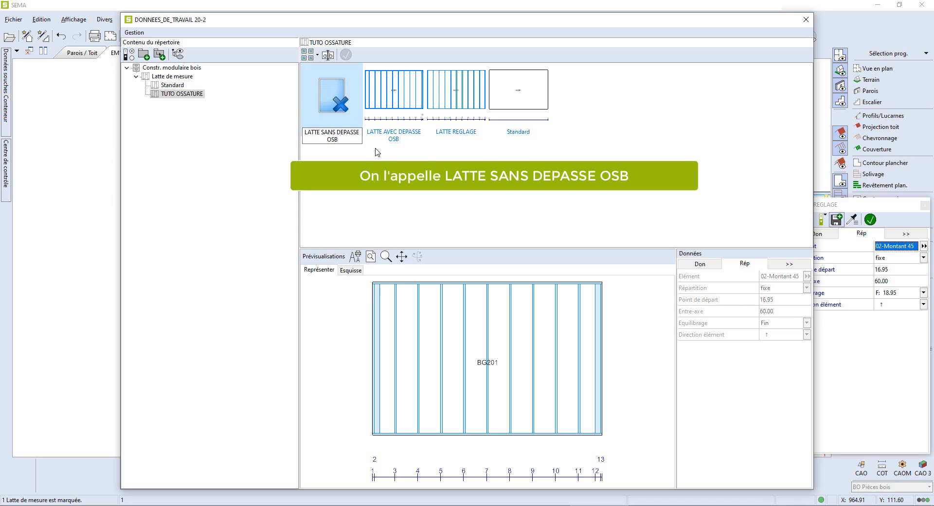
pyautogui.press('Return')
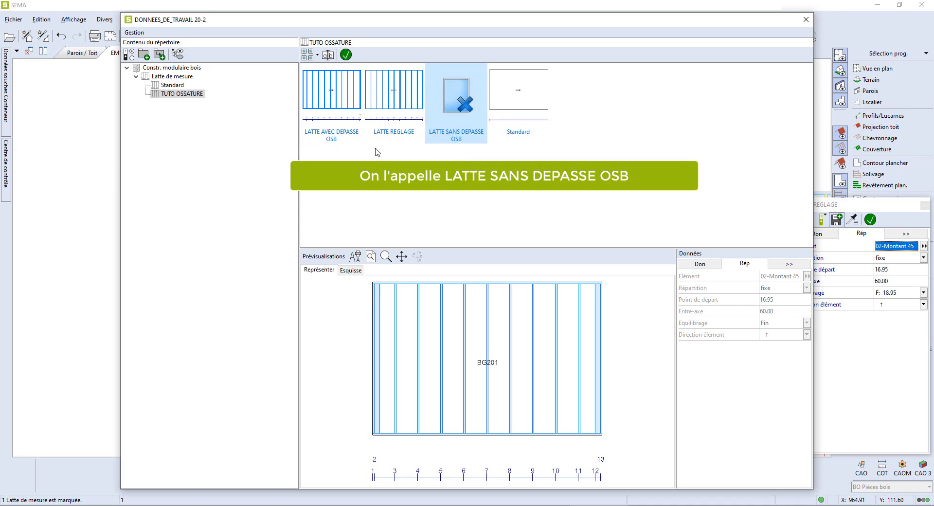
pyautogui.click(346, 55)
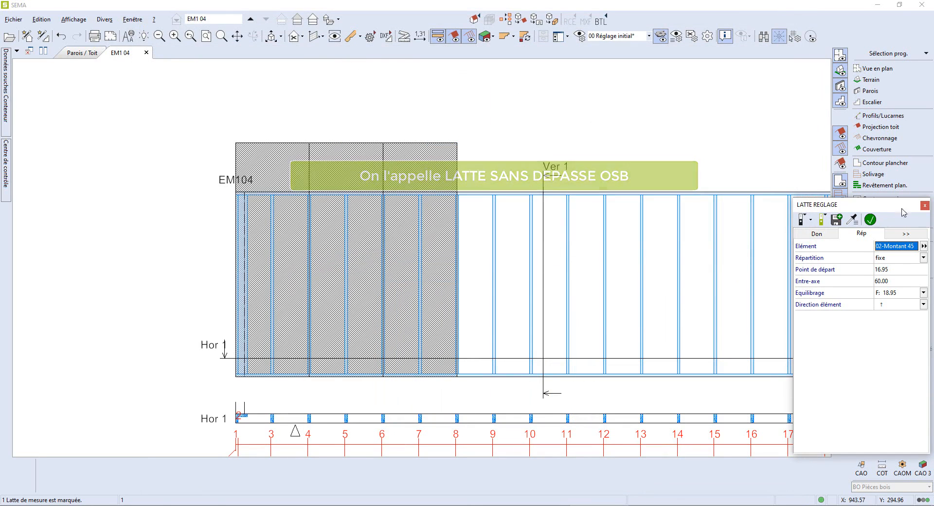
pyautogui.click(925, 205)
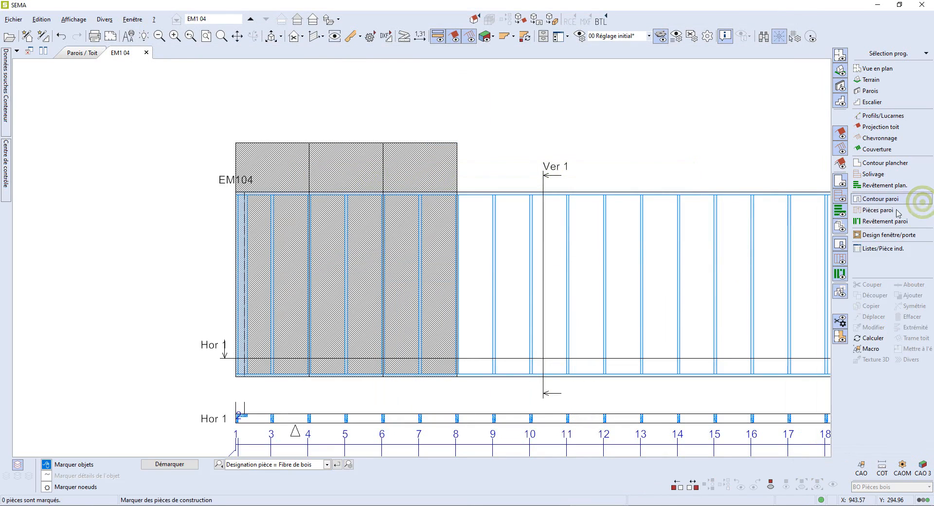
# - Open wall EM103 and apply a measuring lath by zone with LATTE AVEC DEPASSE OSB across the whole wall
pyautogui.click(77, 52)
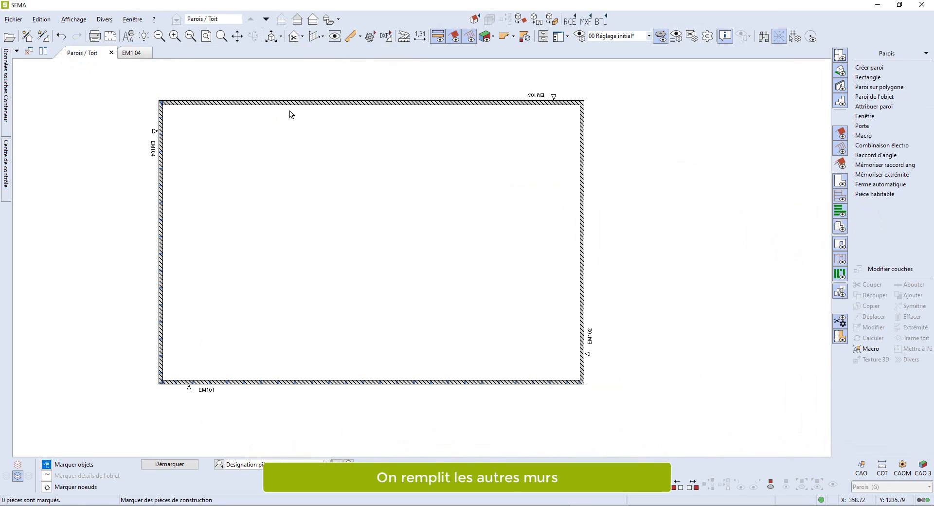
pyautogui.click(293, 104)
pyautogui.click(336, 37)
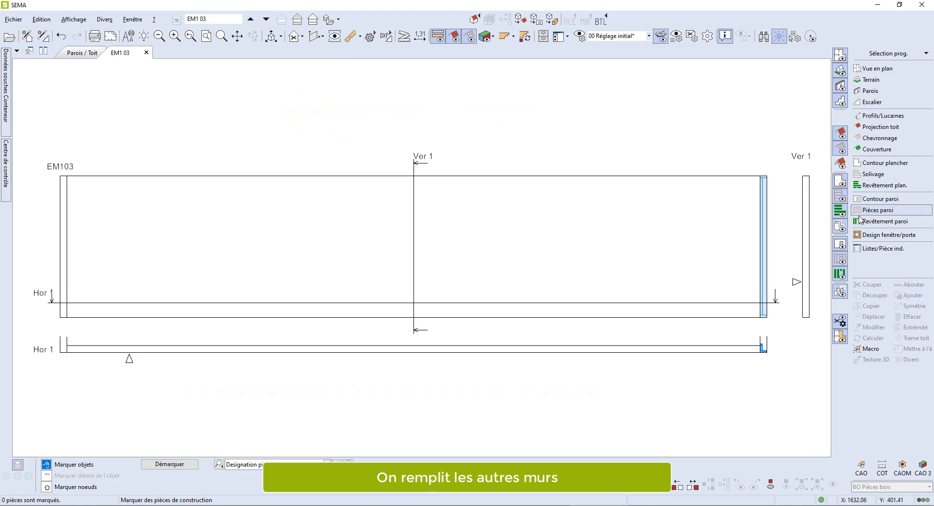
pyautogui.click(869, 213)
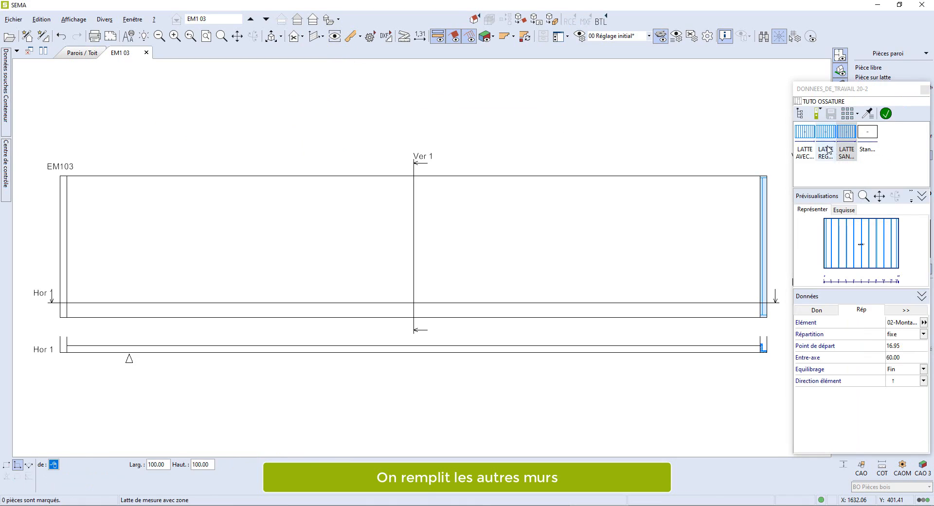
pyautogui.click(810, 147)
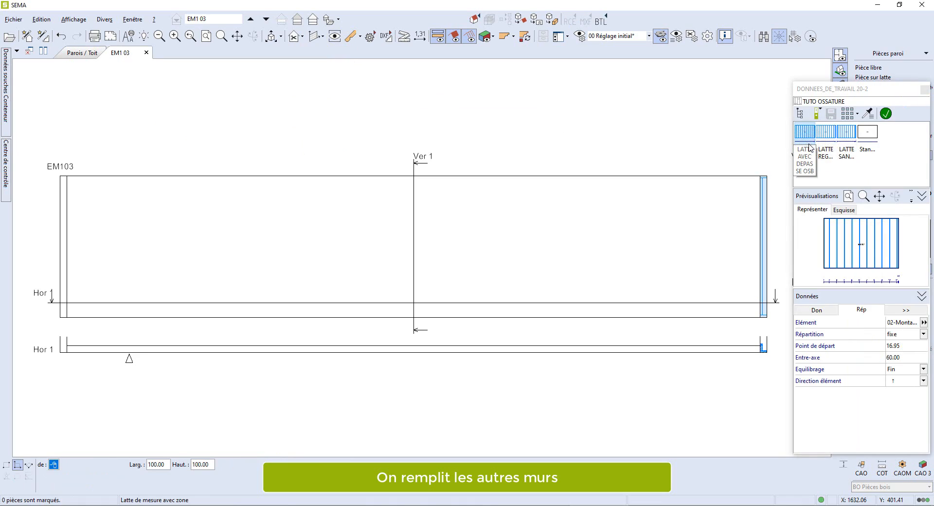
pyautogui.click(71, 320)
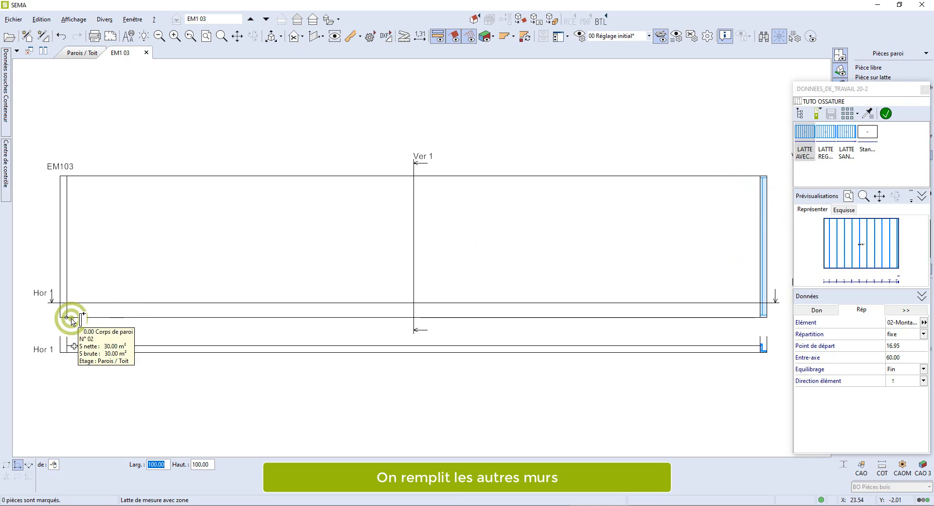
pyautogui.click(762, 178)
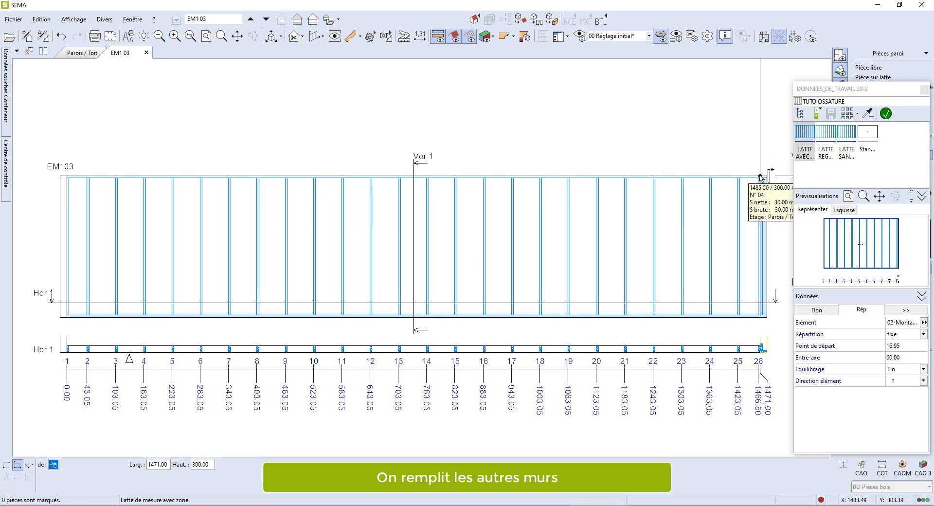
# - Open wall EM102 and apply a measuring lath by zone with LATTE SANS DEPASSE OSB across the whole wall
pyautogui.click(82, 52)
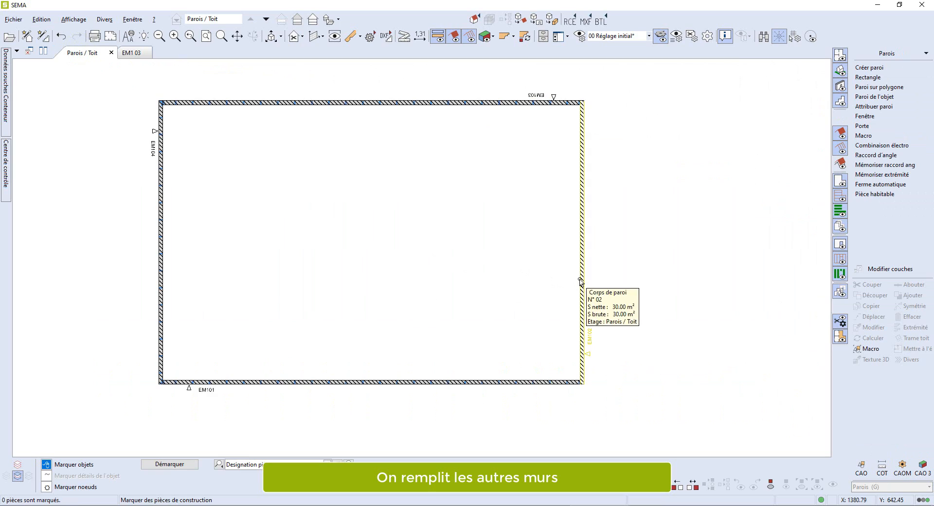
pyautogui.click(579, 278)
pyautogui.click(336, 37)
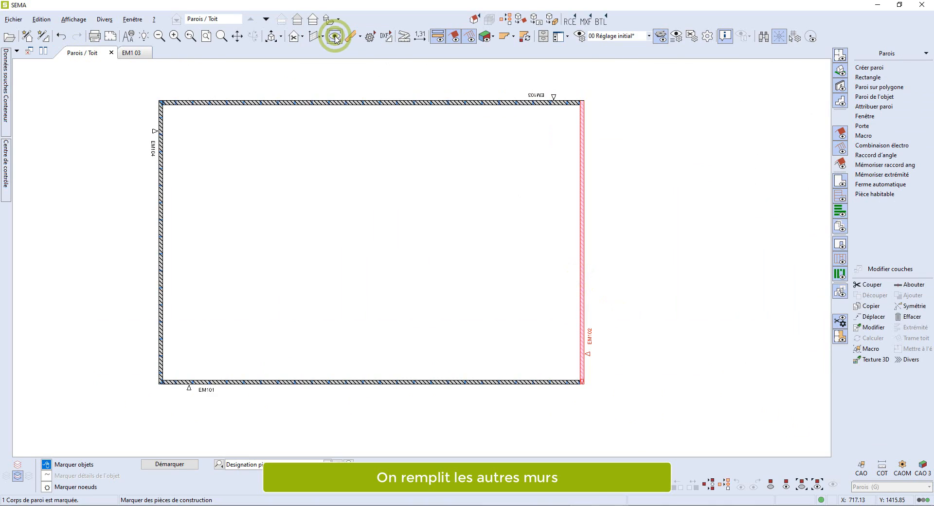
pyautogui.click(906, 157)
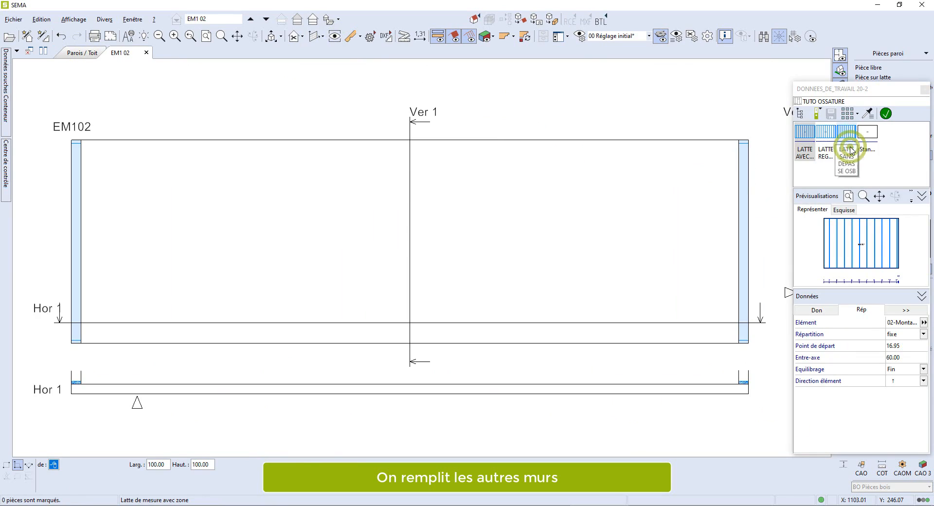
pyautogui.click(849, 152)
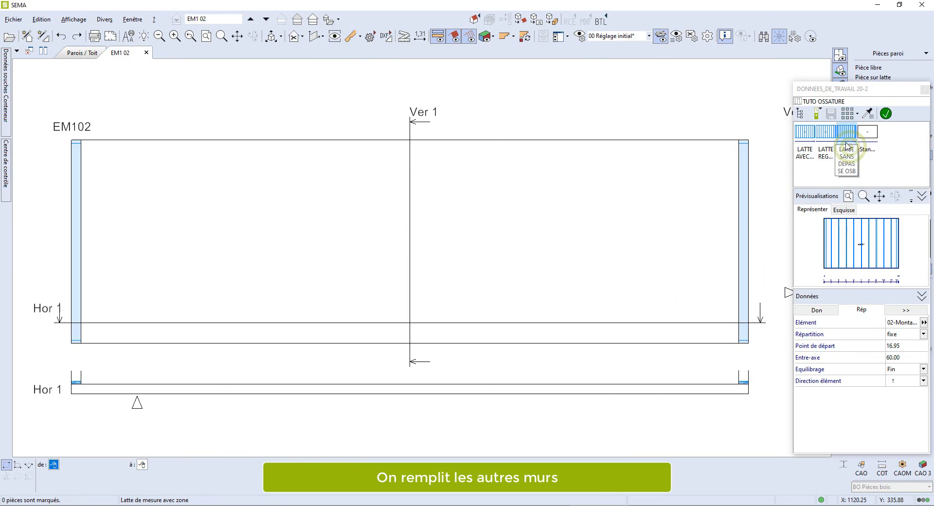
pyautogui.click(72, 342)
pyautogui.click(753, 142)
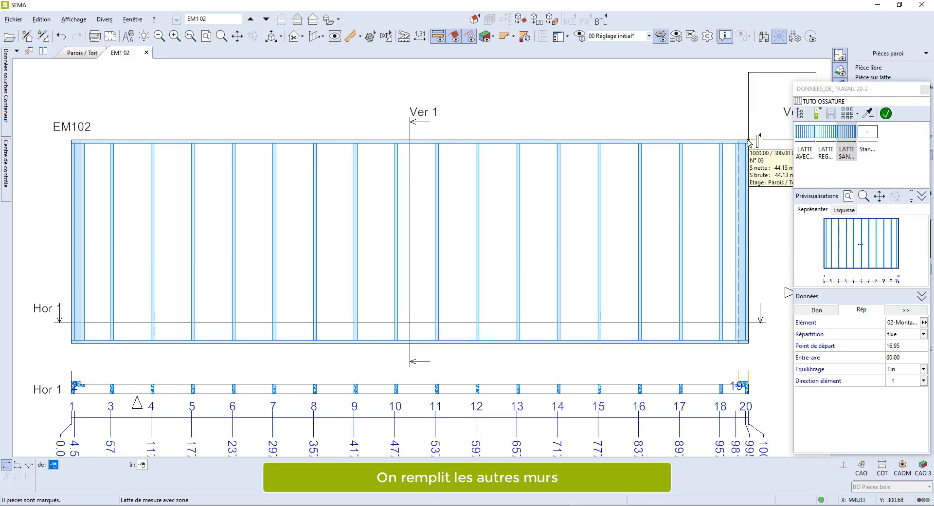
pyautogui.press('Escape')
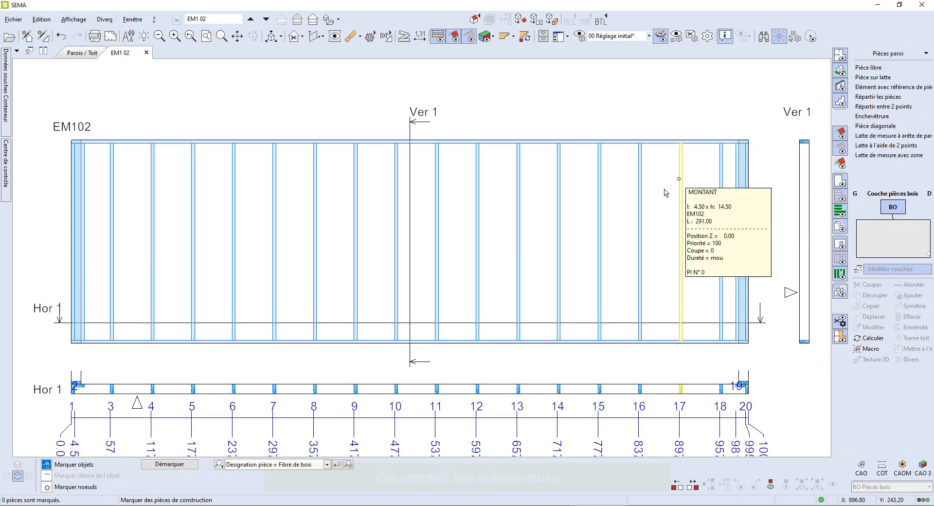
# - Open a 3D view of the walls and hide the panel cladding to show the studs
pyautogui.scroll(-3, 667, 193)
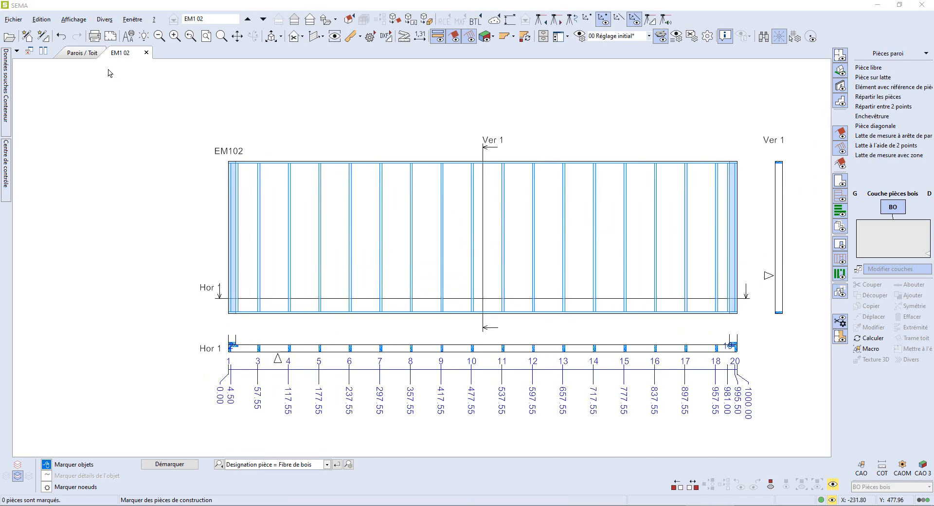
pyautogui.click(81, 53)
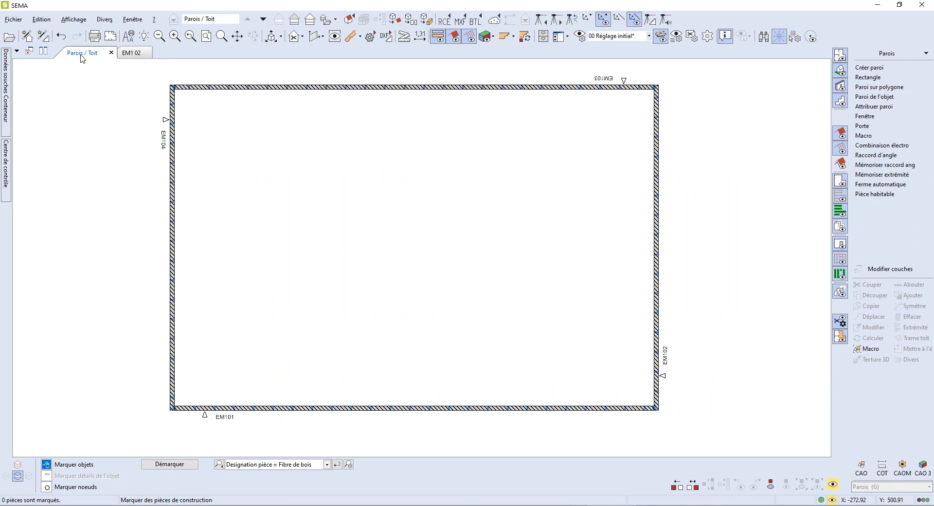
pyautogui.click(271, 39)
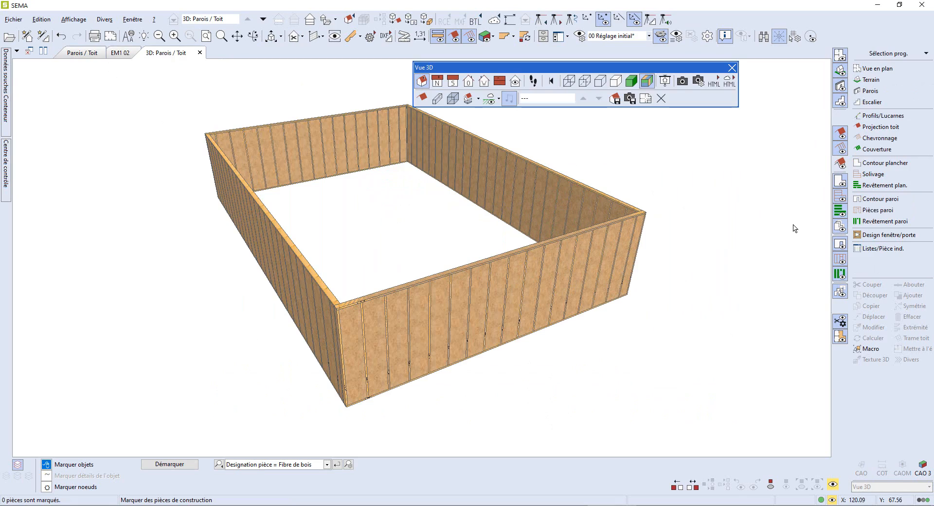
pyautogui.click(842, 249)
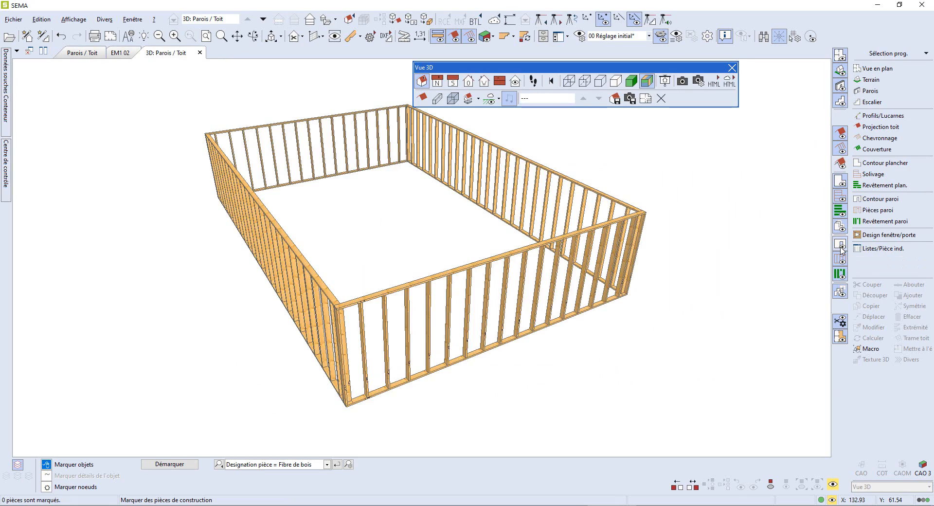